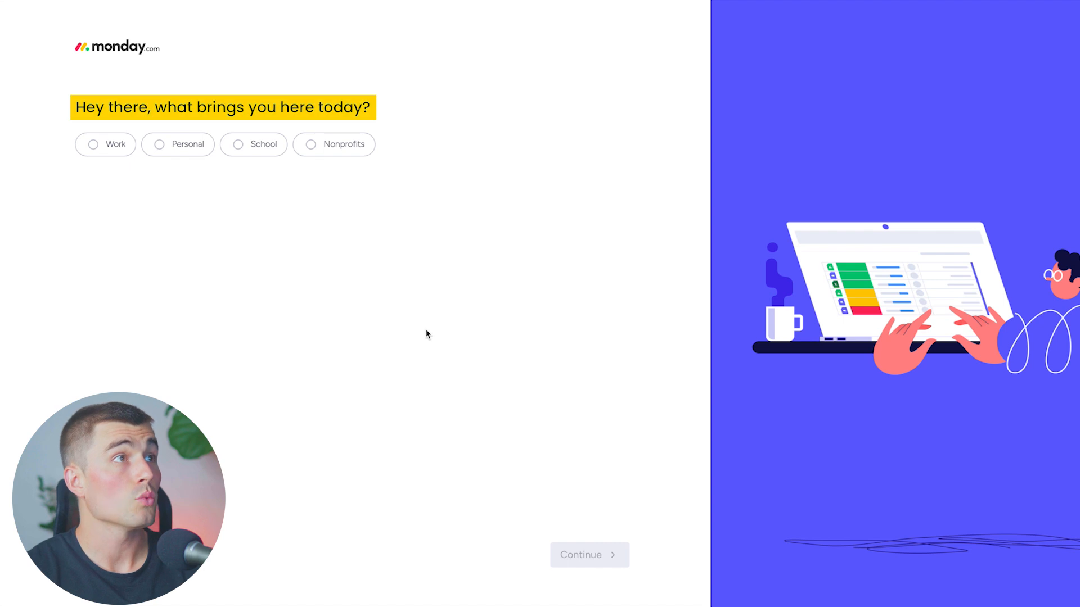
Answer the signup questions with Work as the purpose, Only me as team size and 1 - 19 as company size.
click(112, 150)
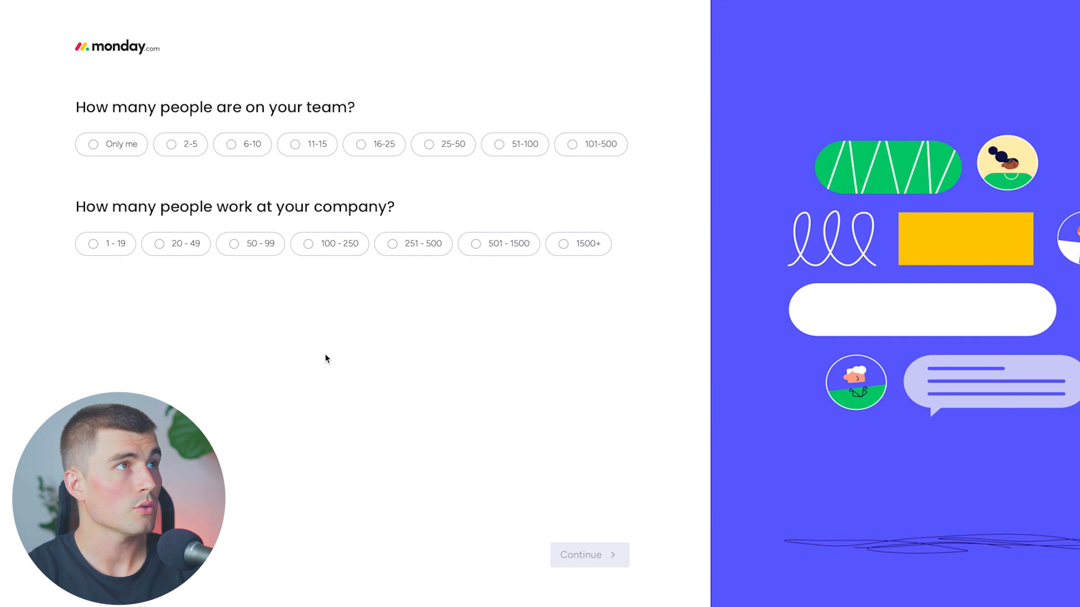
click(119, 147)
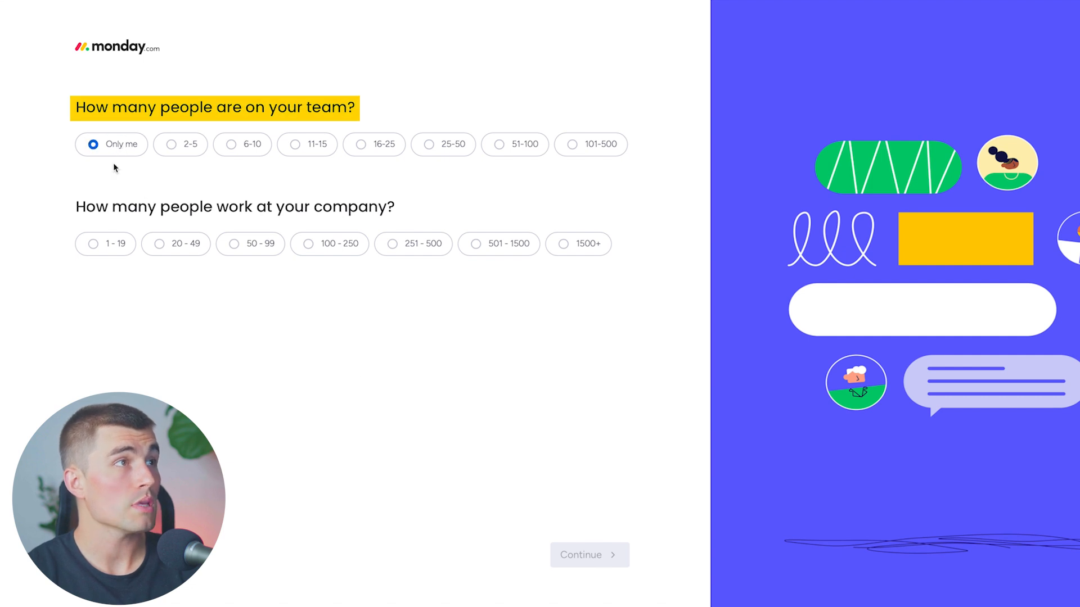
click(96, 244)
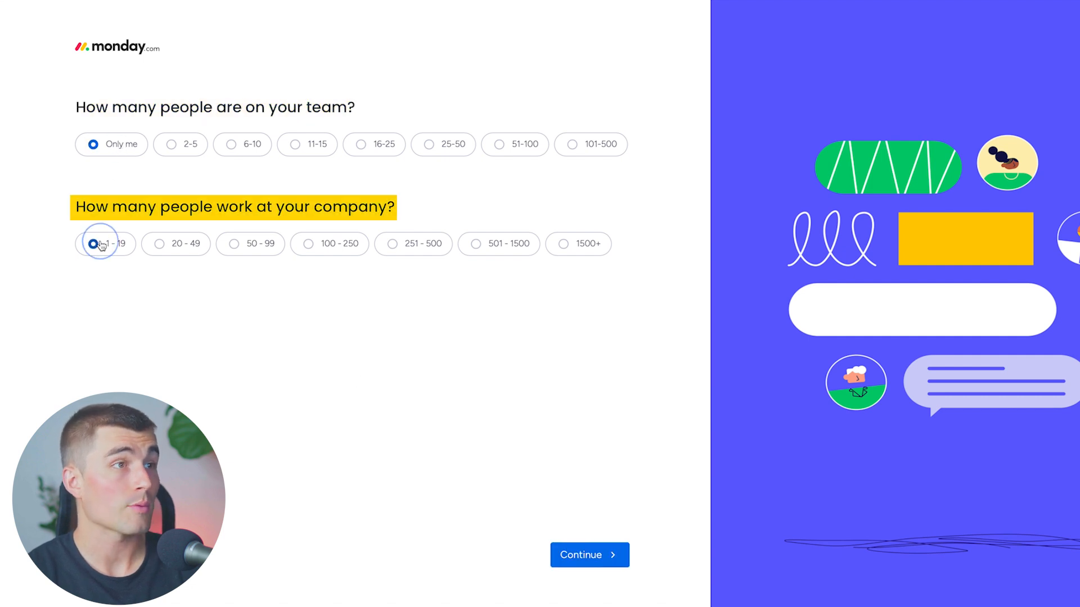
click(589, 555)
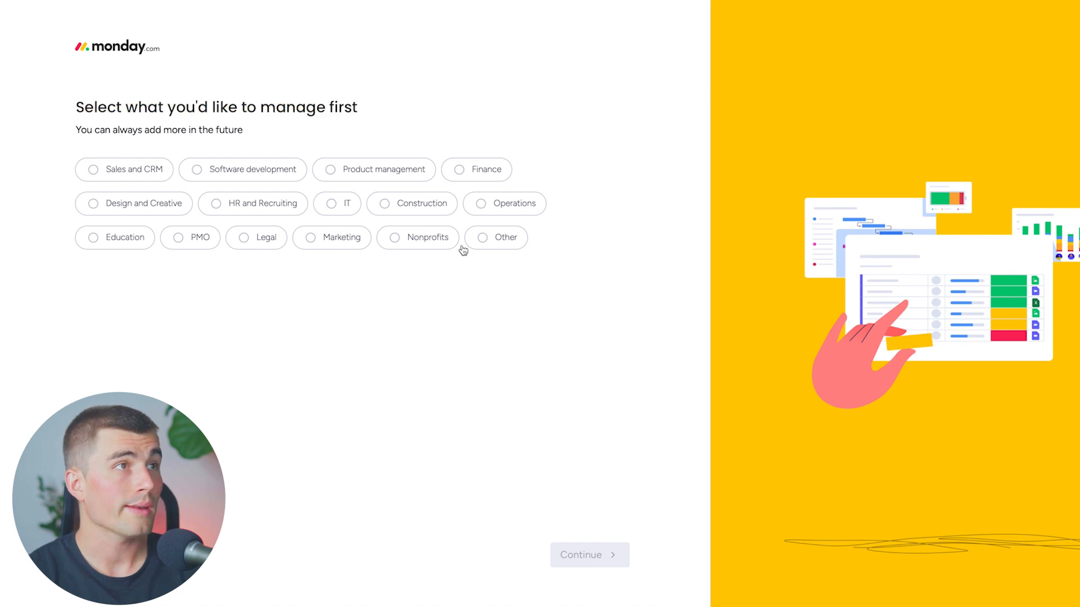
Complete the survey with Other as the area to manage, Task management as the focus and Other as the referral source.
click(482, 238)
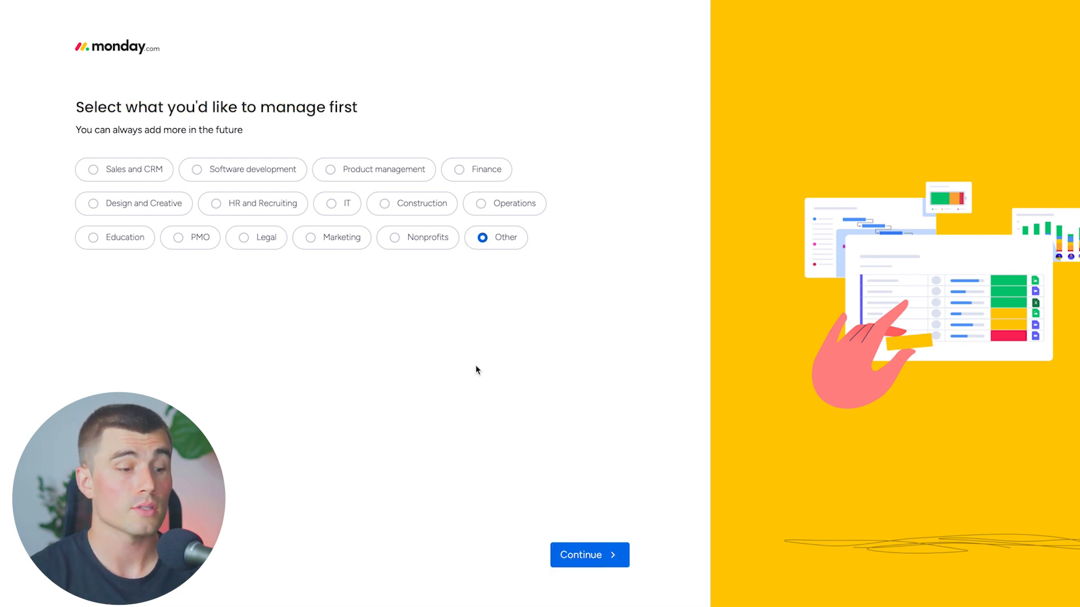
click(586, 553)
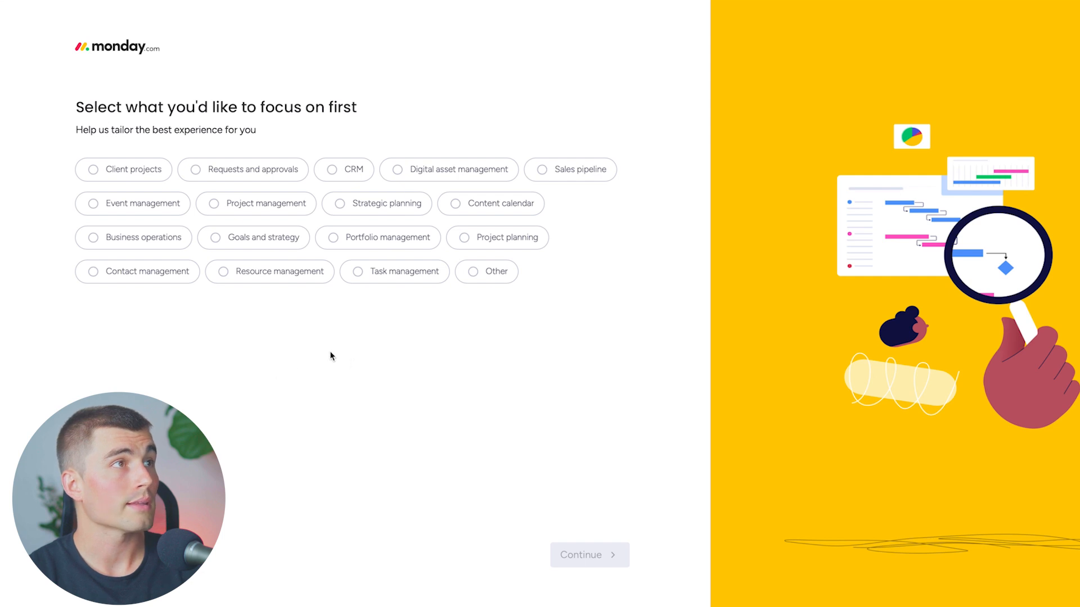
click(397, 274)
click(610, 555)
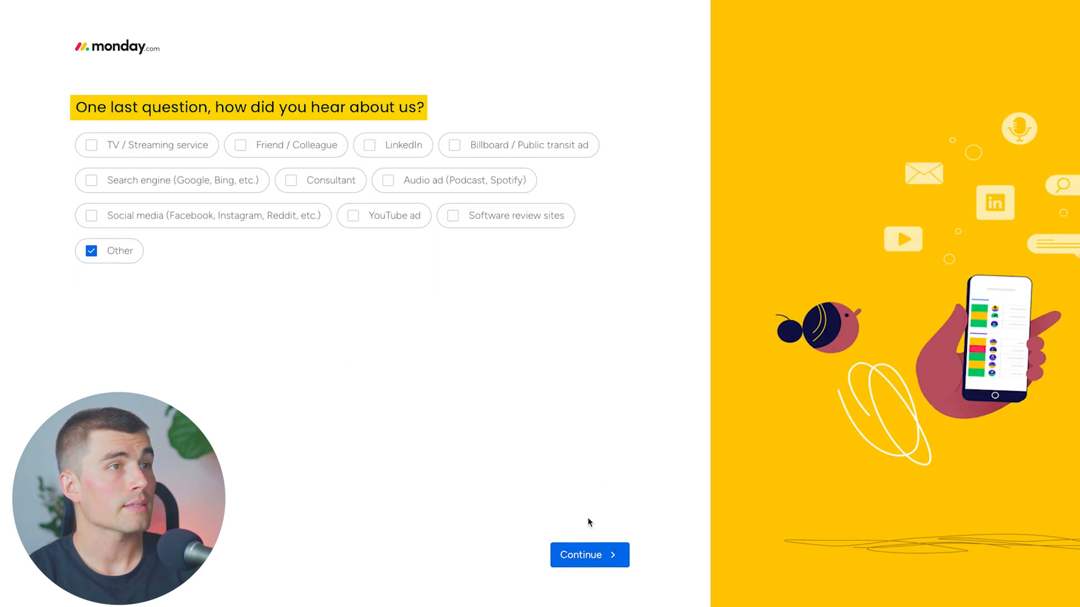
click(599, 553)
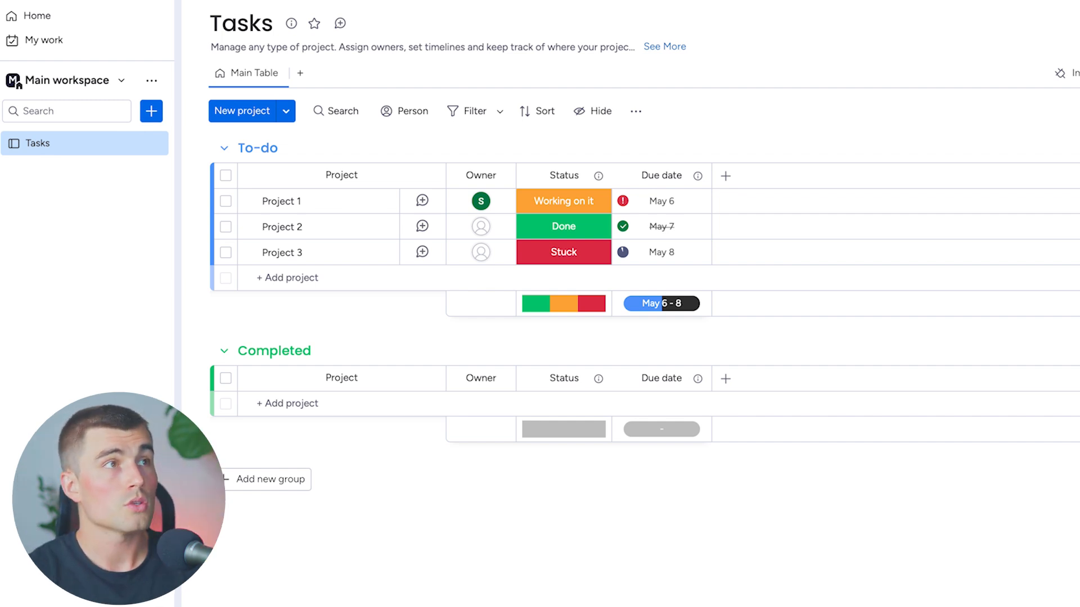
Review the home page's recent boards, update feed and workspaces, along with the workspace list and the addable item types.
click(38, 15)
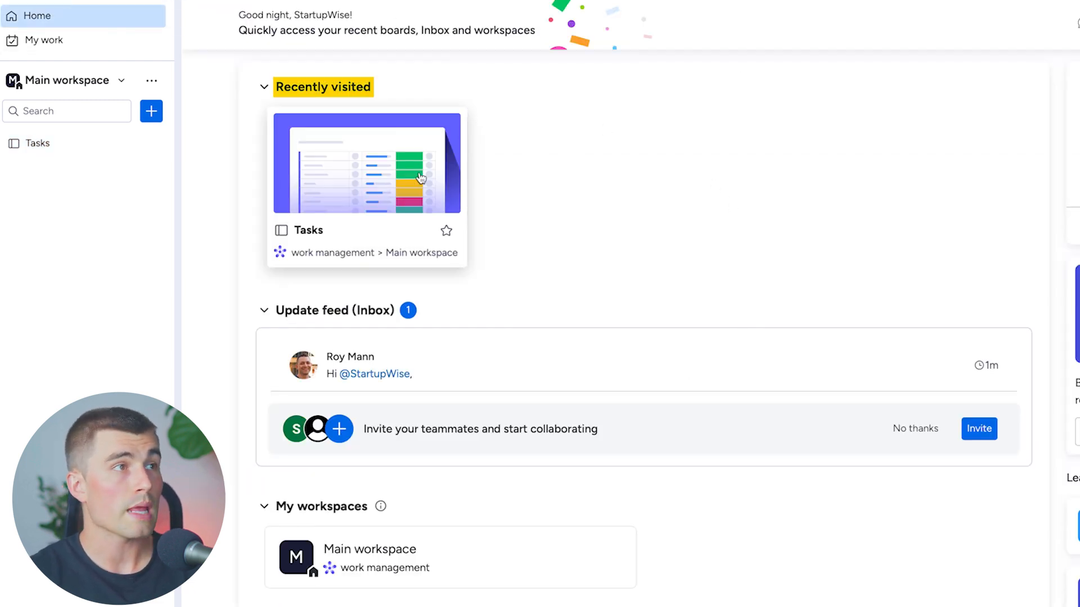
scroll(427, 186, down, 2)
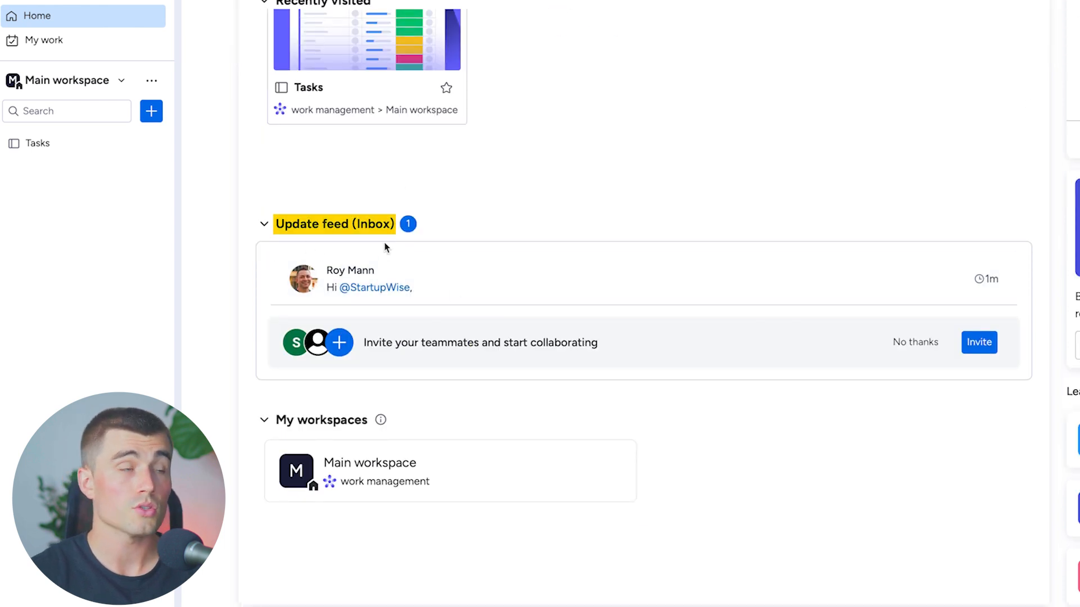
scroll(624, 470, down, 2)
scroll(627, 466, up, 3)
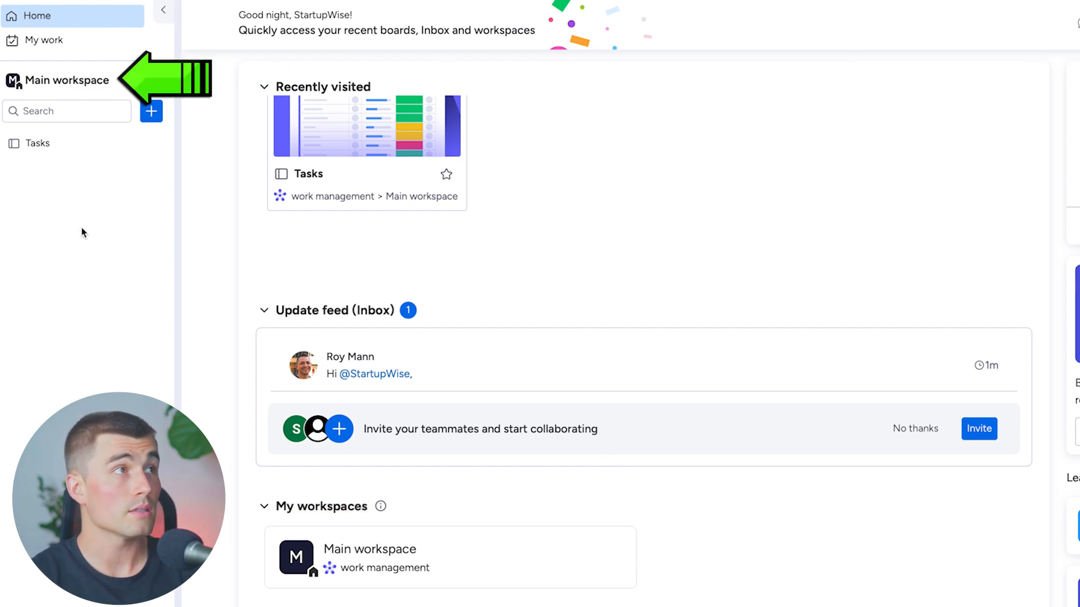
click(89, 80)
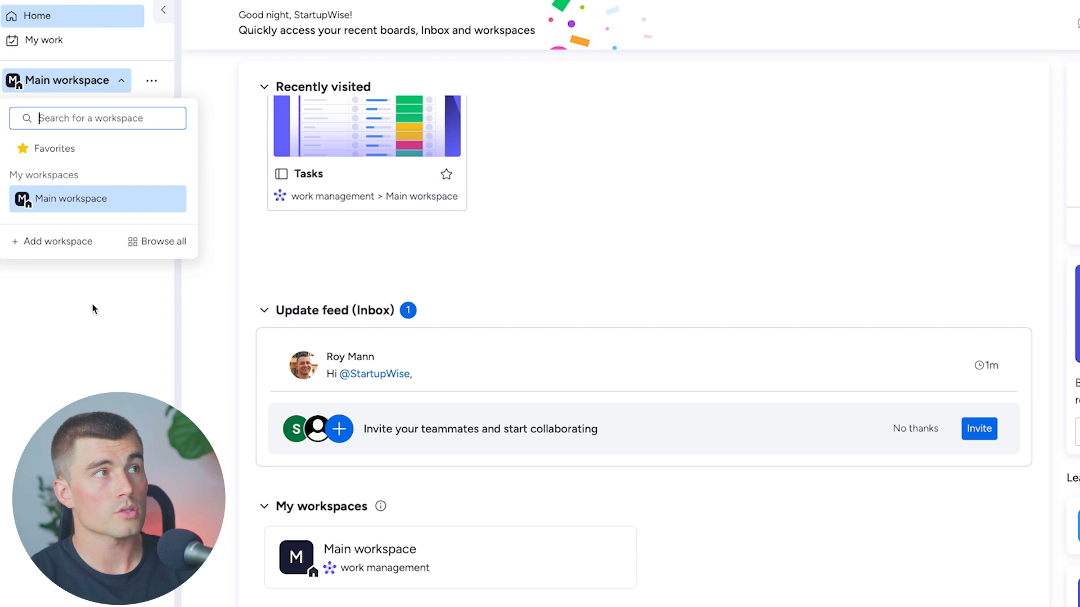
click(87, 282)
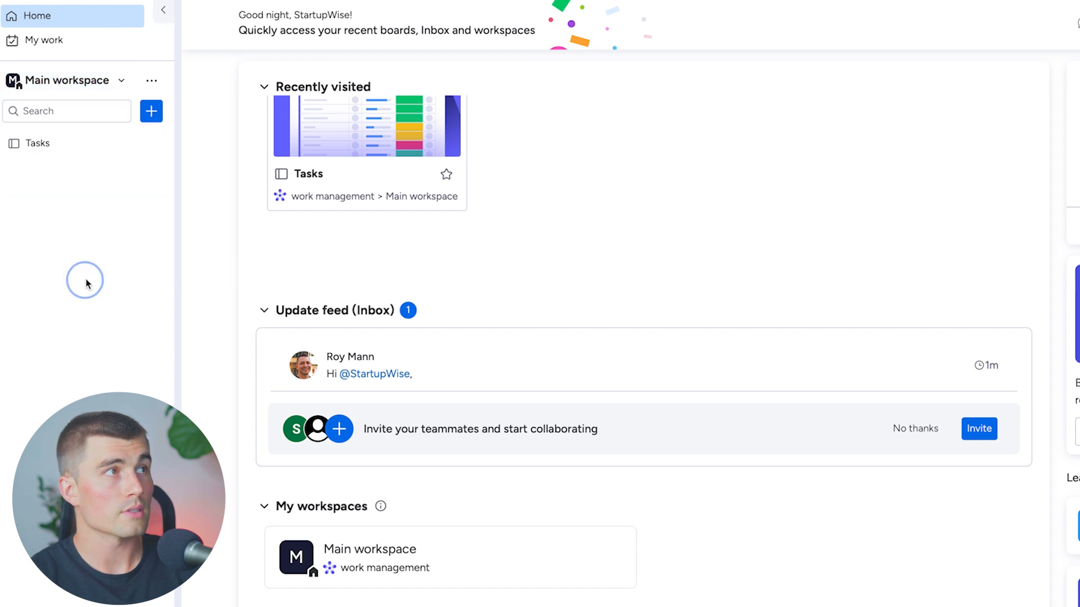
click(151, 112)
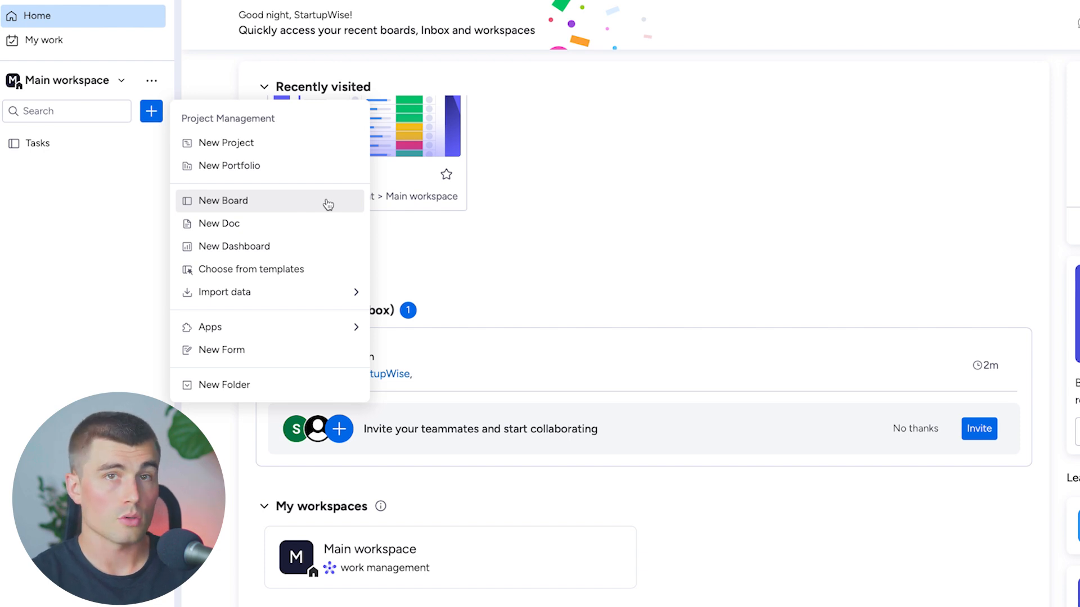
click(119, 202)
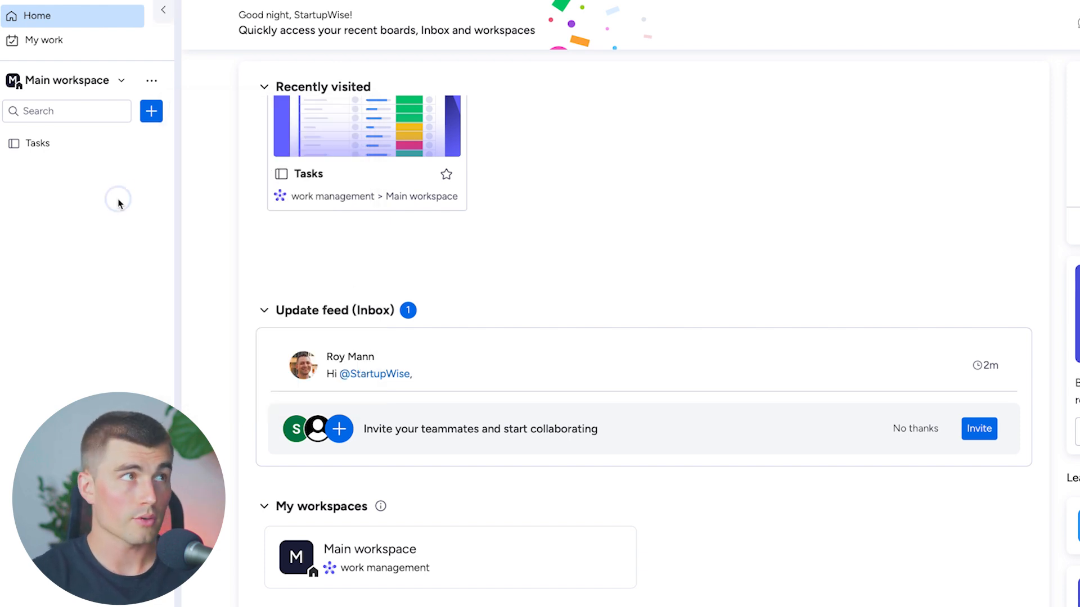
Add an open workspace named New Workspace and switch back to Main workspace.
click(68, 80)
click(73, 241)
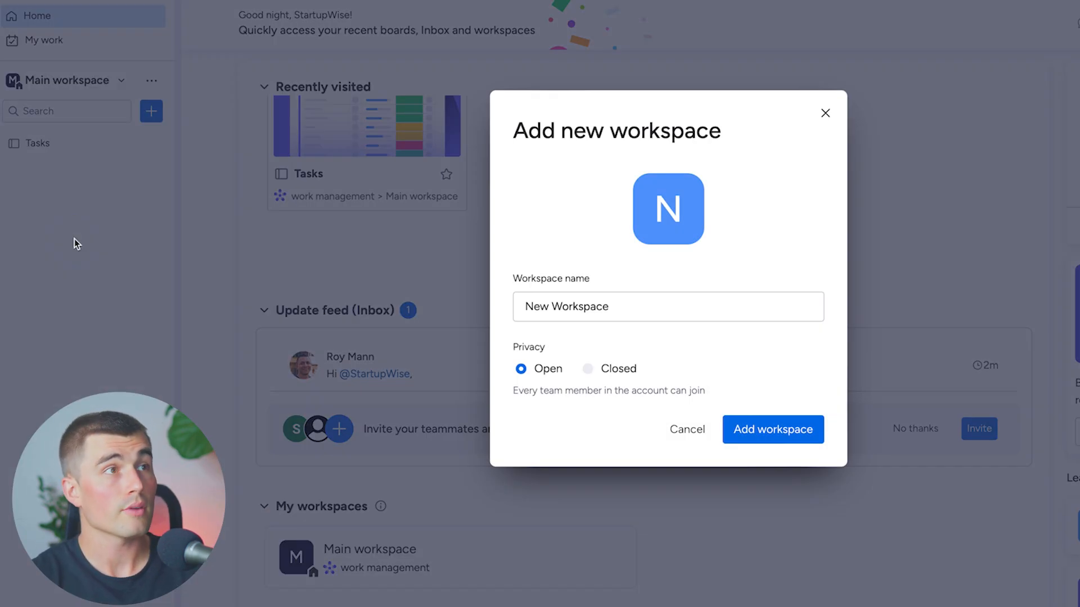
click(753, 430)
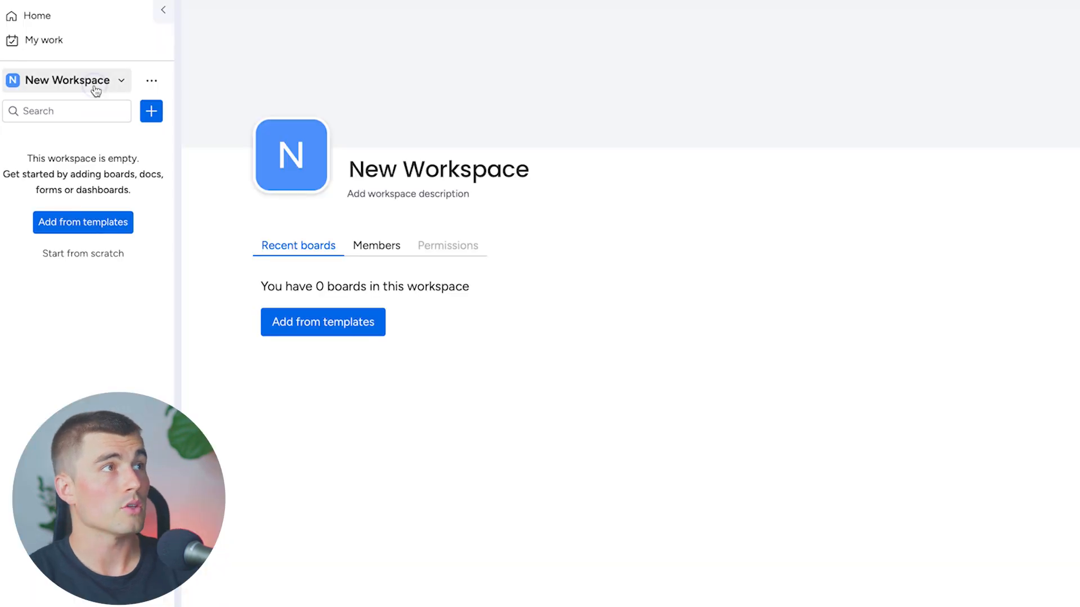
click(93, 89)
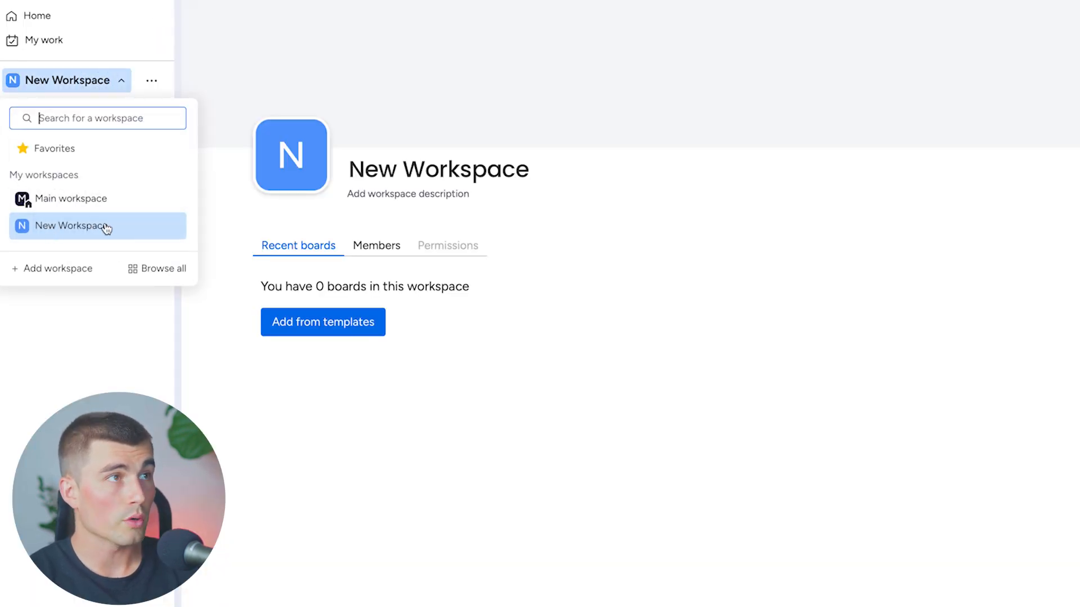
click(105, 200)
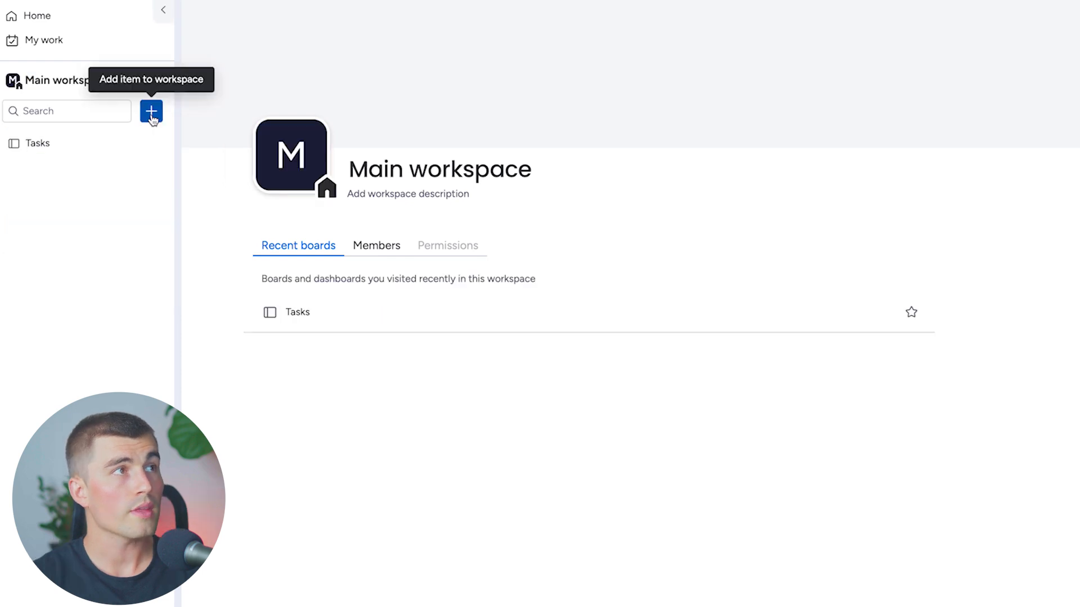
Create a board named New Board in Main workspace with Main privacy, managing Items.
click(150, 112)
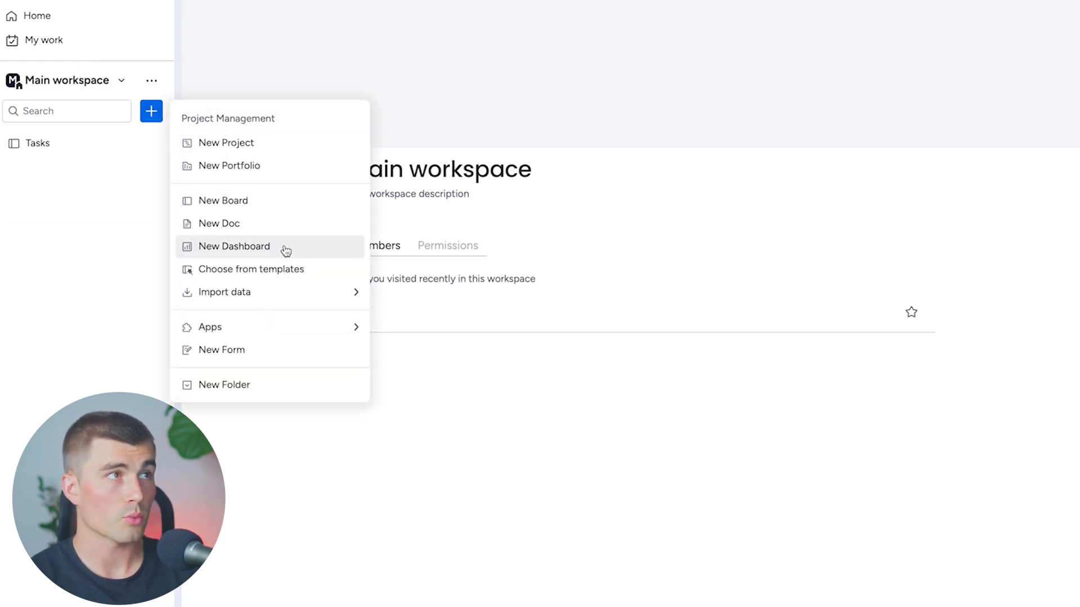
click(265, 207)
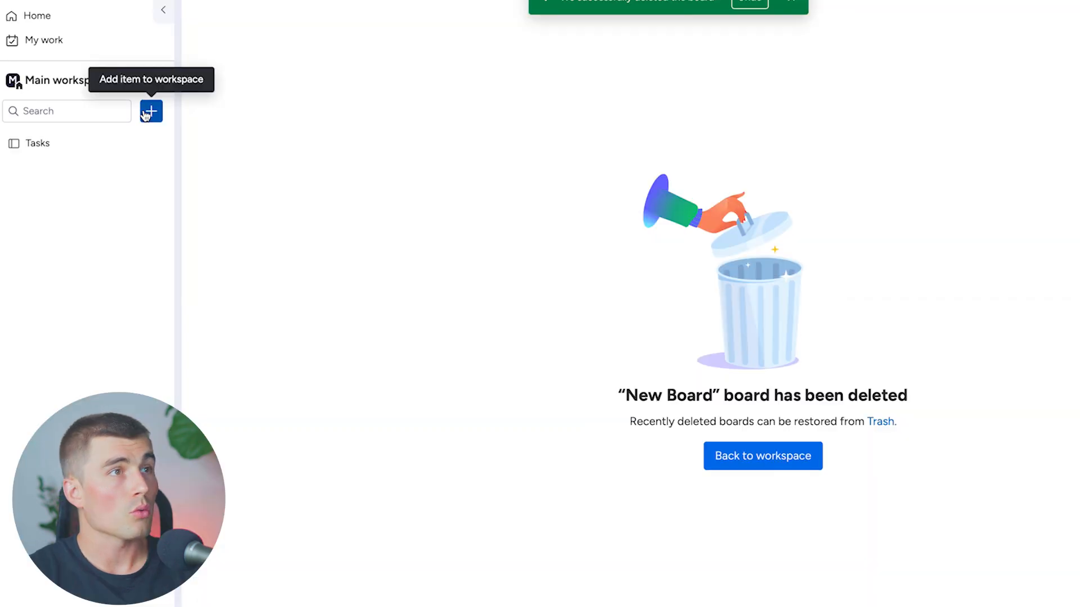
click(151, 111)
click(260, 206)
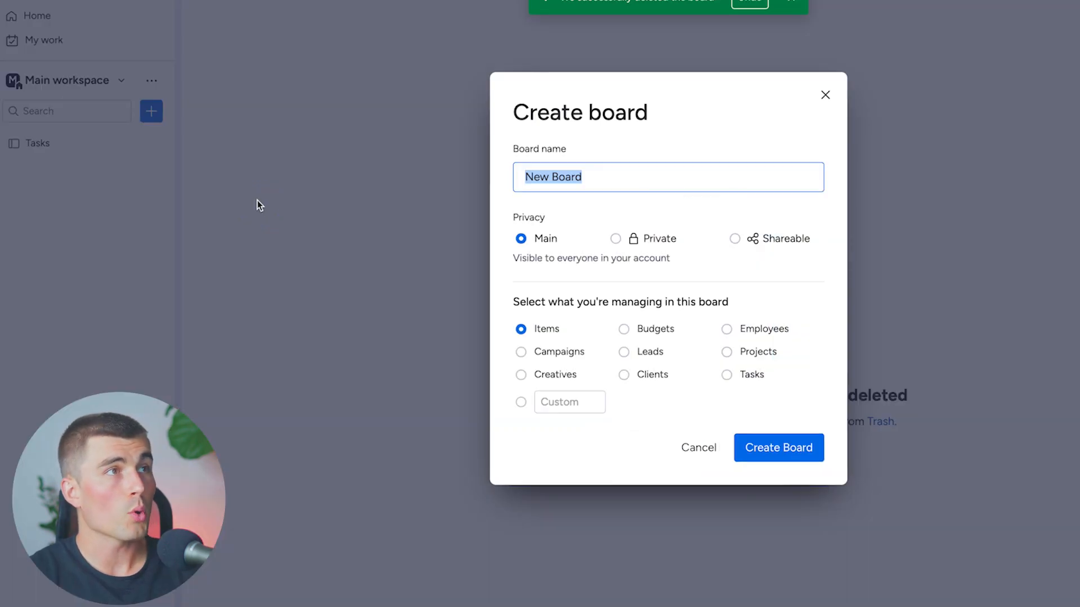
click(633, 175)
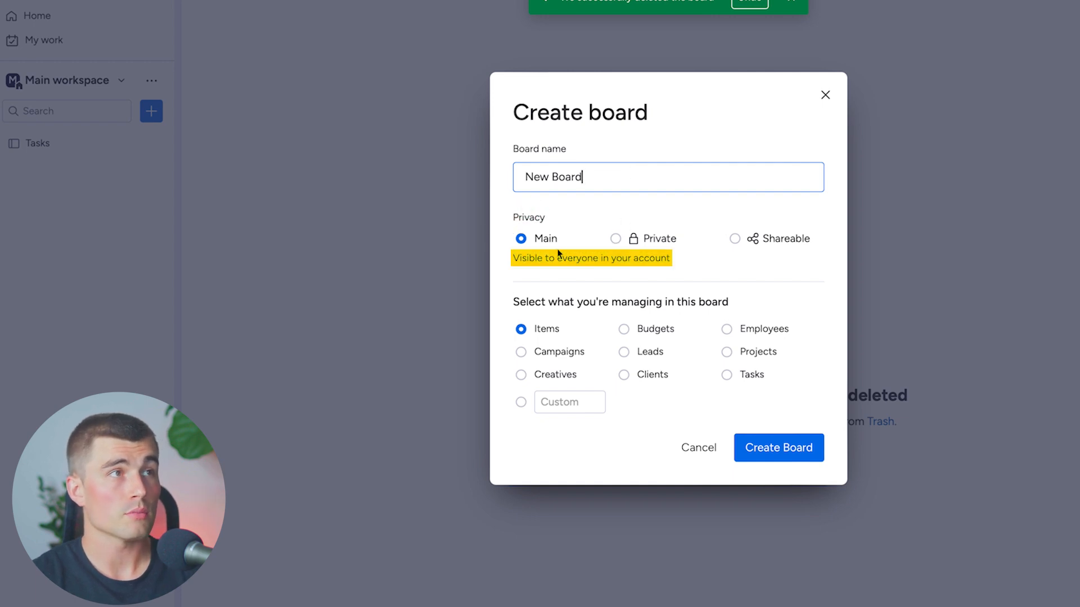
click(639, 241)
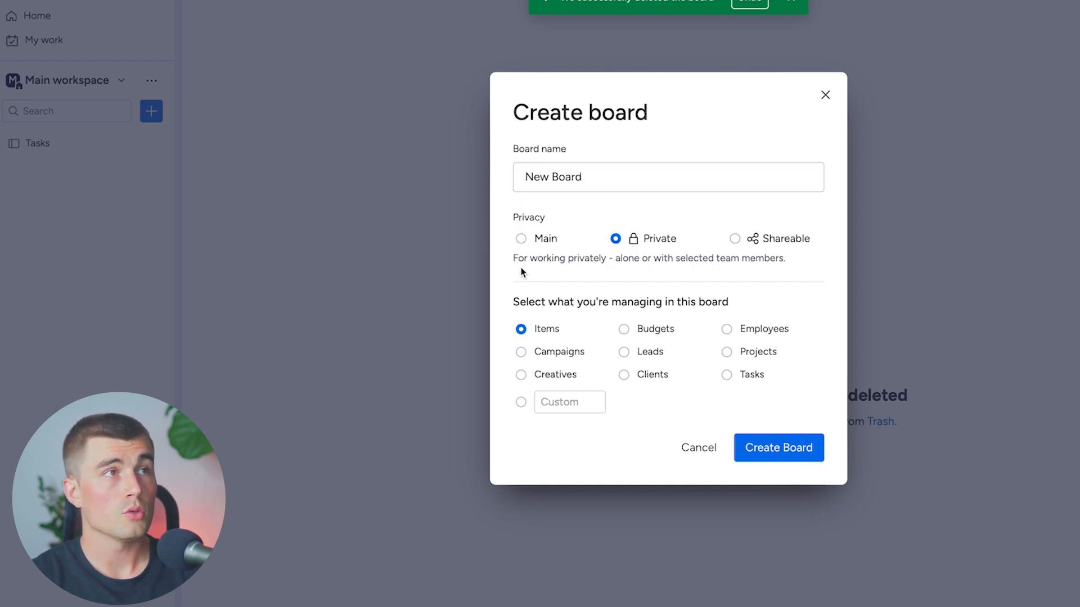
click(734, 239)
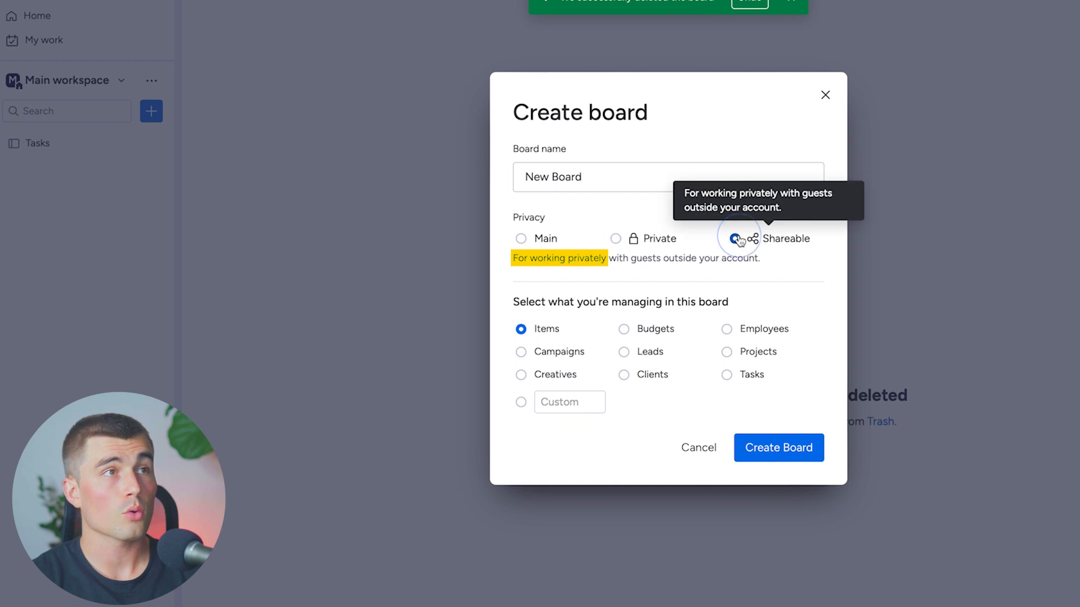
click(520, 238)
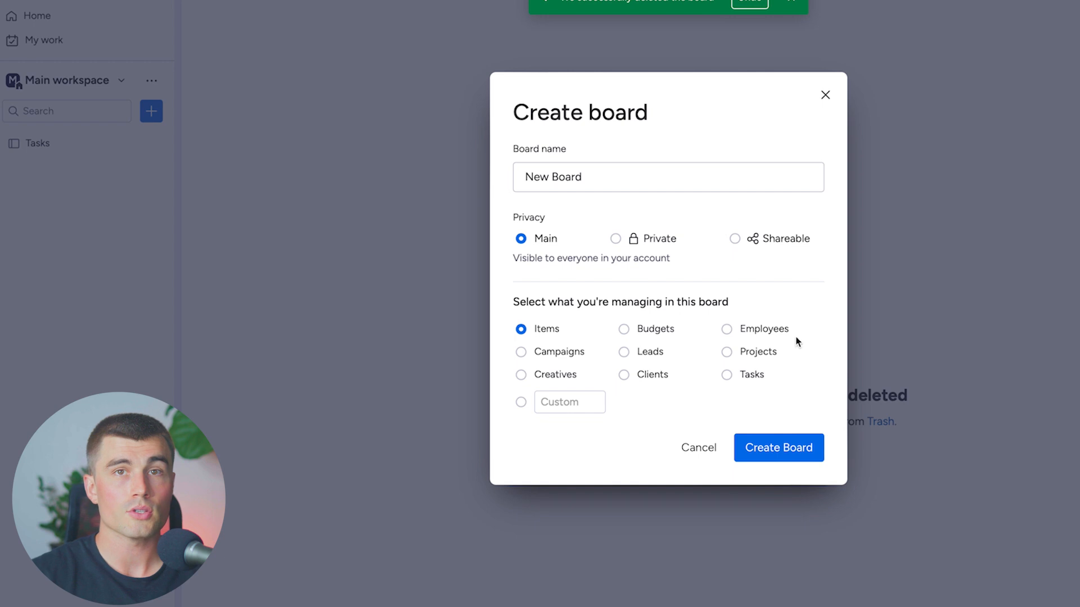
click(798, 452)
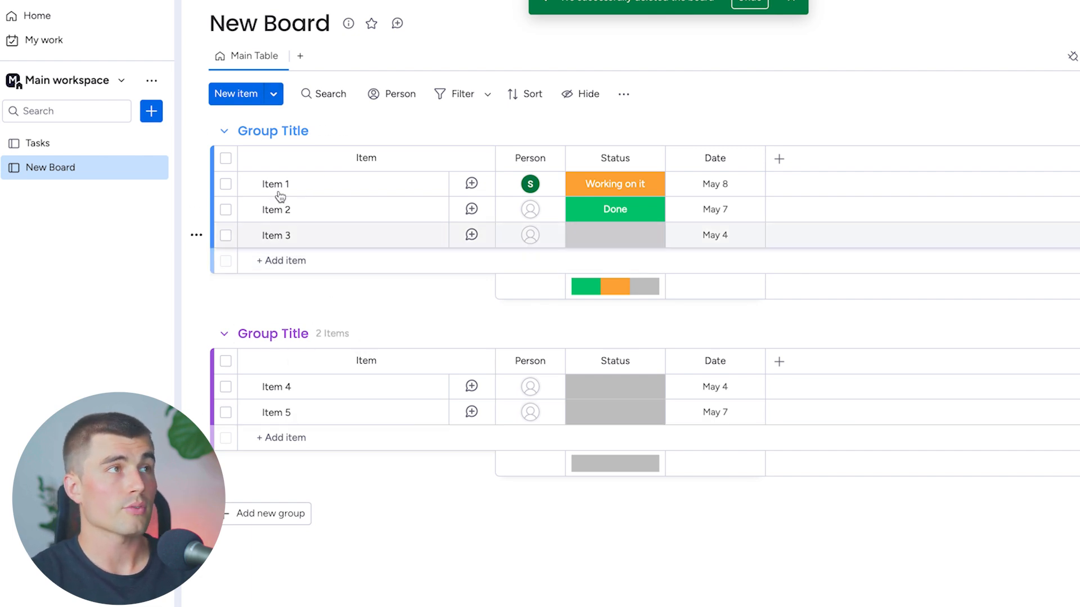
Rename the board's first group to Group 1 and its second group to Group 2.
click(269, 131)
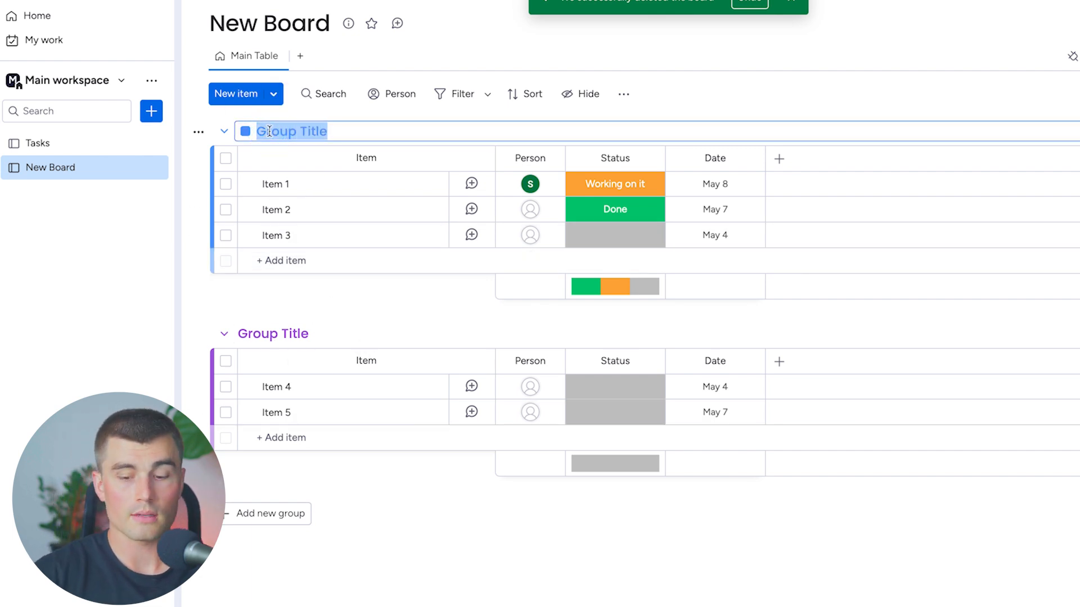
text(Group 1)
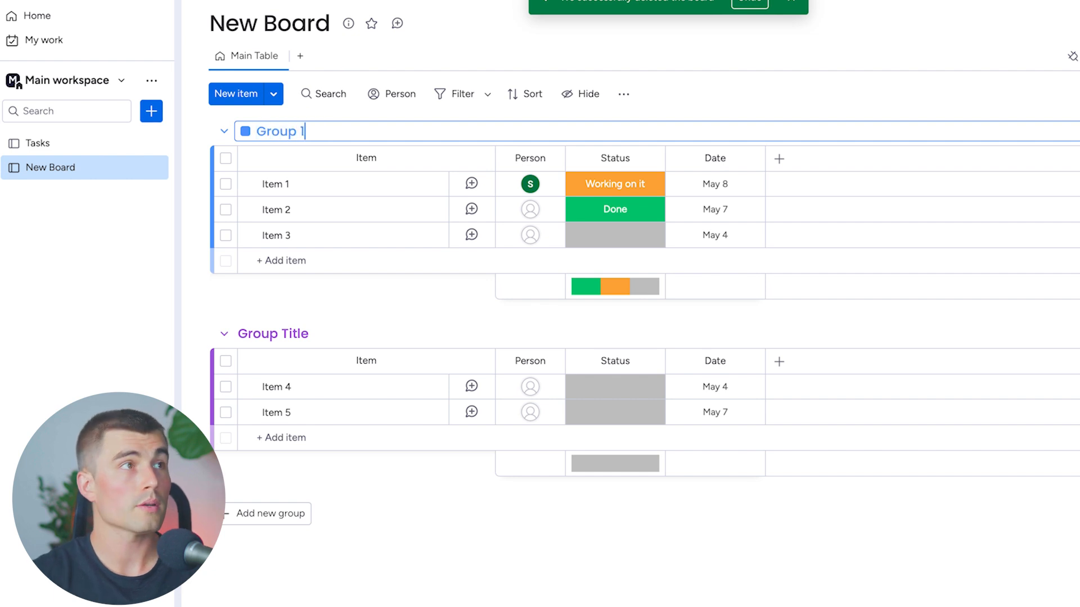
click(264, 334)
text(Group 2)
key(Return)
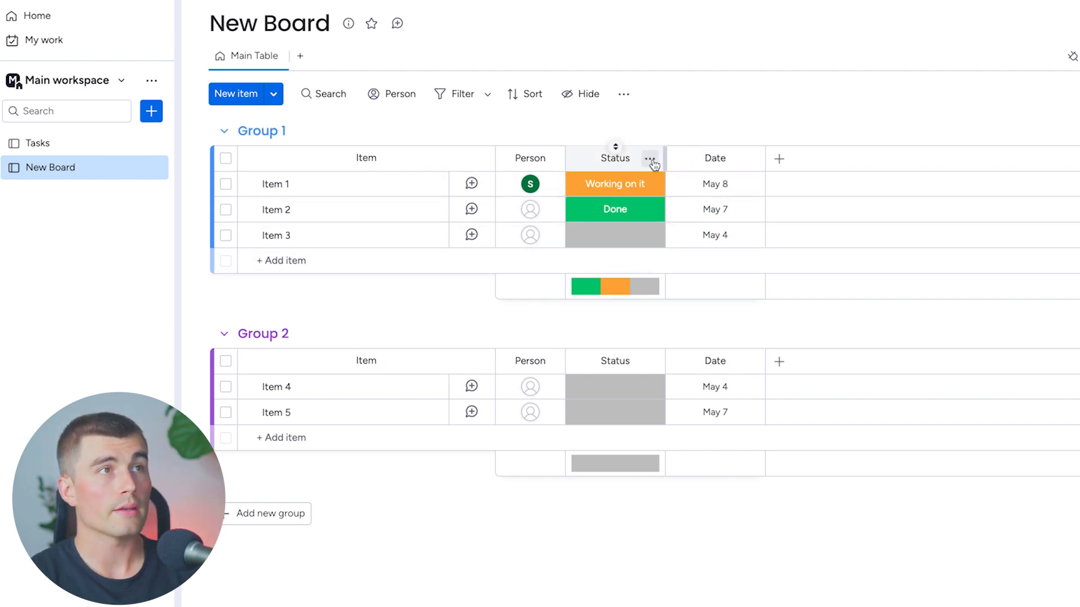
Move the Date column ahead of the Person column.
drag(689, 157, 491, 161)
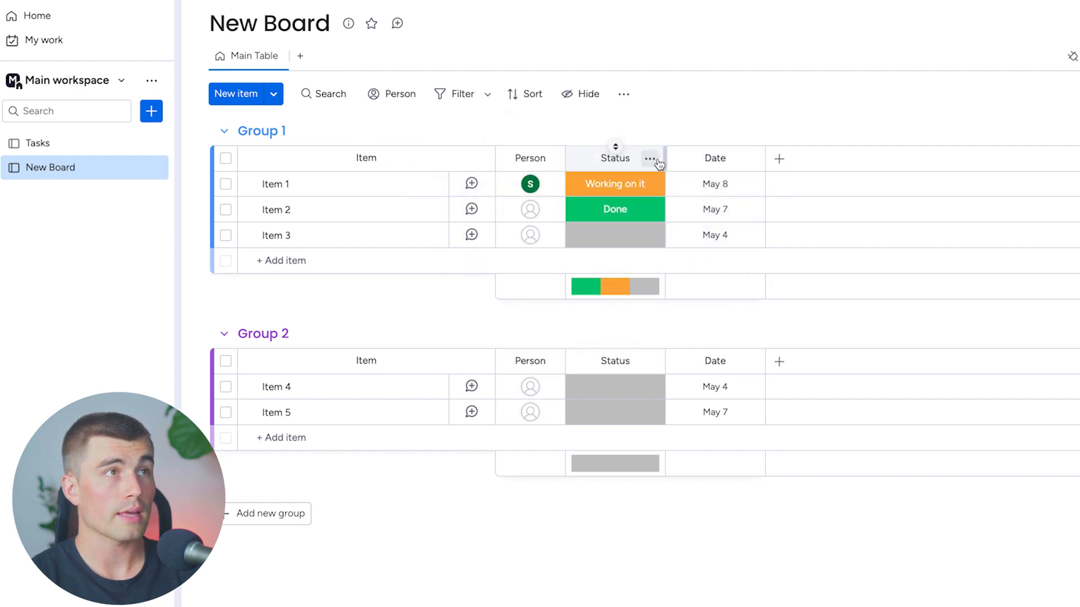
drag(713, 145, 509, 159)
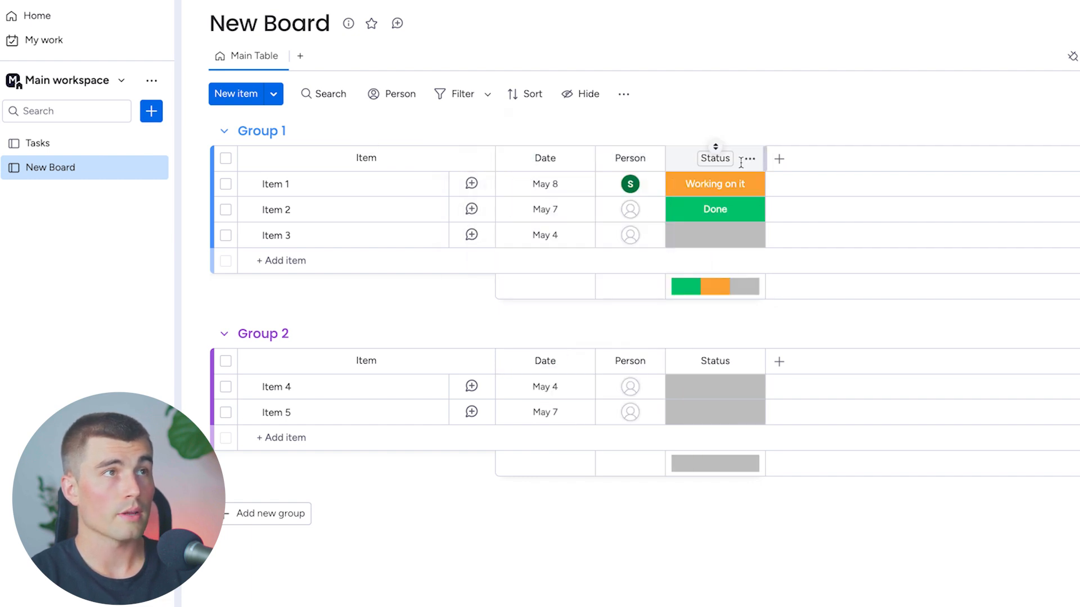
Browse the full catalogue of column types, from Essentials through Super useful to Team Power-Up.
click(778, 158)
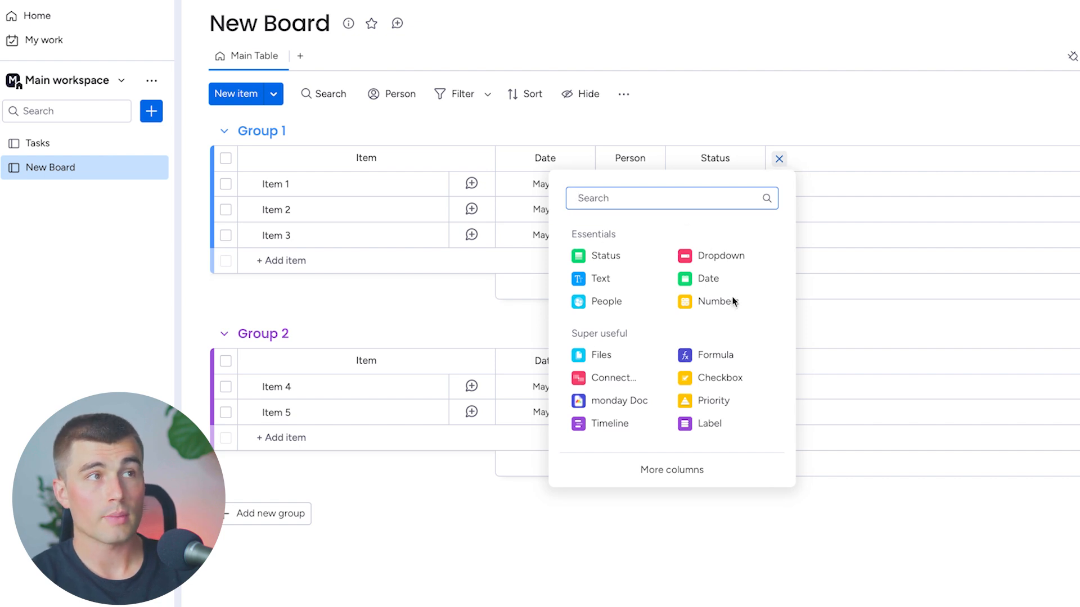
click(685, 485)
scroll(680, 477, down, 9)
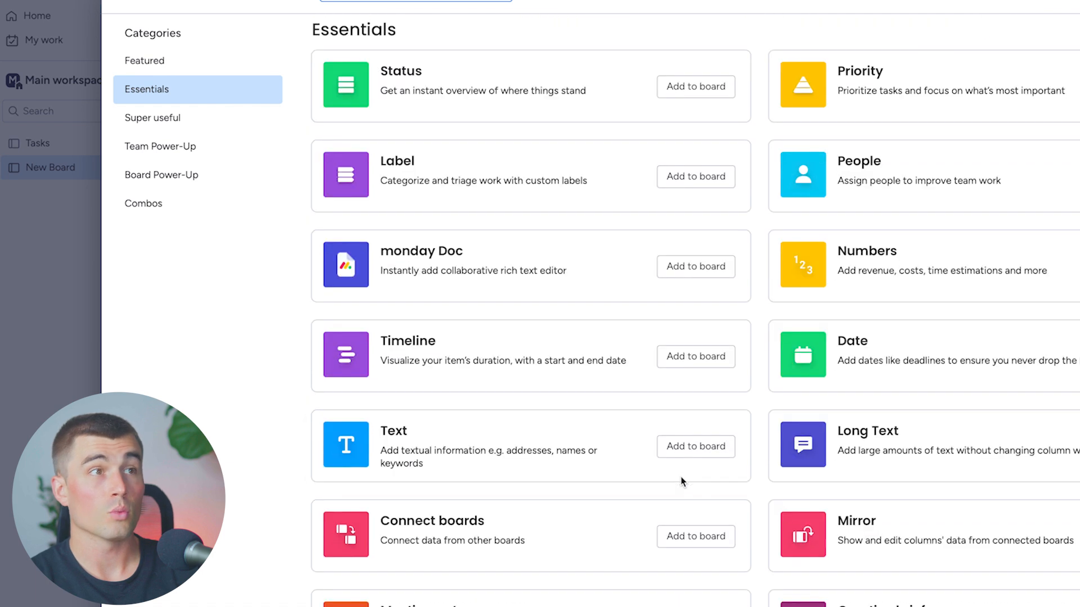
scroll(682, 479, down, 3)
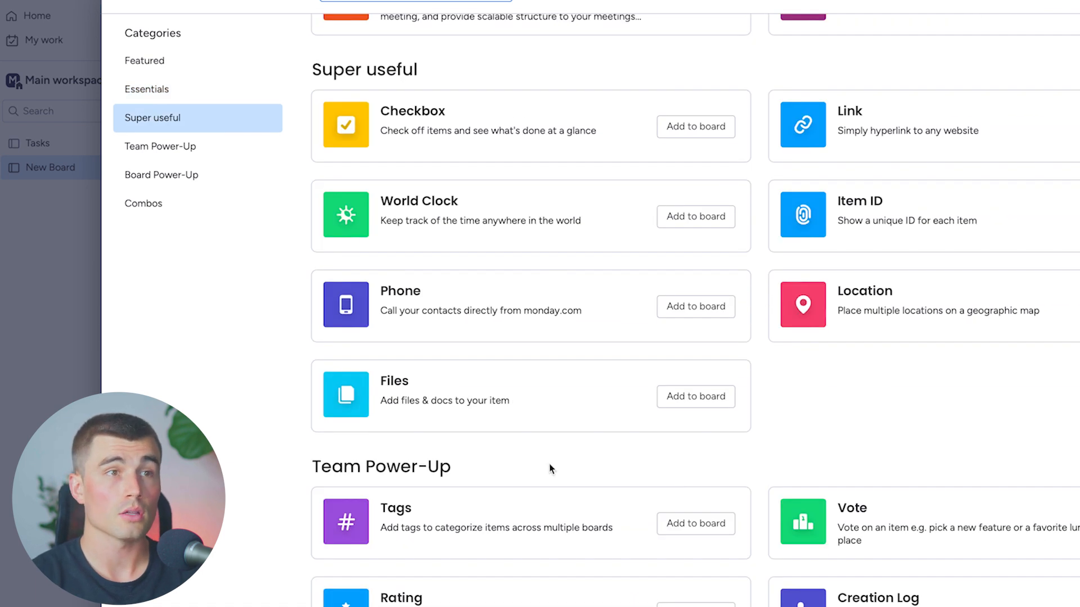
scroll(725, 433, down, 2)
scroll(725, 433, down, 4)
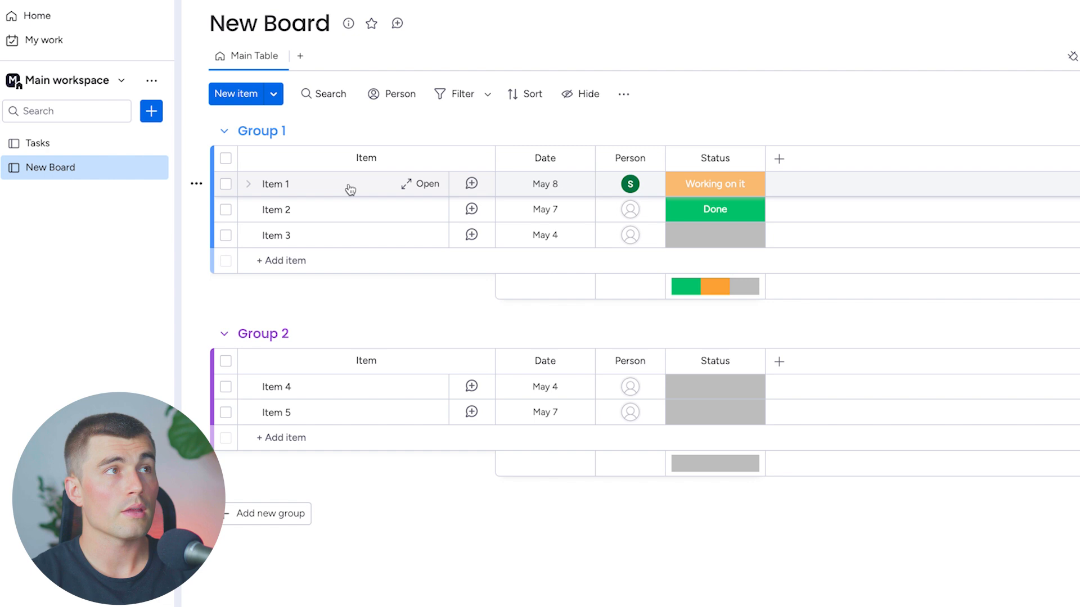
Open Item 1's details and its update editor.
click(419, 186)
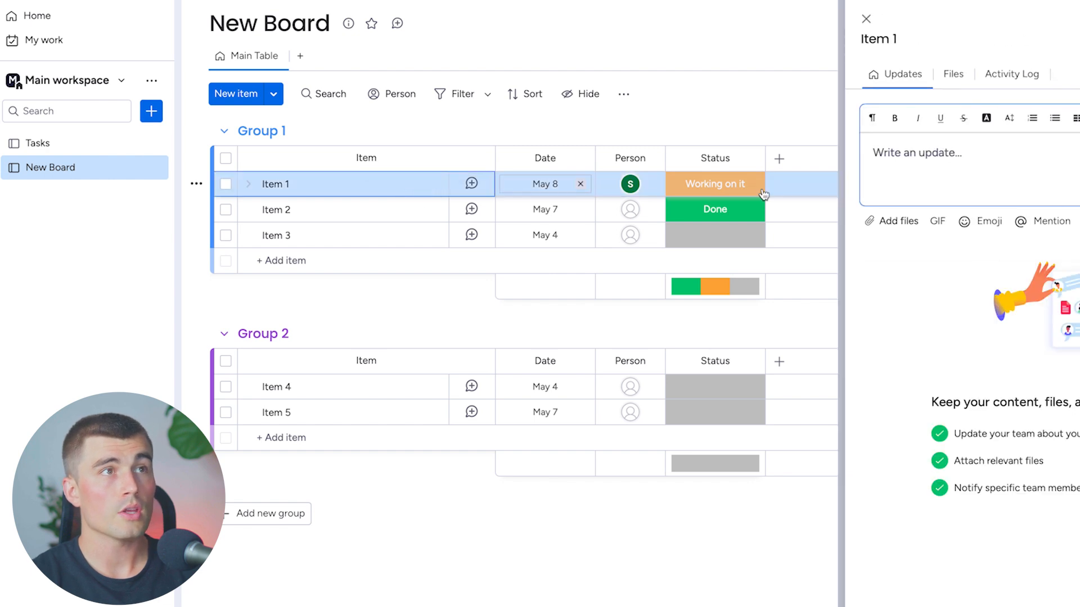
click(956, 170)
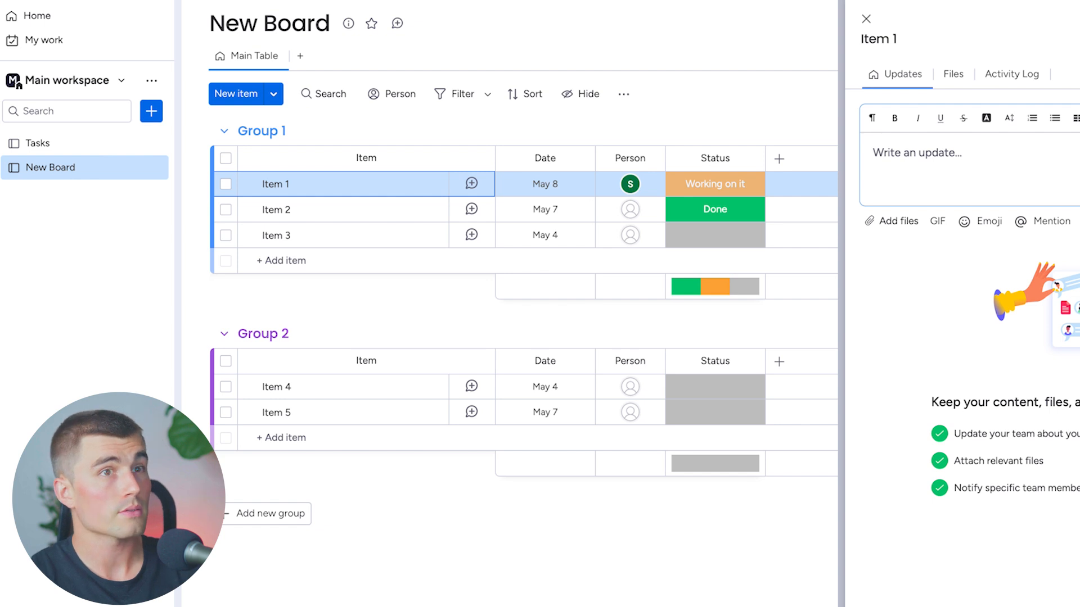
Add an open workspace named Team Workspace.
click(84, 82)
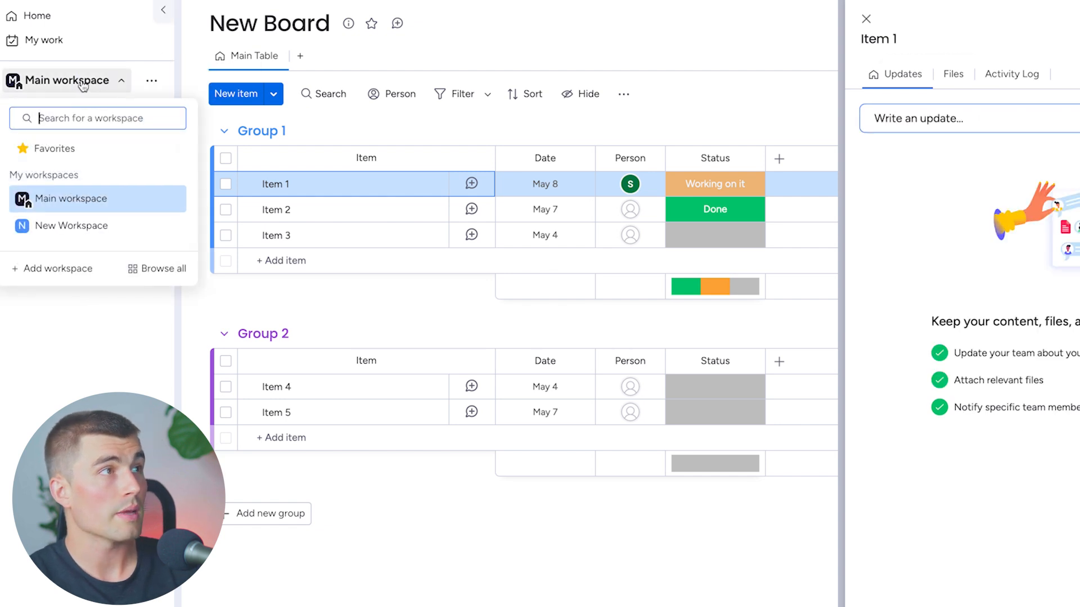
click(72, 264)
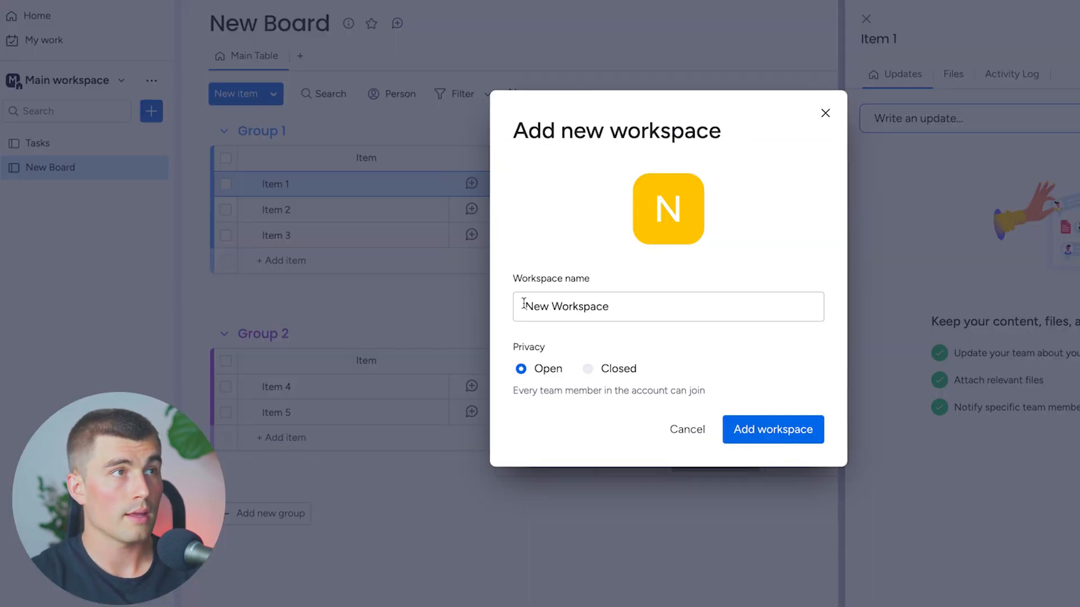
double_click(527, 306)
text(Team Workspace)
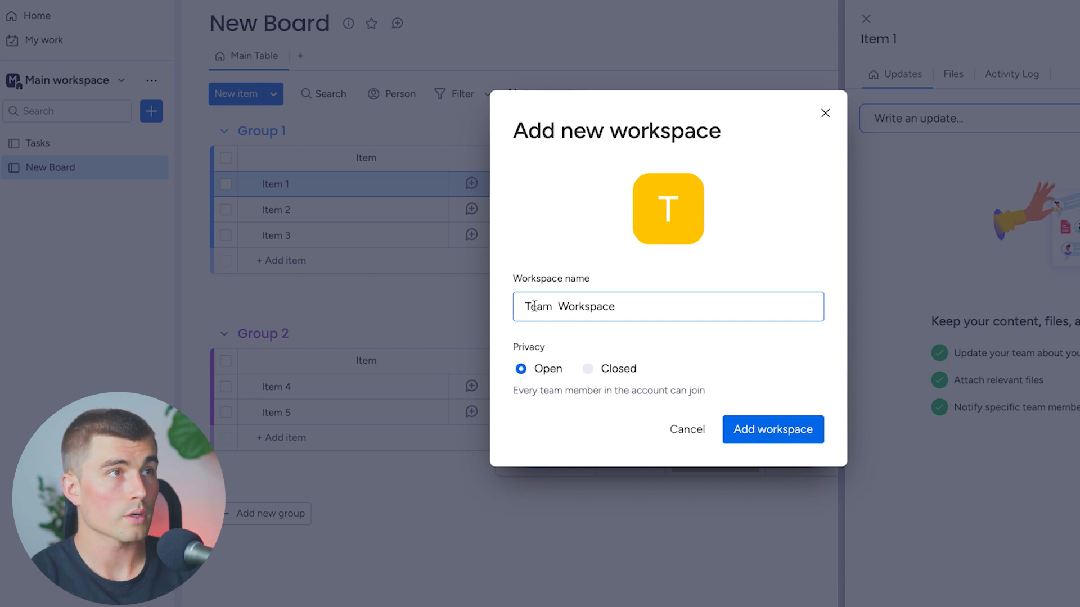
click(773, 430)
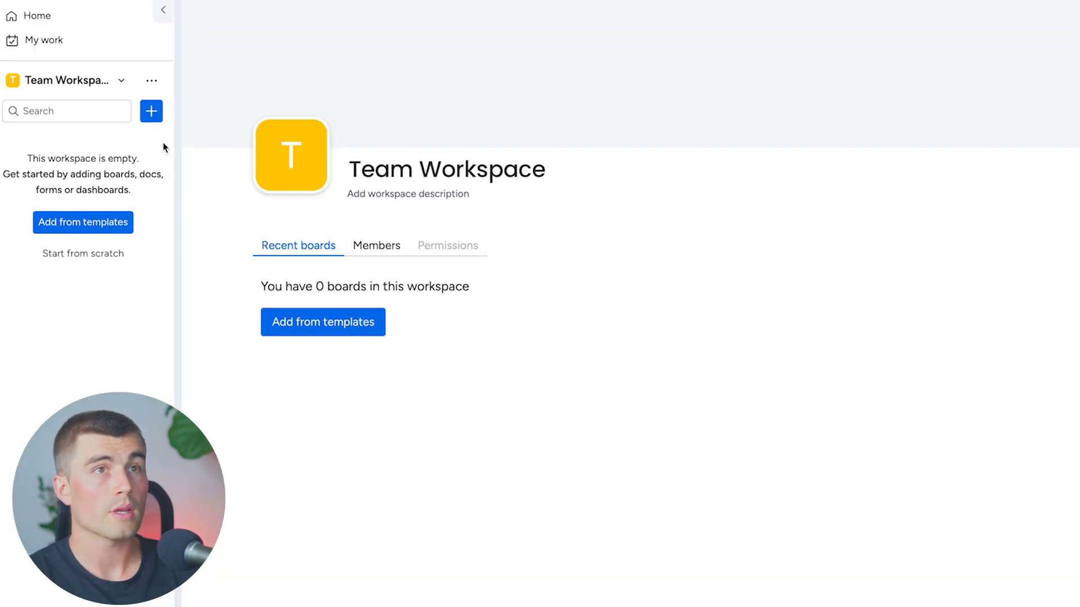
Create a board named Tasks in Team Workspace with Main privacy, managing Tasks.
click(152, 111)
click(260, 199)
text(Tasks)
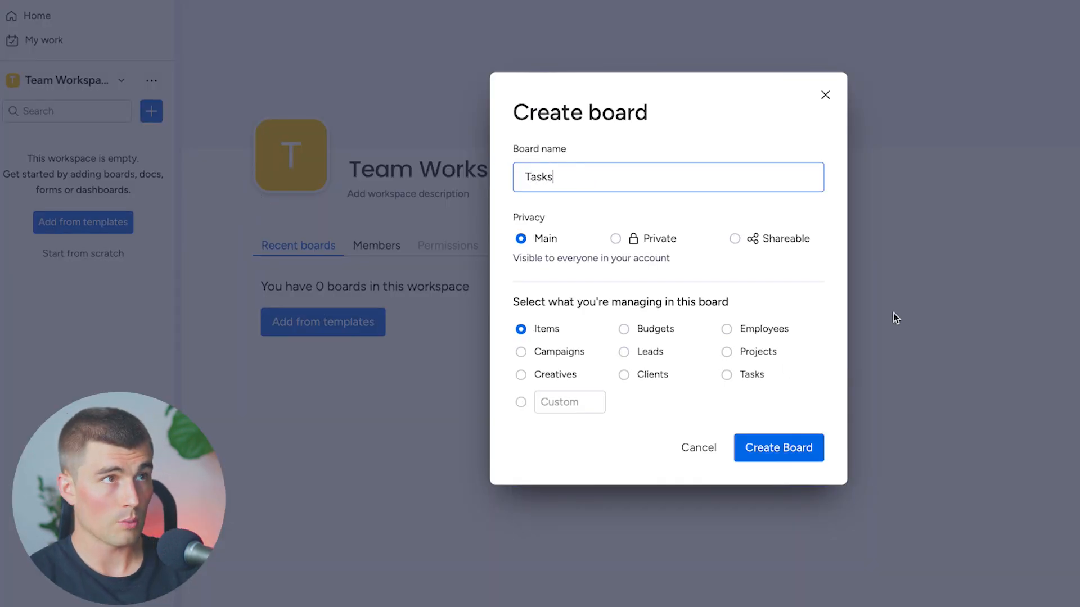
click(751, 376)
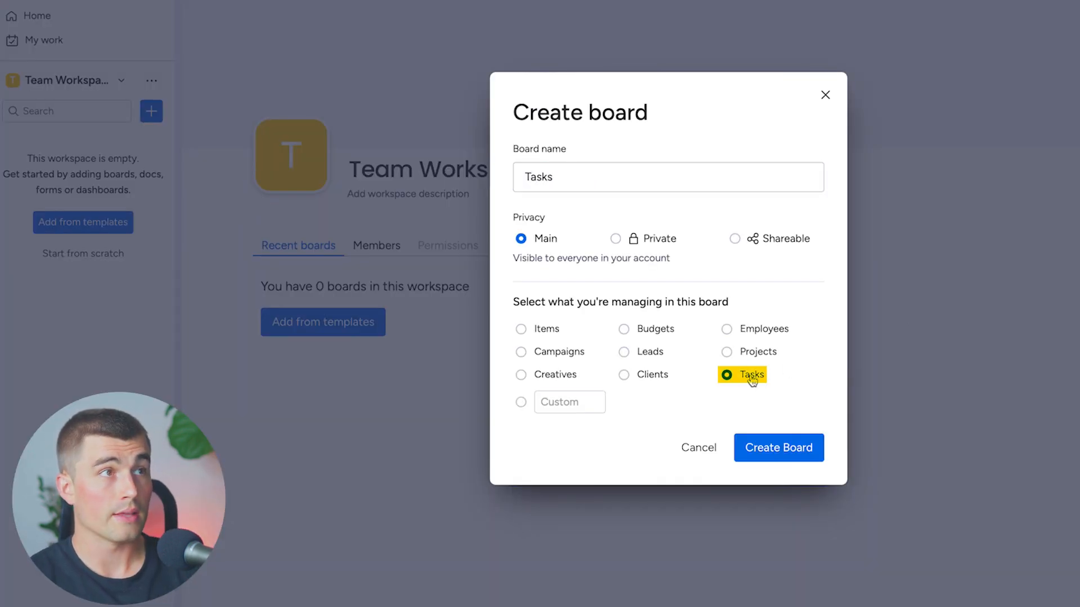
click(783, 456)
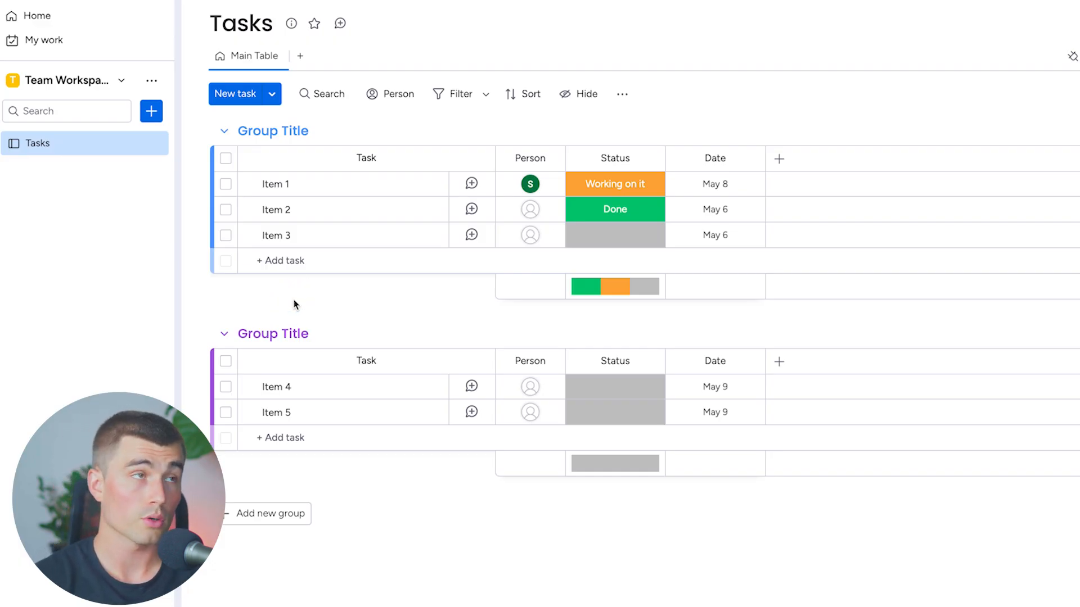
Rename the Tasks board's first group to Sales and its second group to Marketing.
click(281, 131)
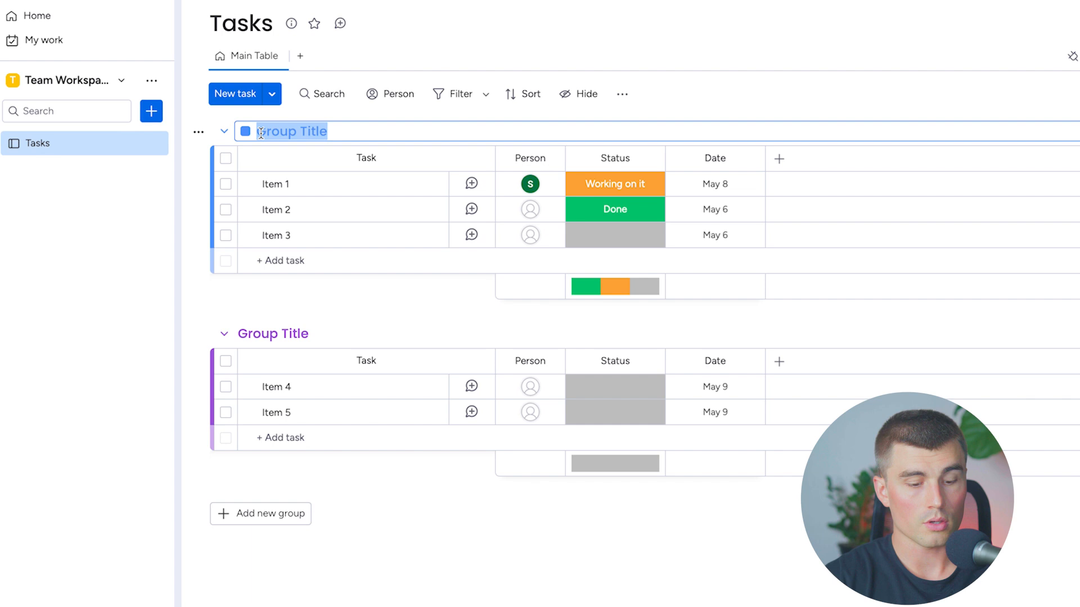
text(Sales)
click(273, 334)
text(Marketing)
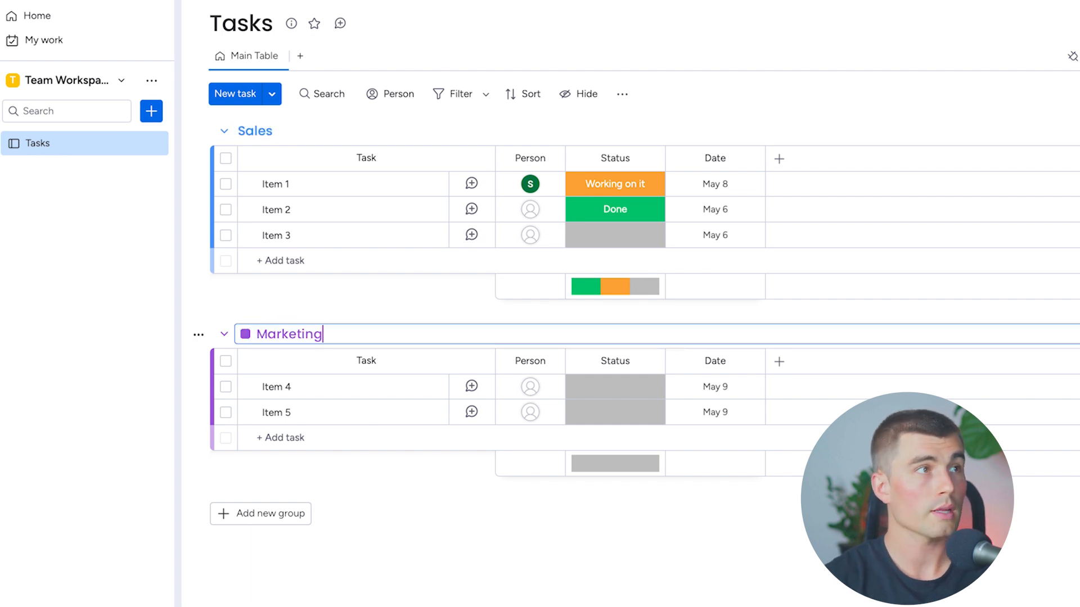
Add two groups named Fulfillment and Administration below the Marketing group.
click(234, 511)
click(248, 511)
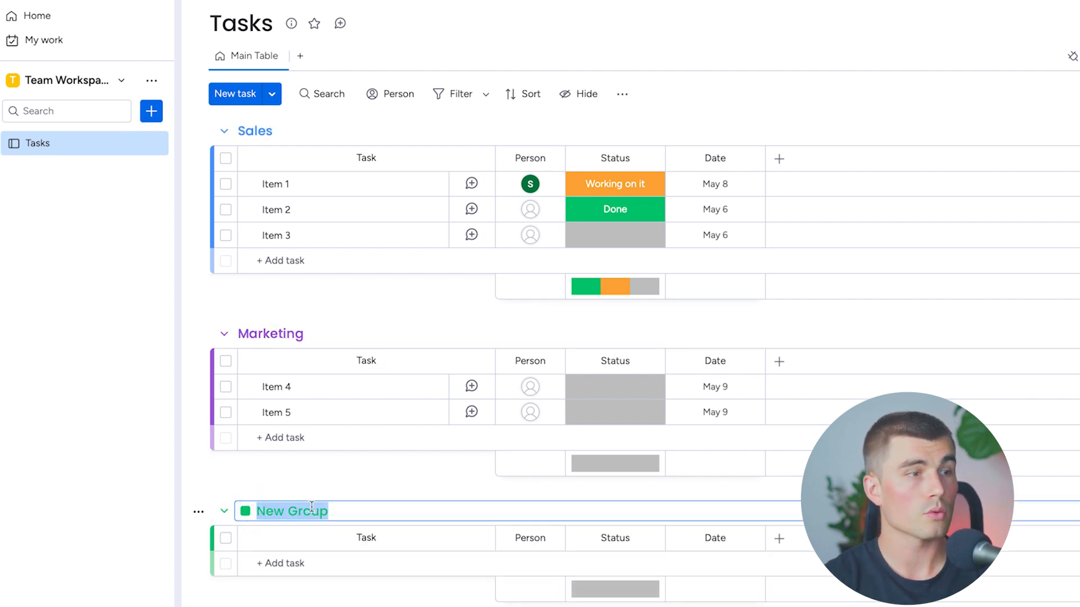
text(Fulfillment)
key(Return)
scroll(330, 500, down, 3)
click(270, 568)
click(284, 568)
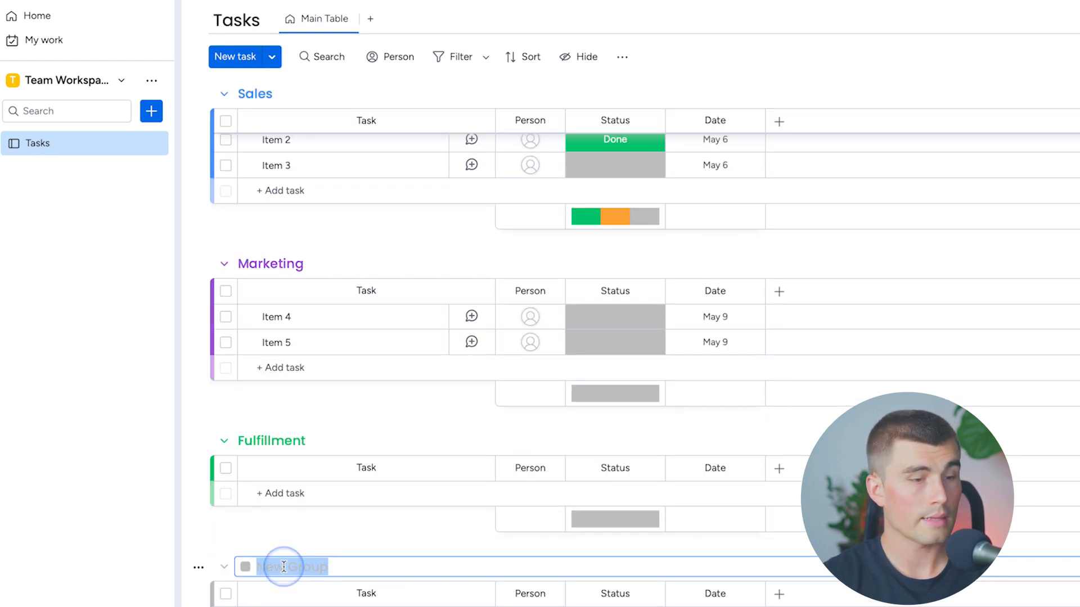
text(Administration)
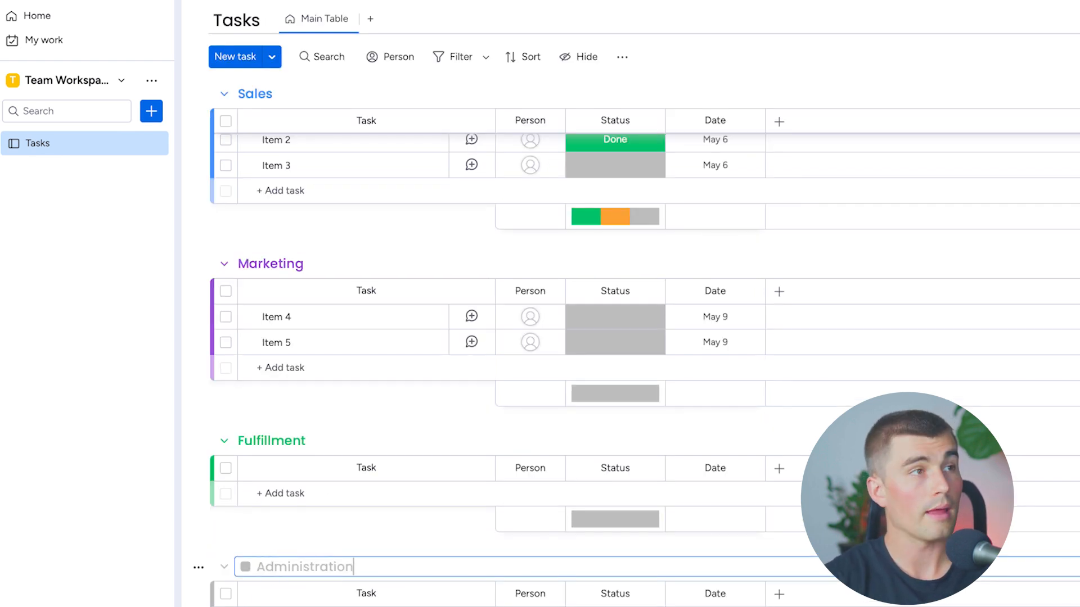
key(Return)
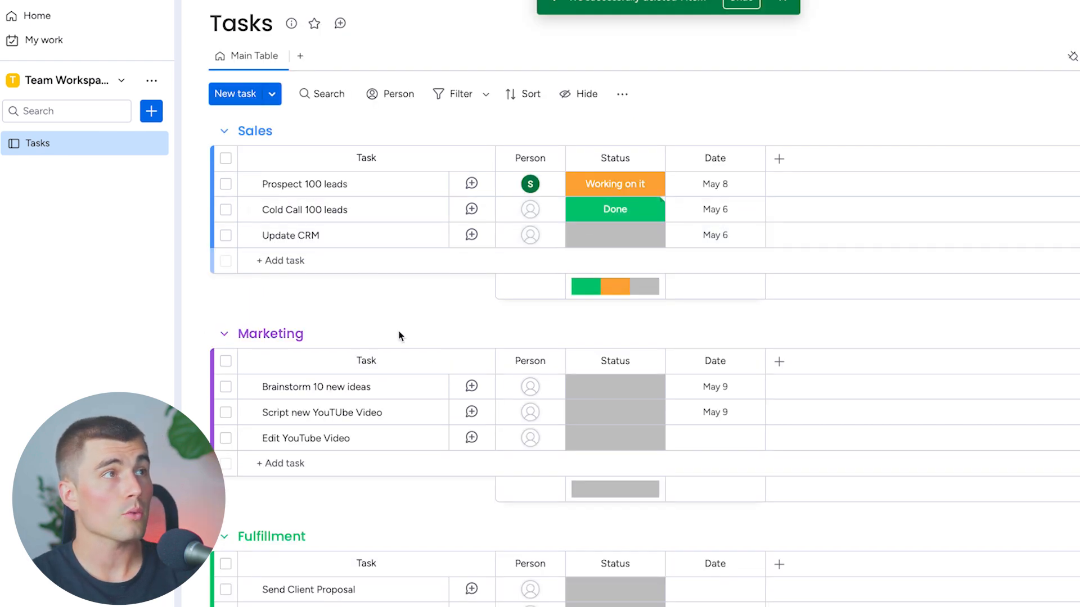
scroll(395, 304, down, 2)
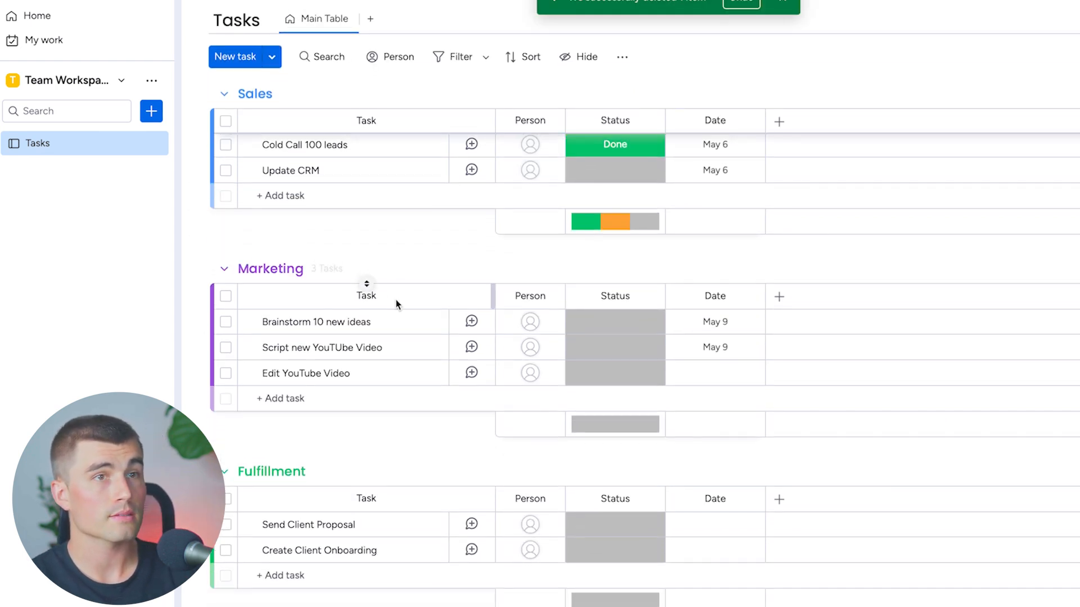
scroll(396, 305, down, 2)
scroll(388, 302, up, 4)
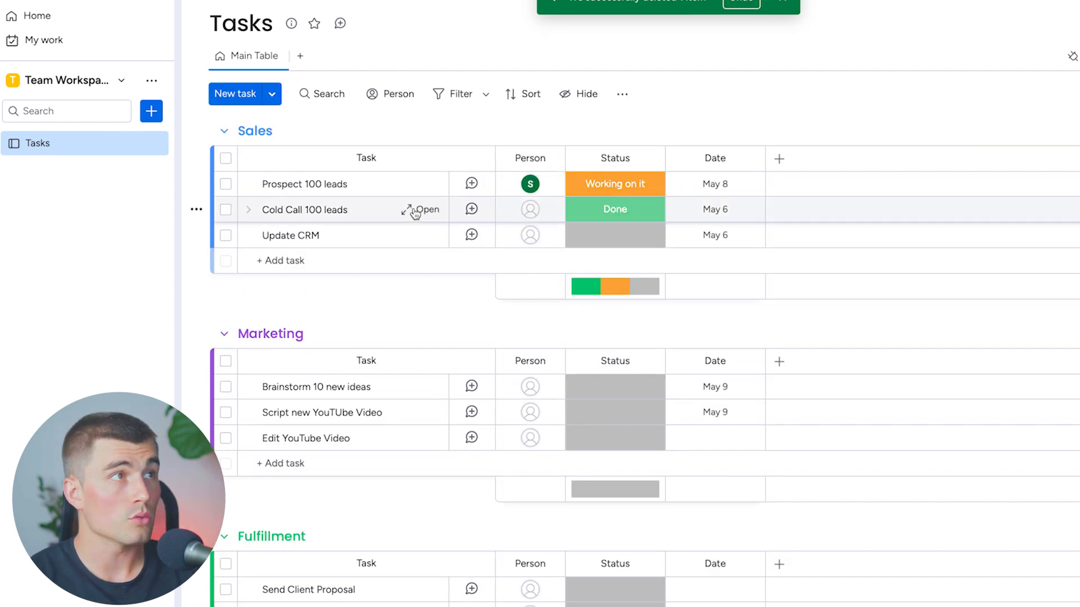
scroll(539, 318, down, 4)
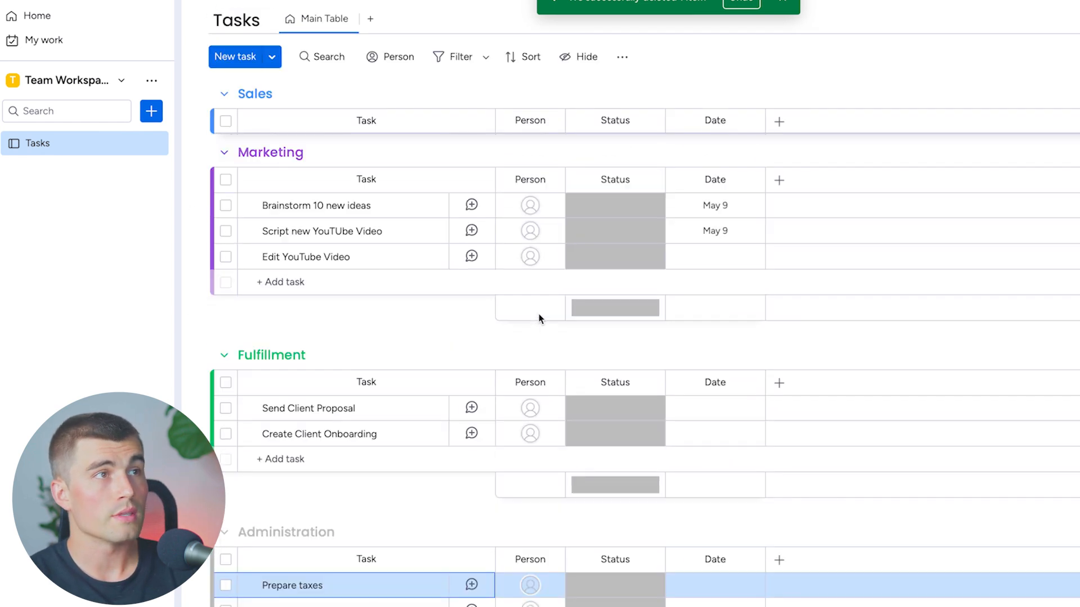
scroll(405, 287, up, 4)
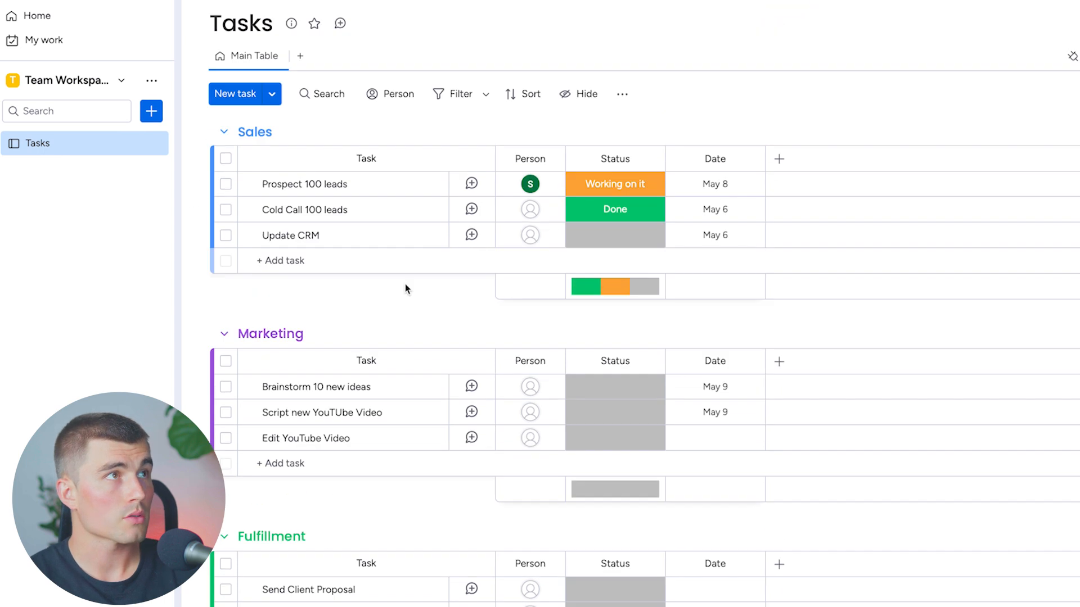
Add a Kanban view to the Tasks board, keep the name Kanban, and look through its cards.
click(299, 57)
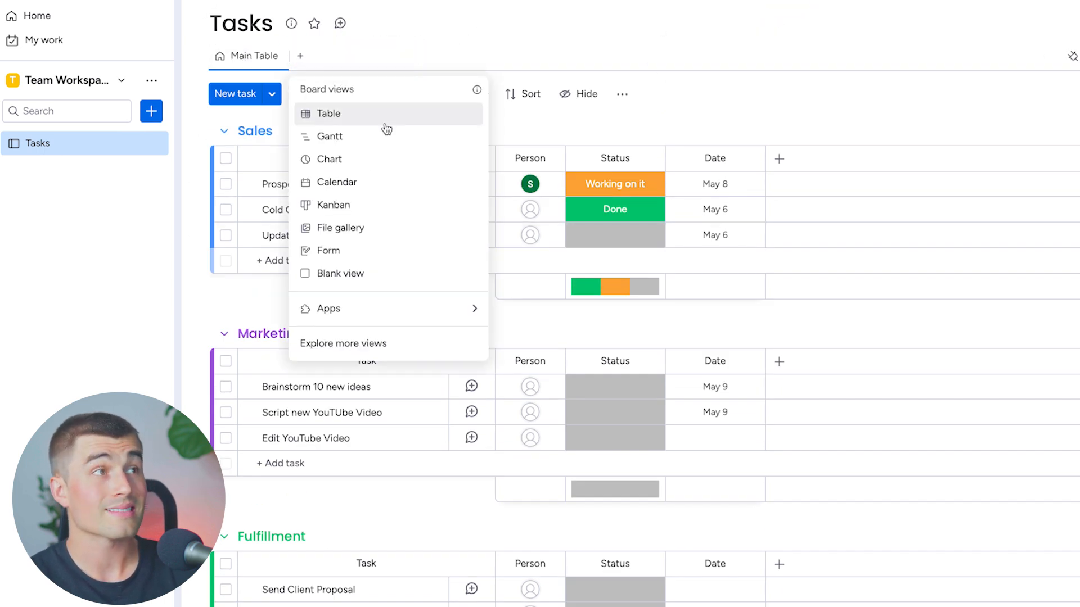
click(381, 204)
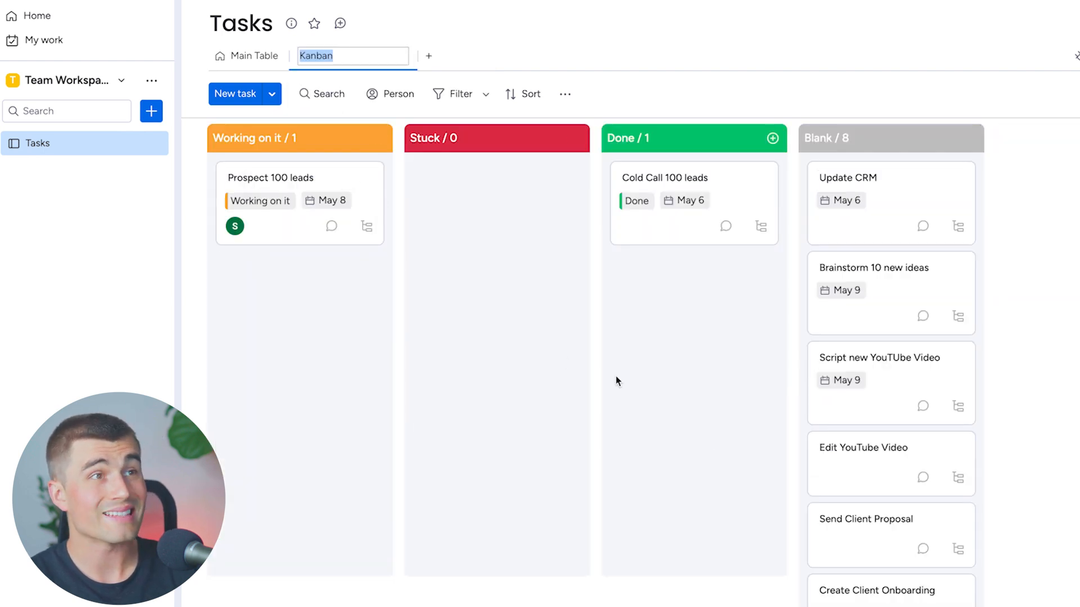
scroll(870, 357, down, 3)
scroll(870, 357, up, 3)
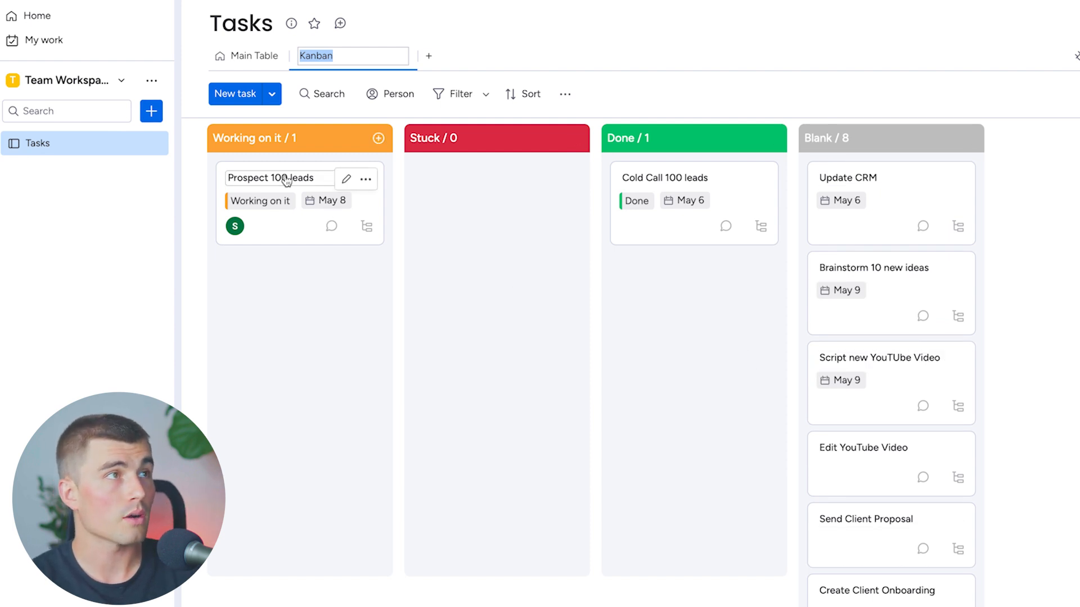
scroll(942, 280, down, 3)
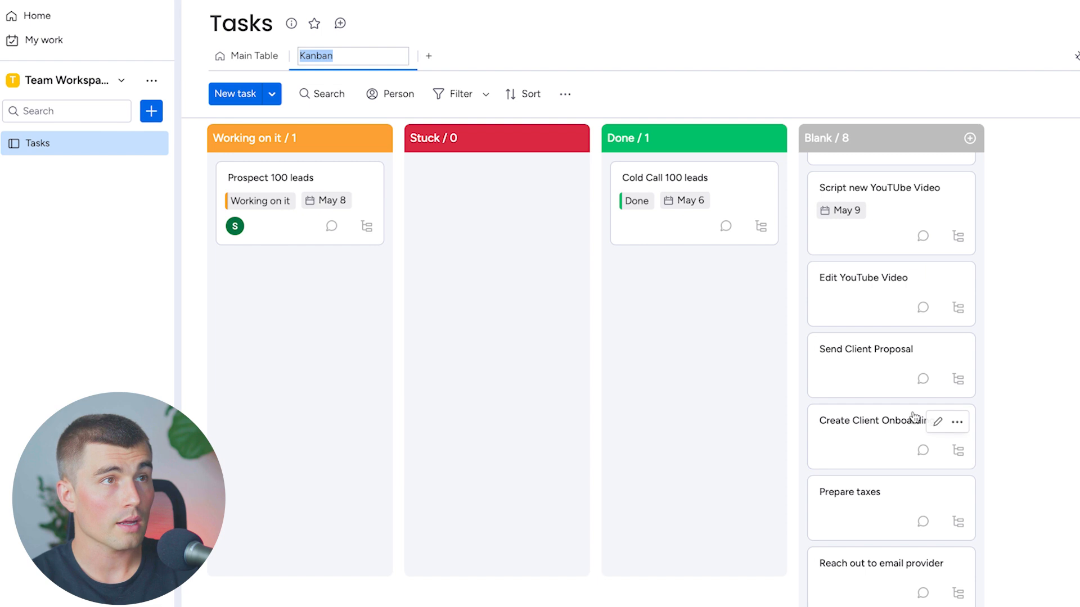
scroll(916, 417, up, 3)
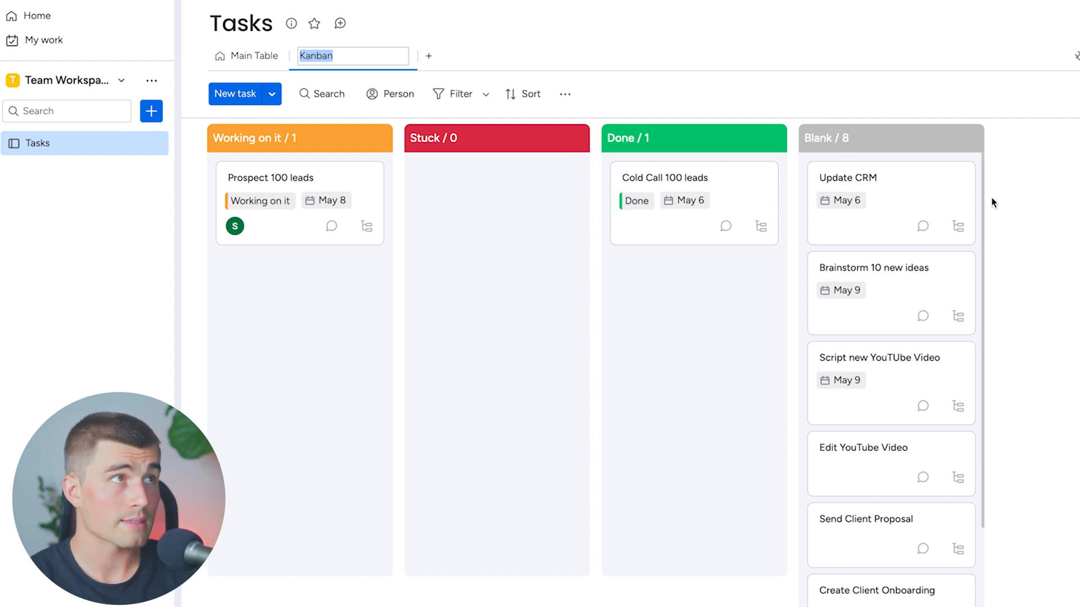
key(Return)
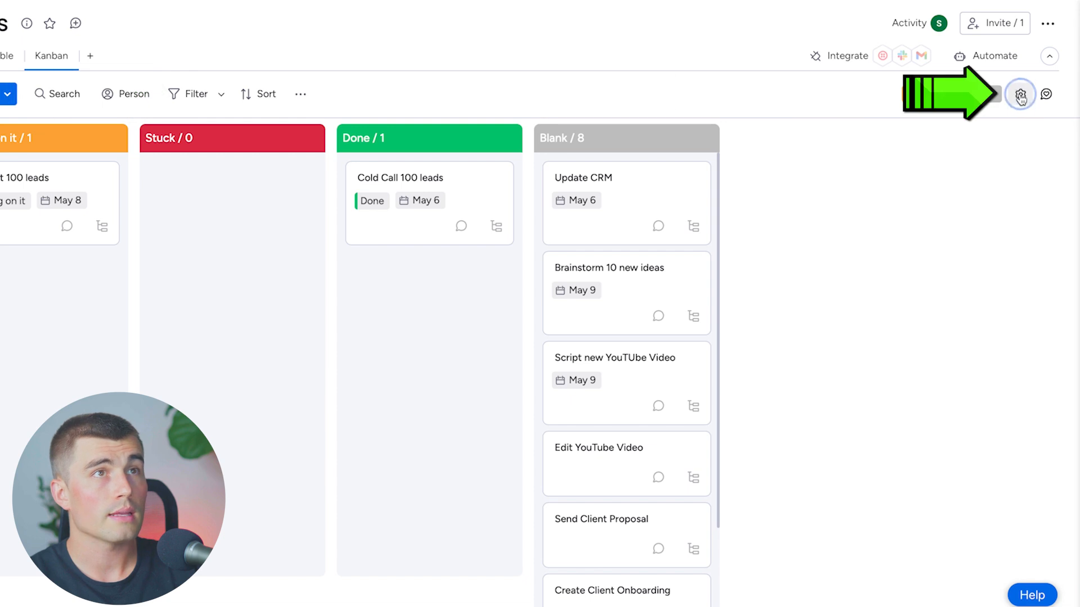
Divide the Kanban view by Group in its settings and close the settings.
click(1020, 93)
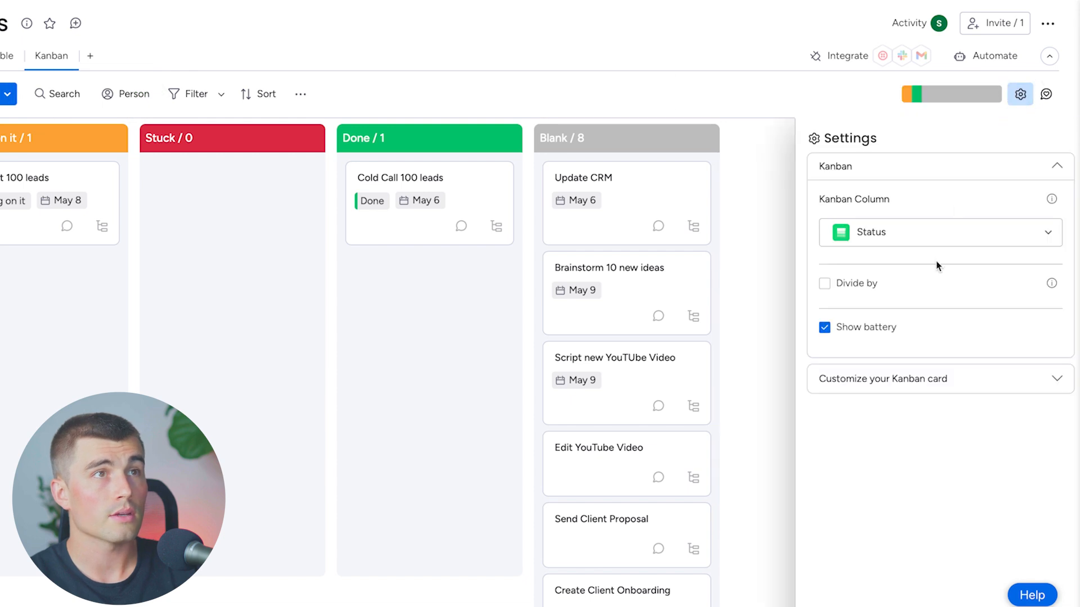
click(824, 284)
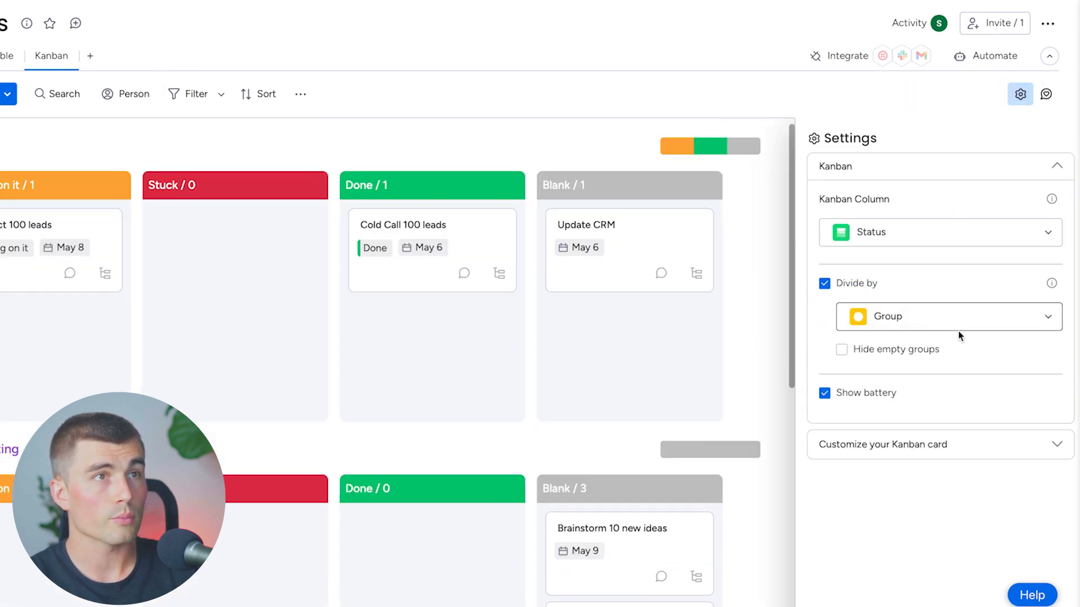
click(1020, 94)
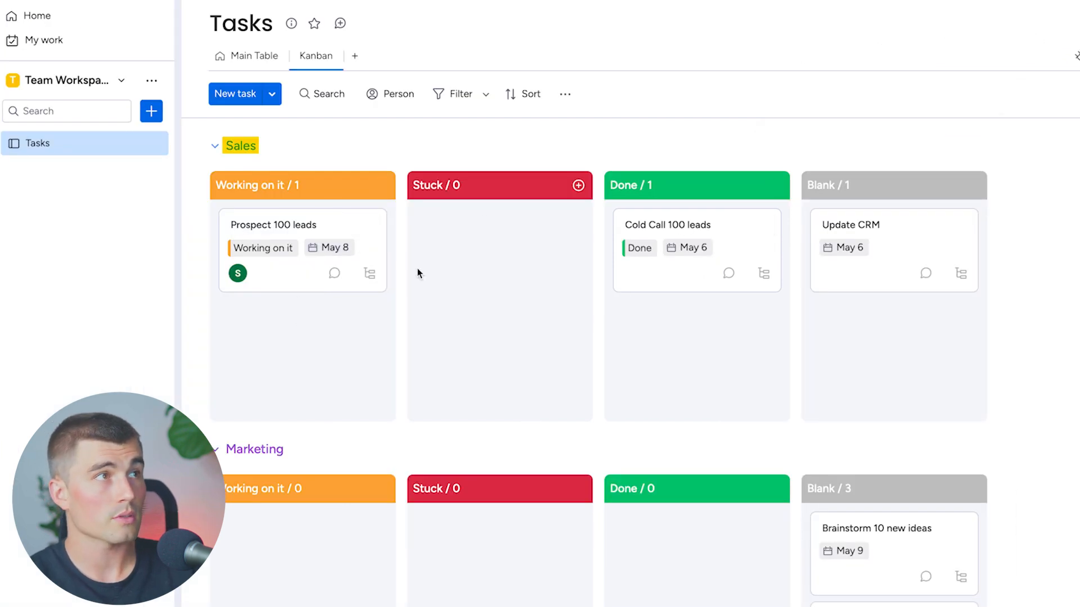
Collapse the Sales group and, in Marketing, move Brainstorm 10 new ideas to Working on it and Script new YouTUbe Video to Stuck.
click(215, 143)
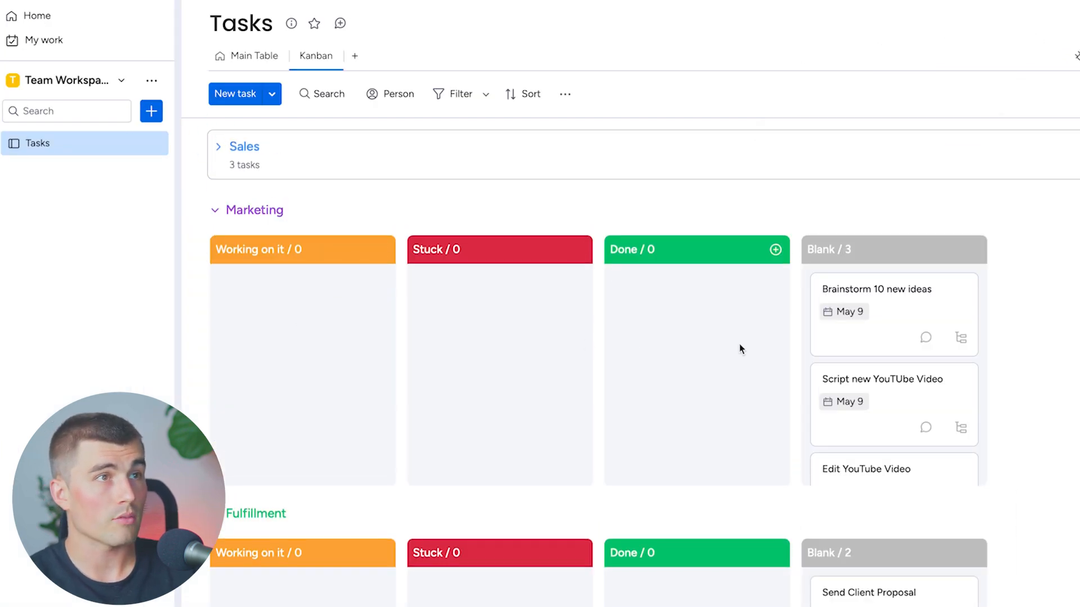
drag(918, 292, 289, 294)
drag(930, 311, 506, 303)
In the Administration group, move Prepare taxes to Working on it and Reach out to email provider to Stuck.
scroll(369, 248, down, 5)
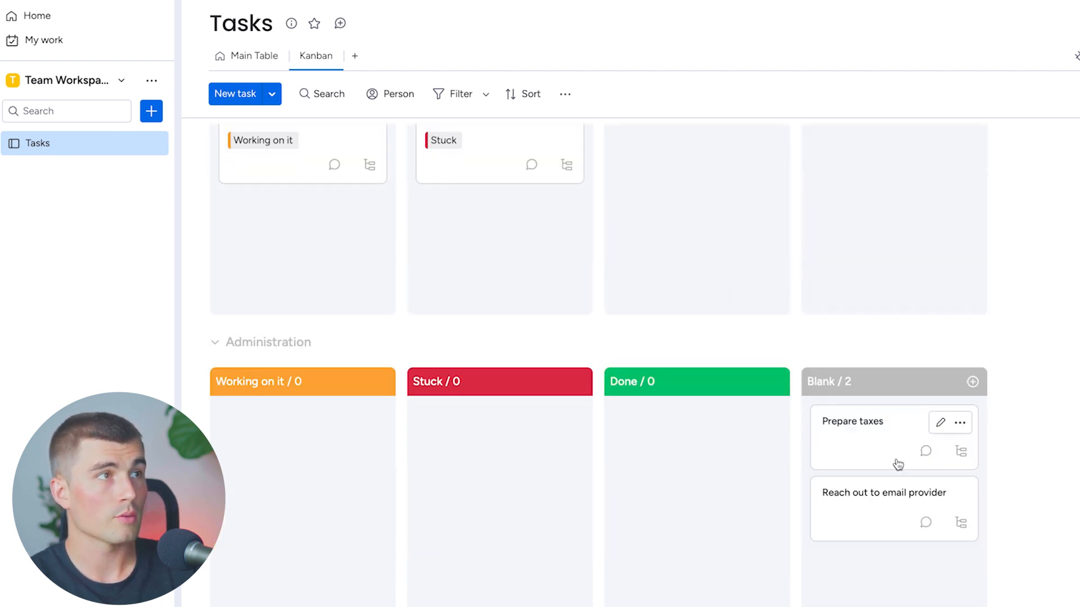
drag(896, 463, 289, 441)
drag(916, 444, 508, 460)
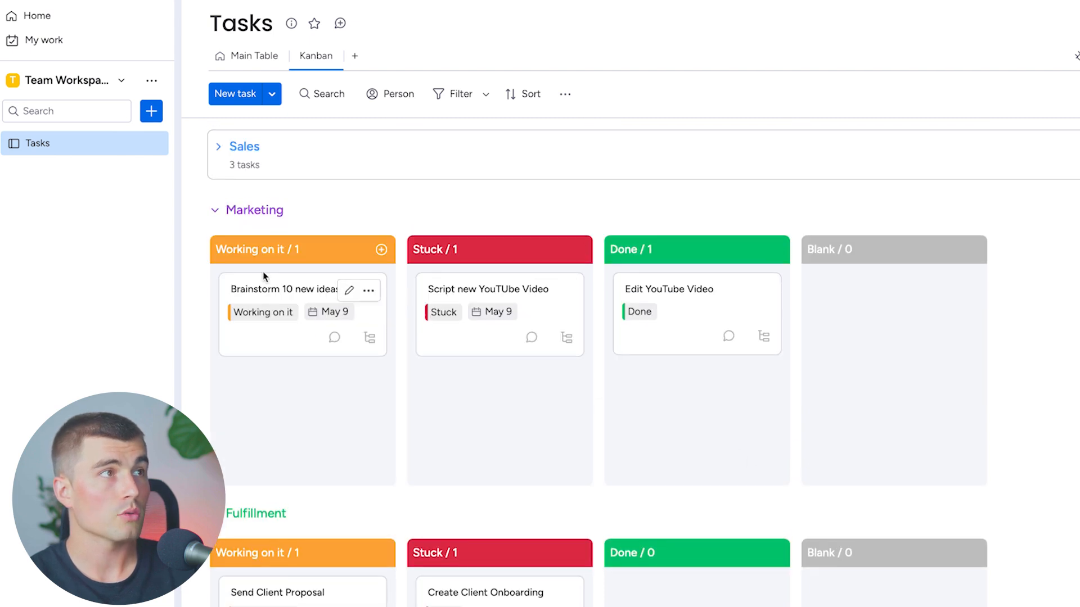
Collapse the Marketing, Fulfillment and Administration groups in the Kanban view.
click(214, 209)
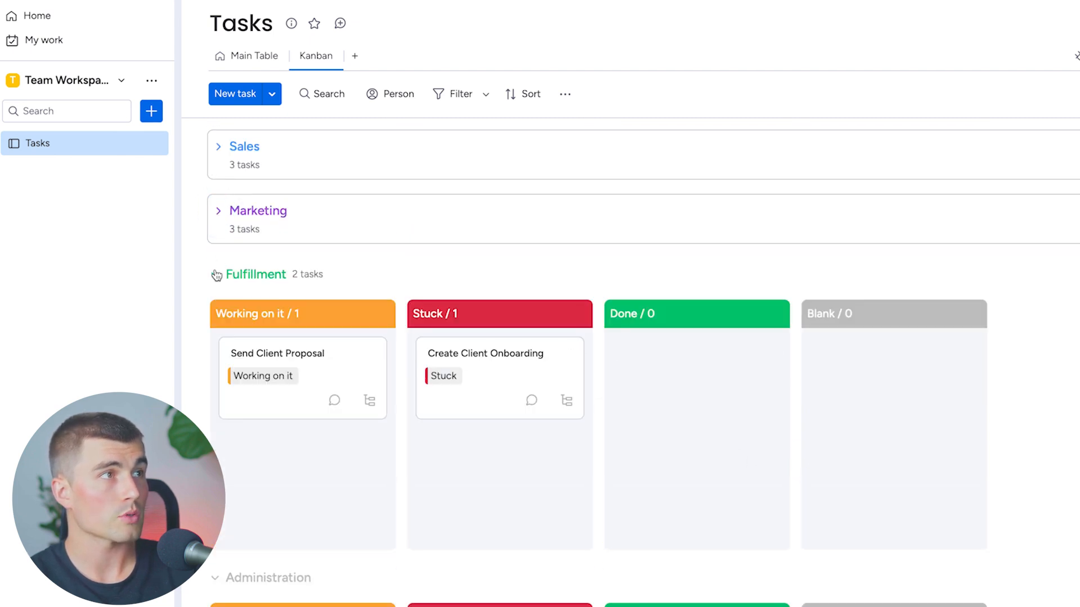
click(216, 275)
click(213, 340)
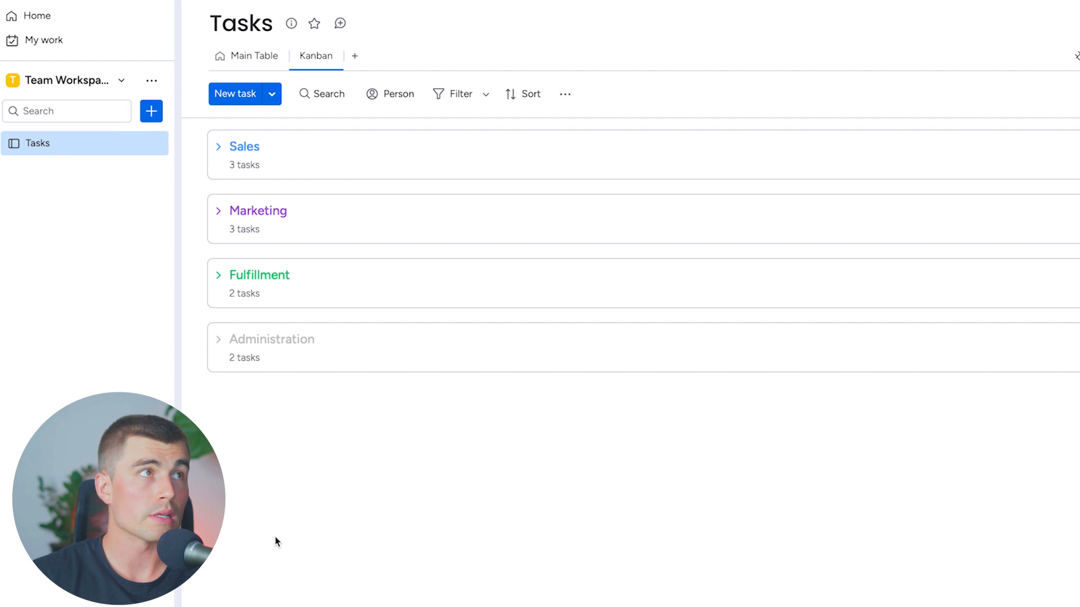
click(436, 538)
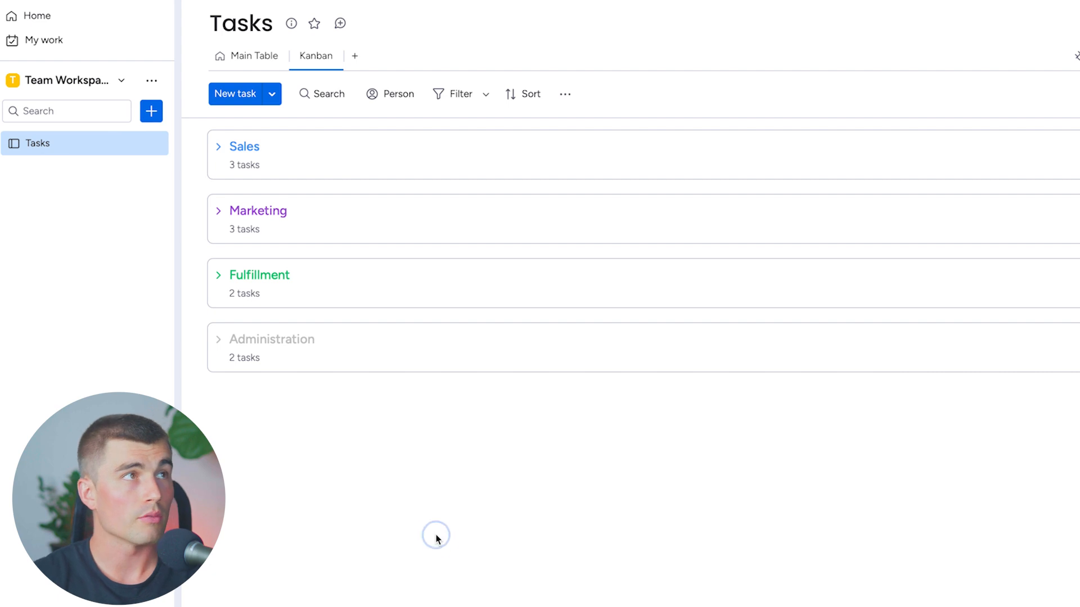
Add a Gantt view to the Tasks board.
click(360, 61)
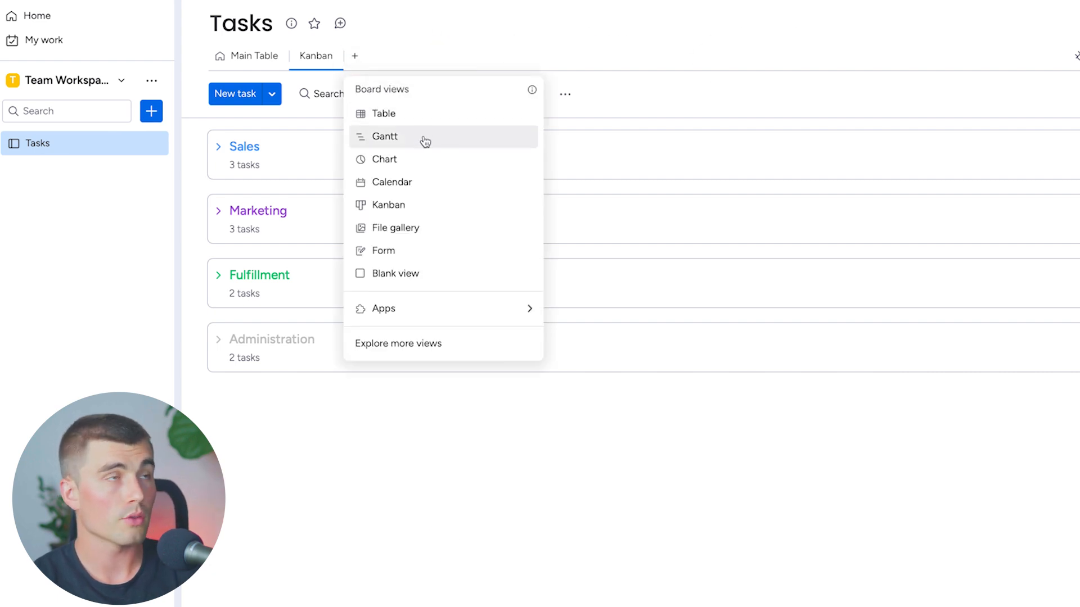
click(396, 138)
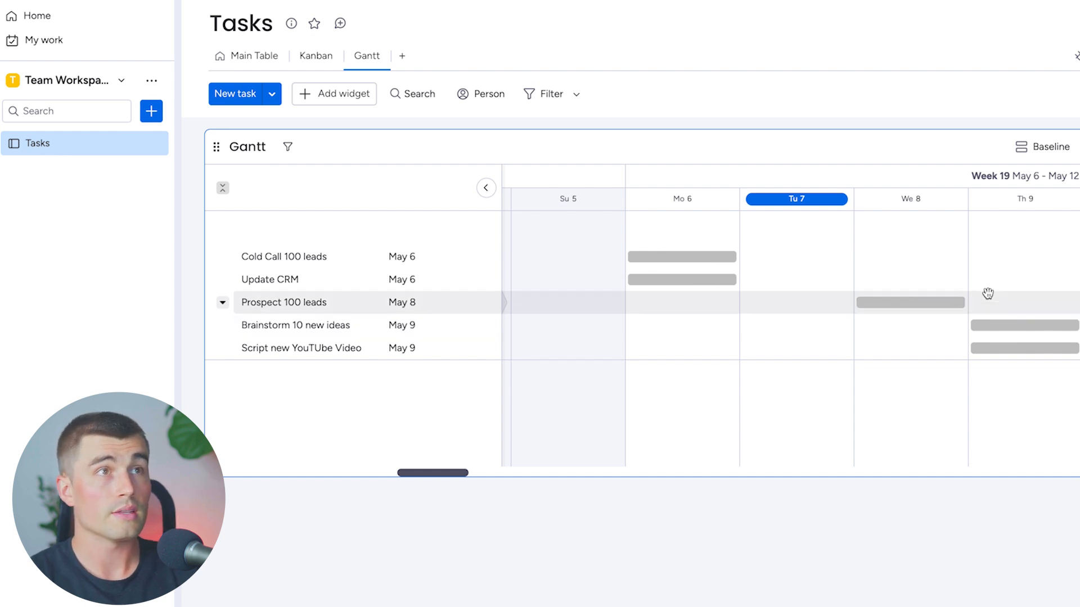
click(906, 147)
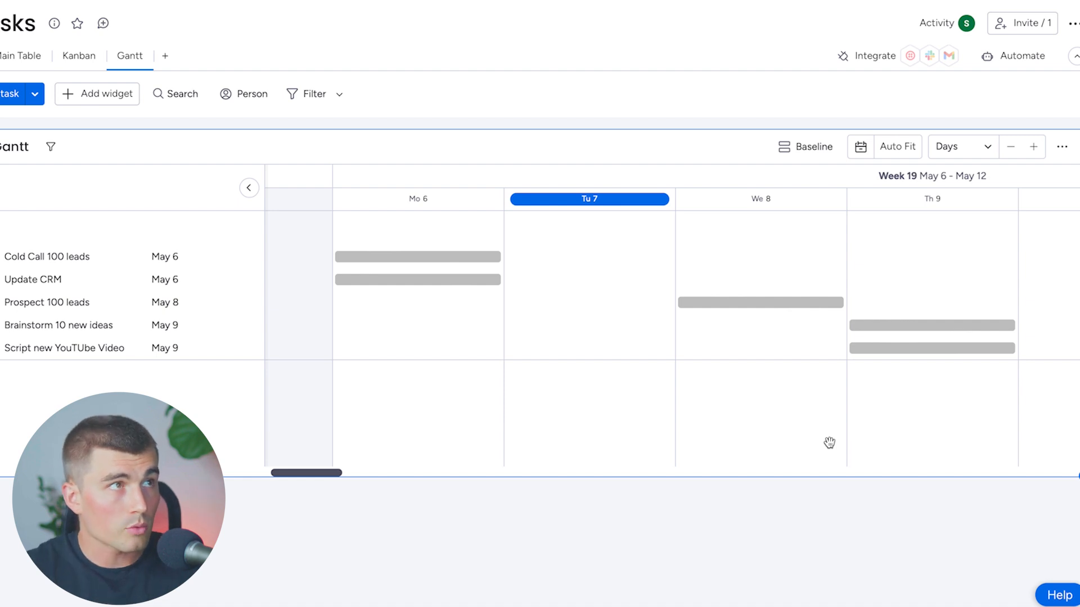
Group the Gantt chart's tasks by board group in its settings and look over the timeline.
click(800, 153)
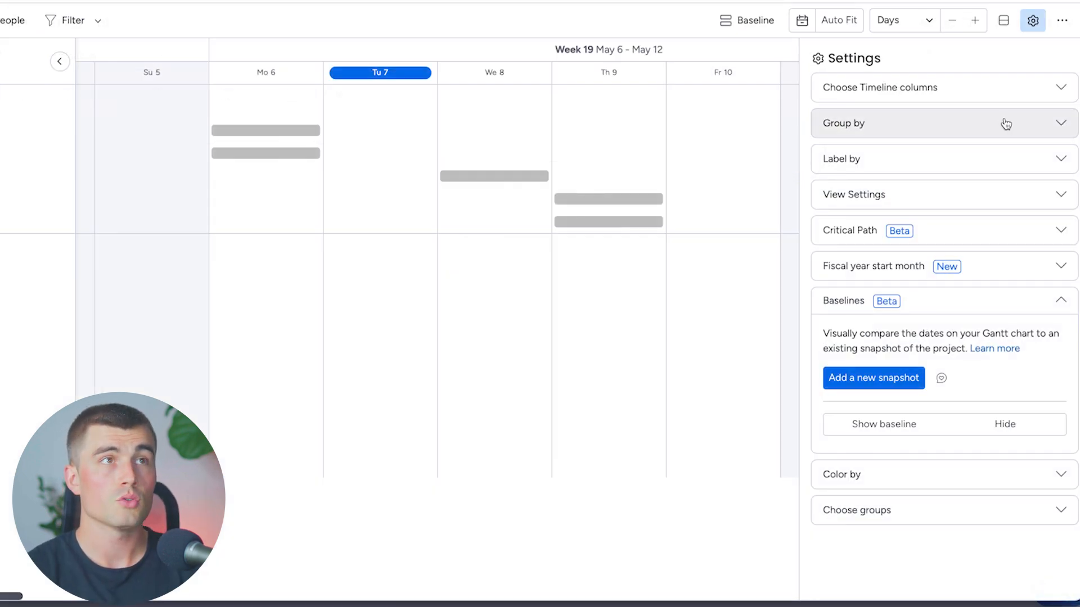
click(889, 125)
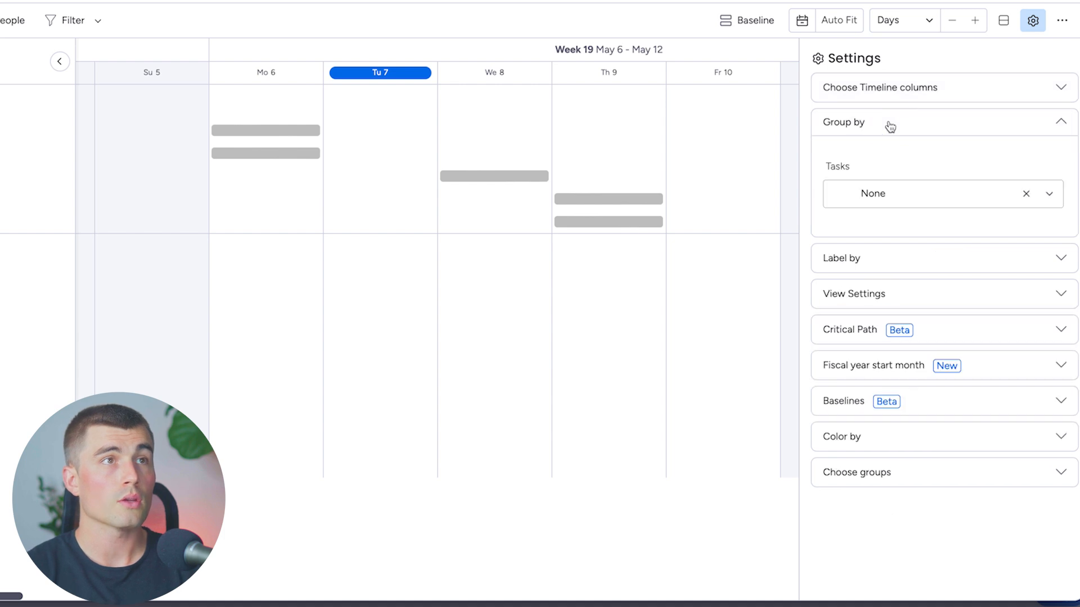
click(899, 197)
click(898, 257)
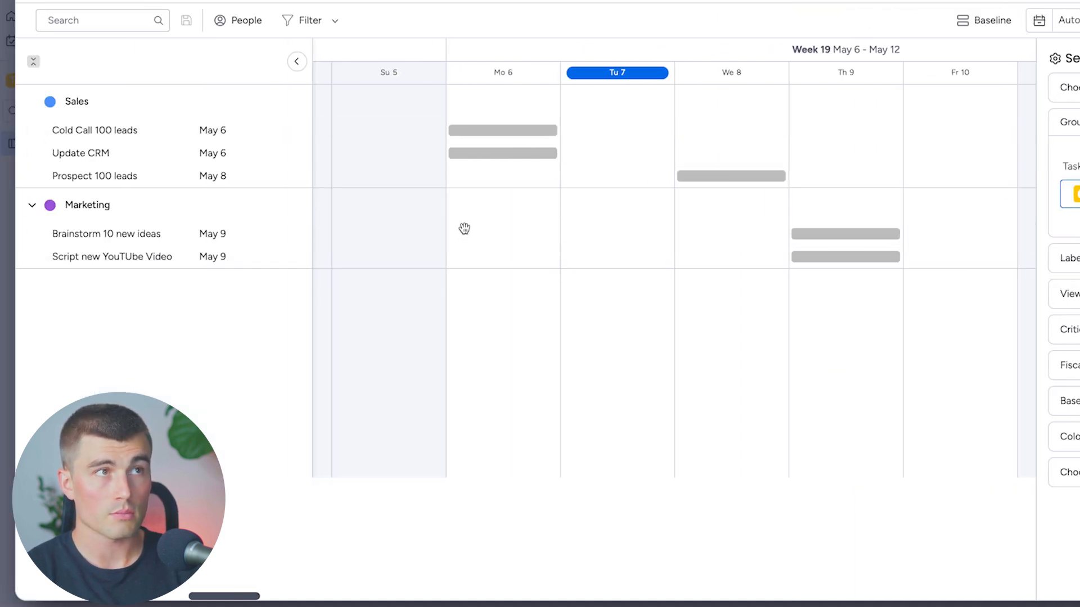
scroll(711, 190, left, 2)
scroll(710, 189, right, 3)
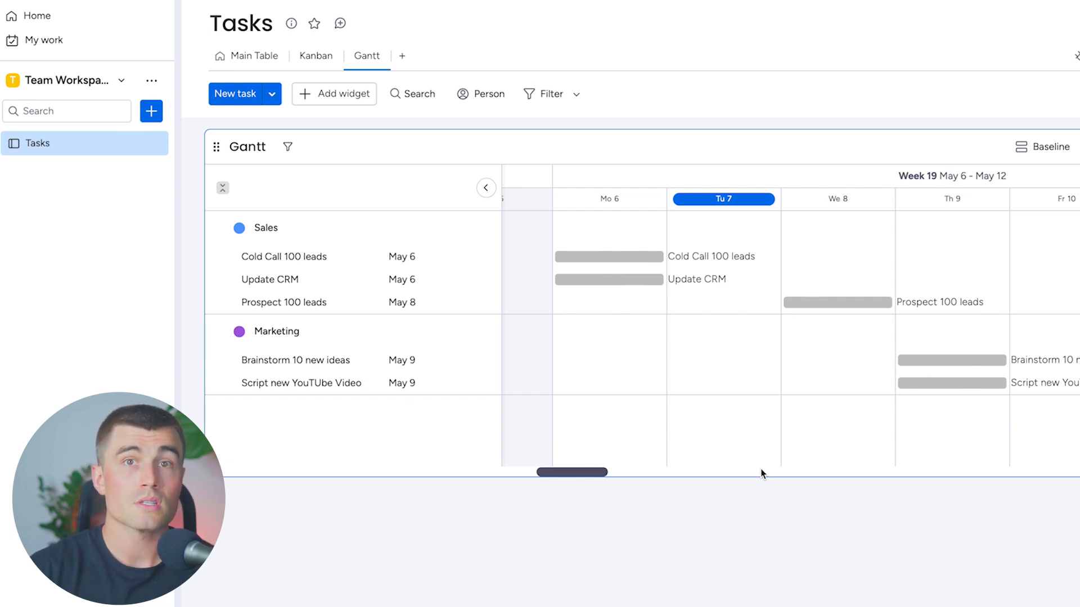
click(402, 55)
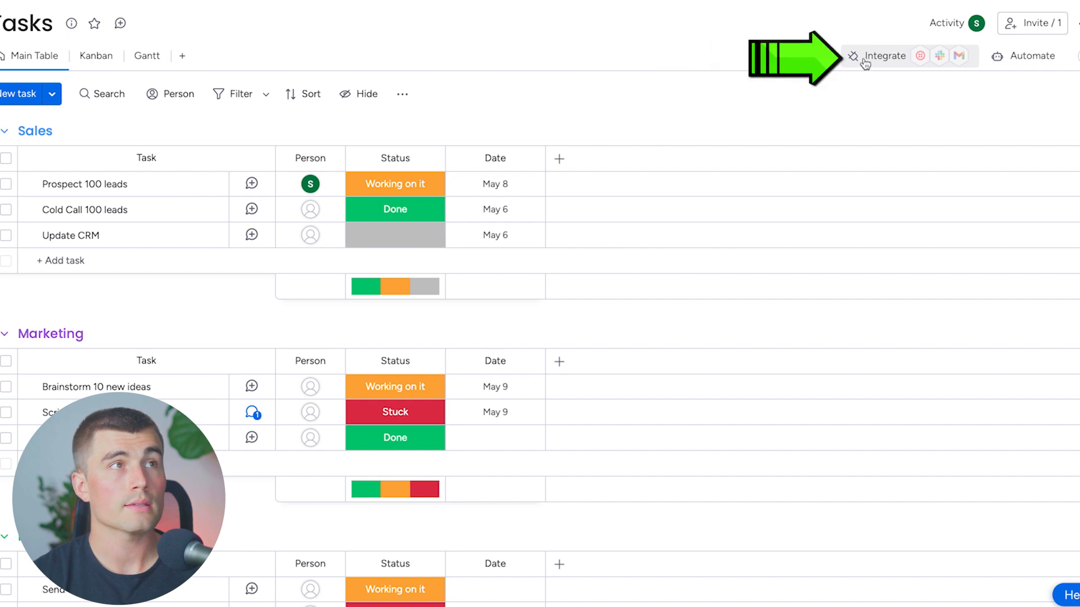
Open the Tasks board's integrations and look through the available integrations, installed apps and marketplace apps.
click(864, 61)
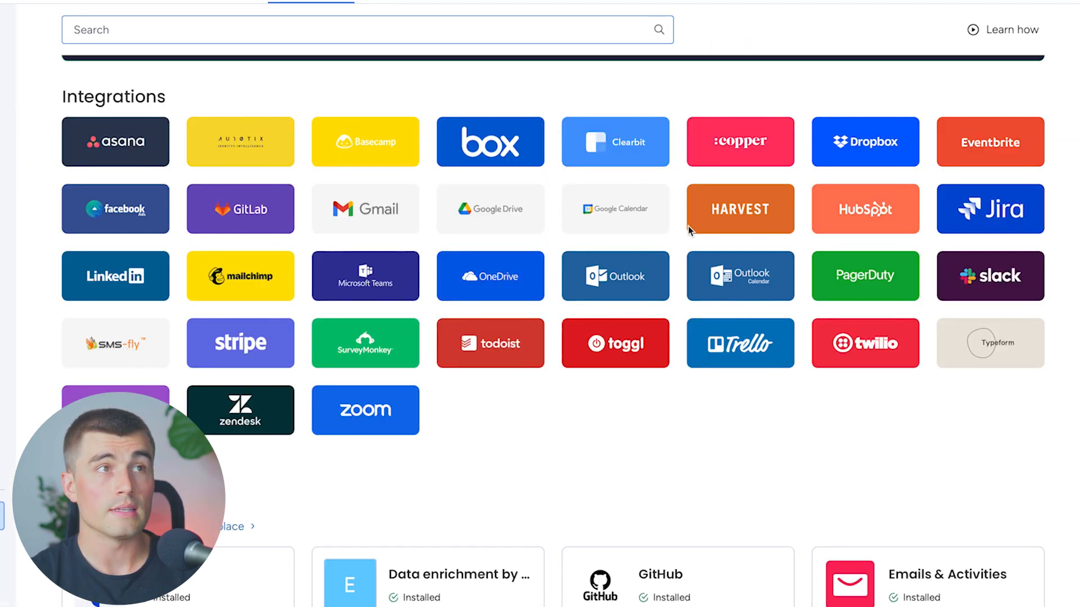
scroll(487, 372, down, 4)
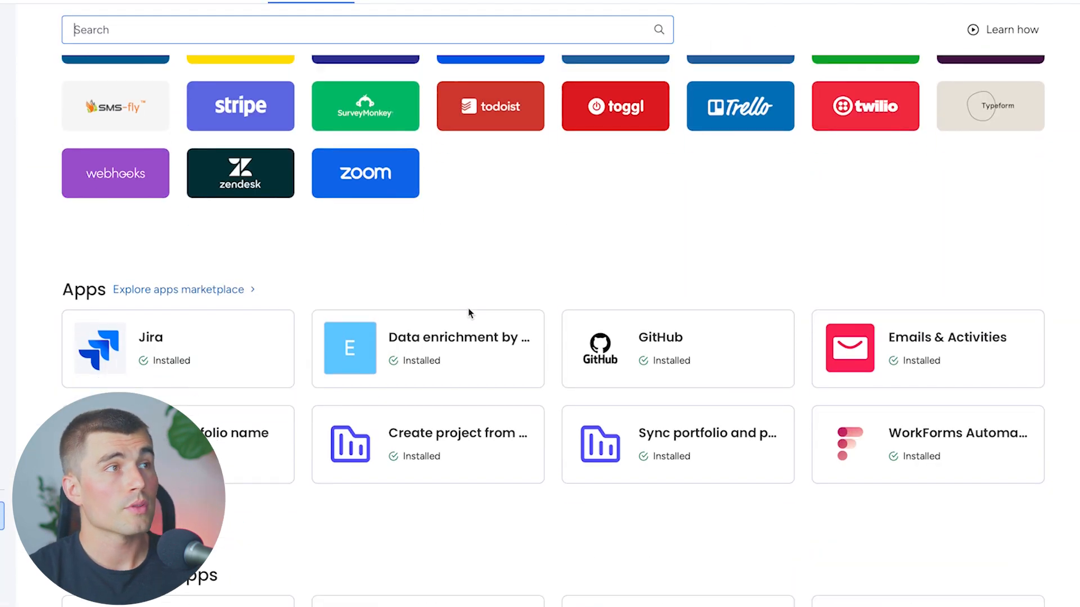
scroll(467, 310, down, 5)
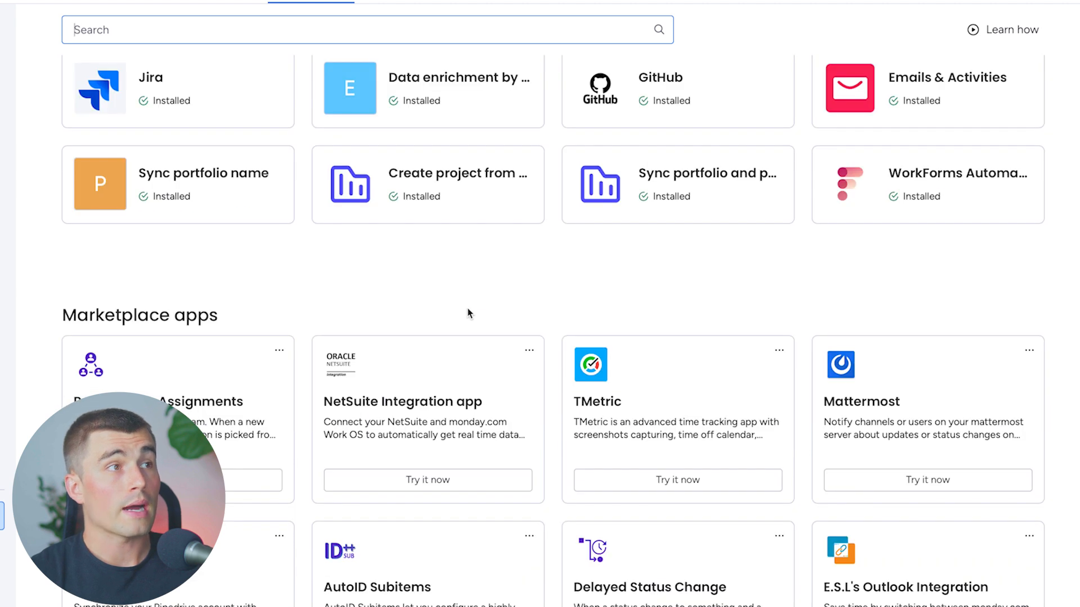
scroll(468, 309, up, 1)
scroll(458, 292, down, 10)
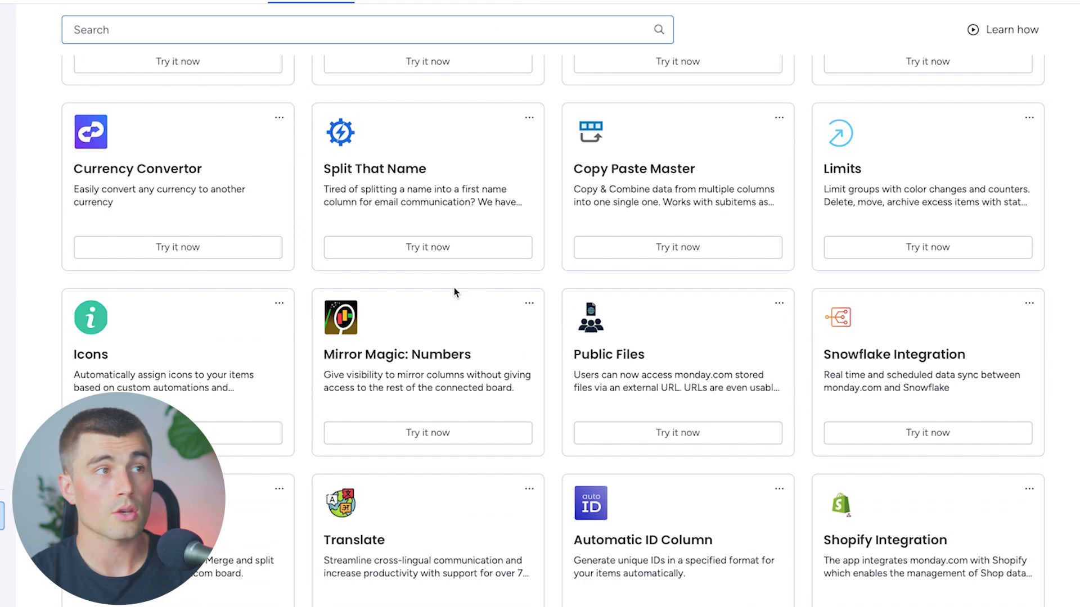
scroll(454, 292, down, 12)
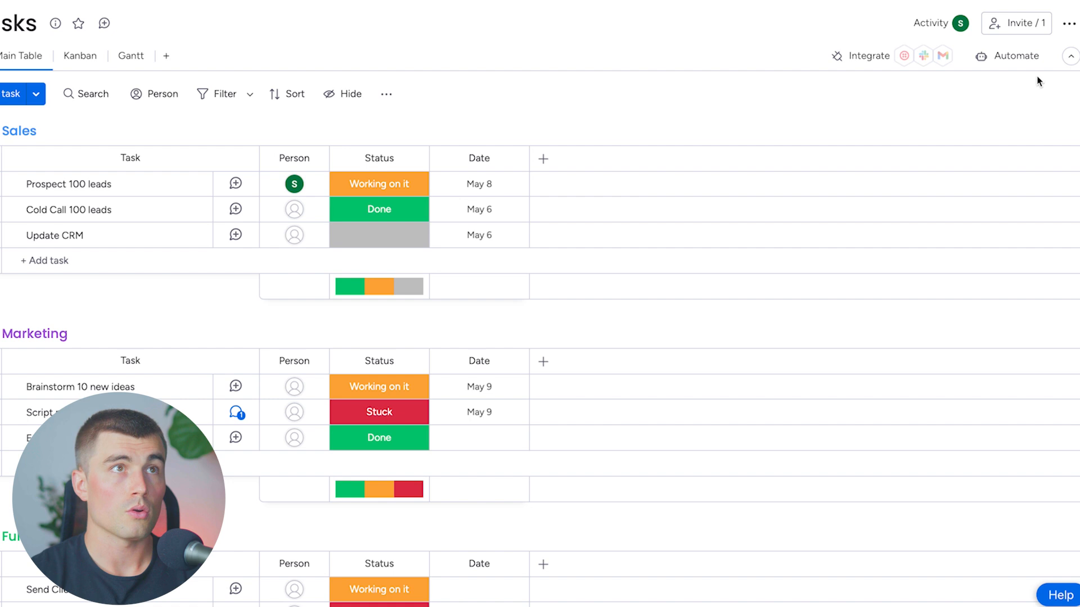
Open the board's automations and look through the Basic and Featured automation templates.
click(1000, 57)
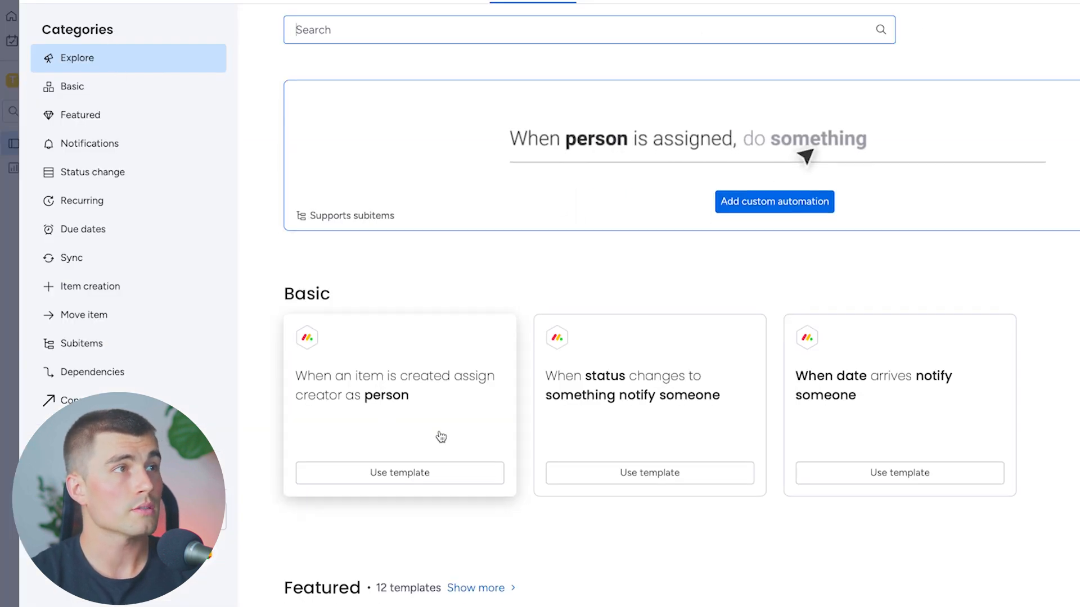
scroll(441, 436, down, 2)
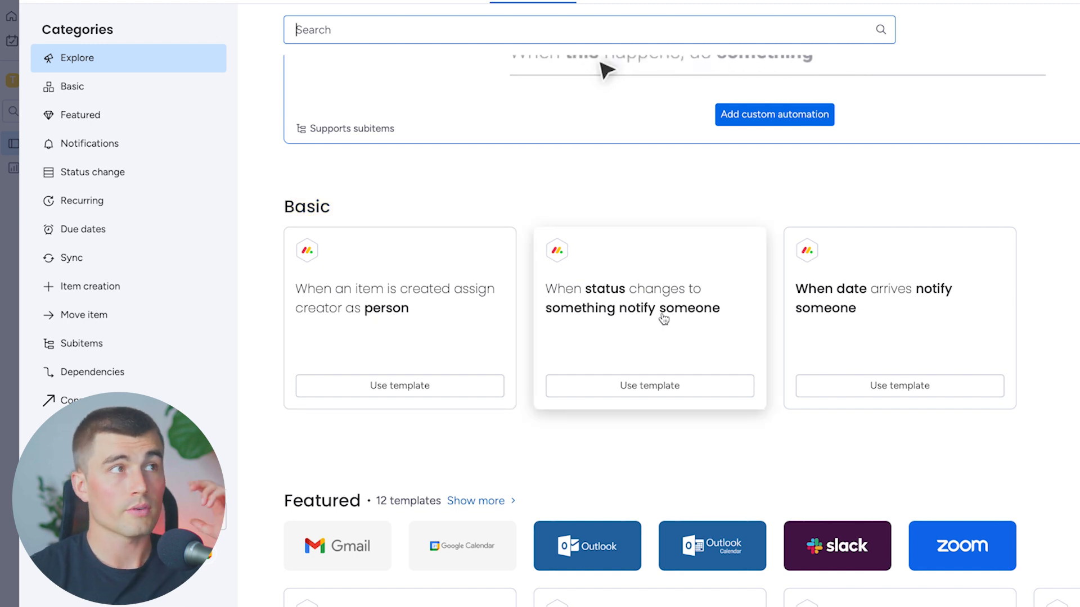
scroll(425, 305, down, 3)
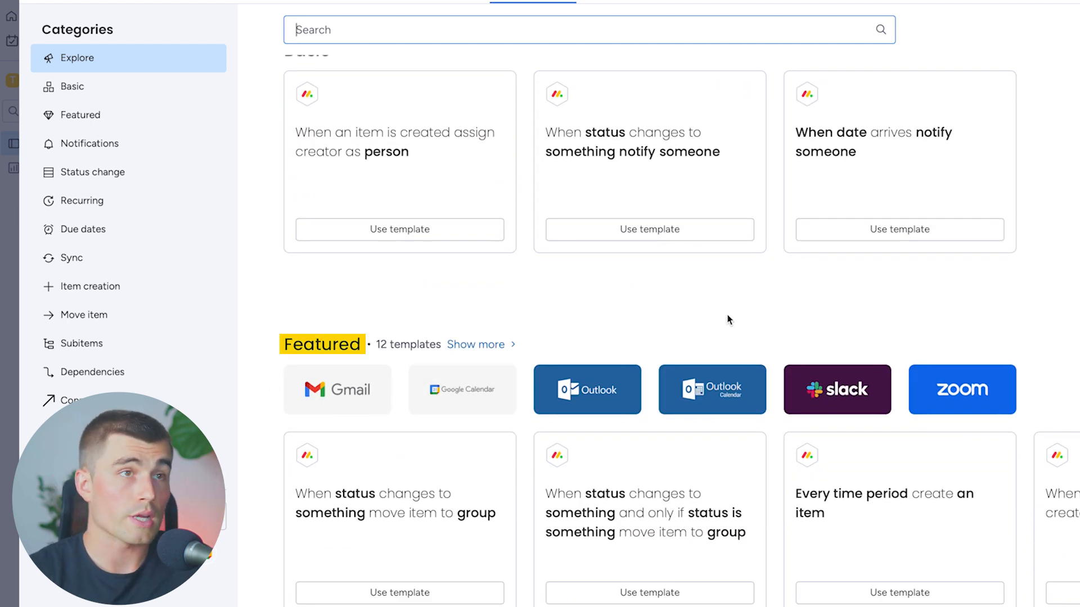
scroll(698, 300, down, 6)
scroll(683, 307, up, 11)
Start a custom automation with the trigger that Status changes to Done.
click(766, 212)
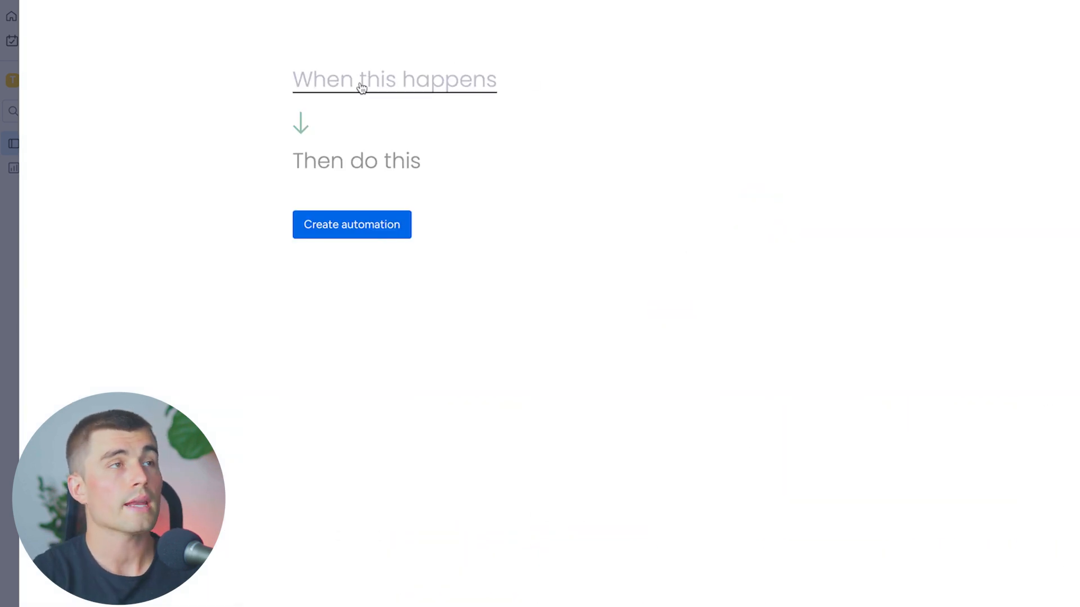
click(361, 87)
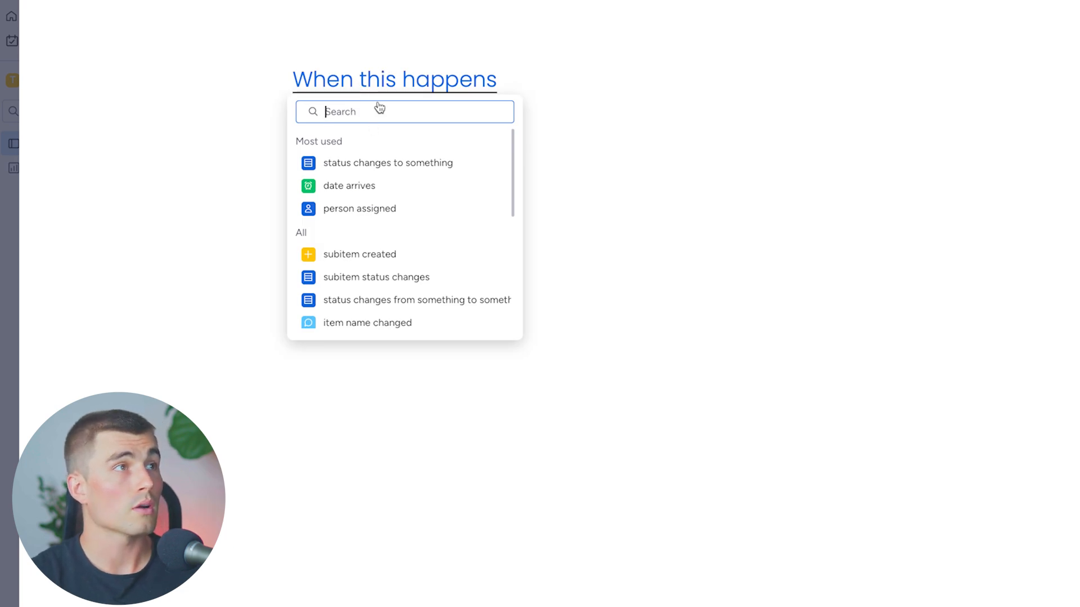
click(399, 163)
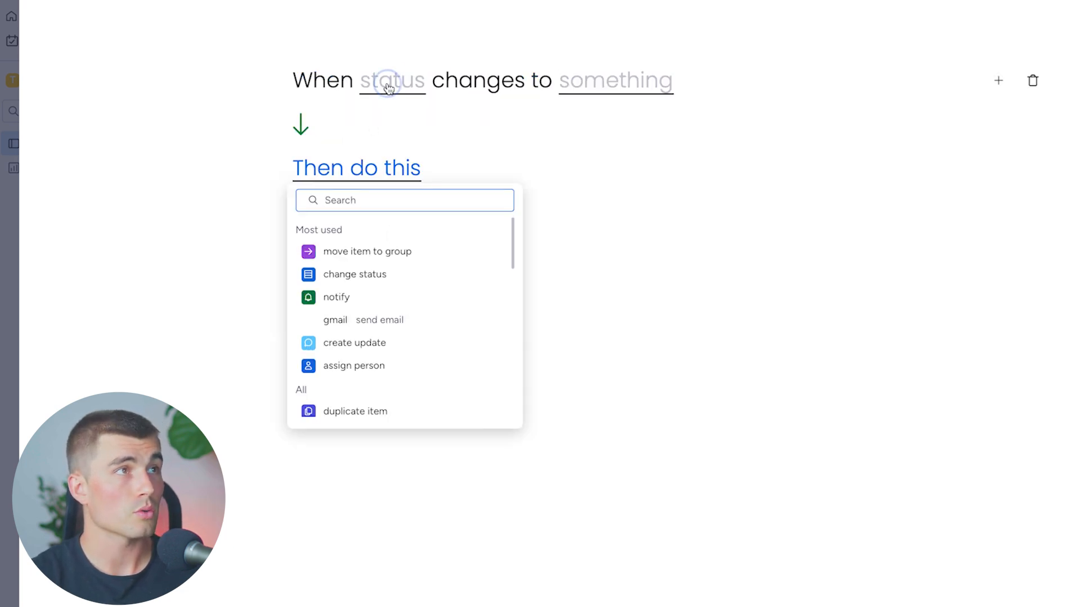
click(385, 79)
click(393, 134)
click(612, 81)
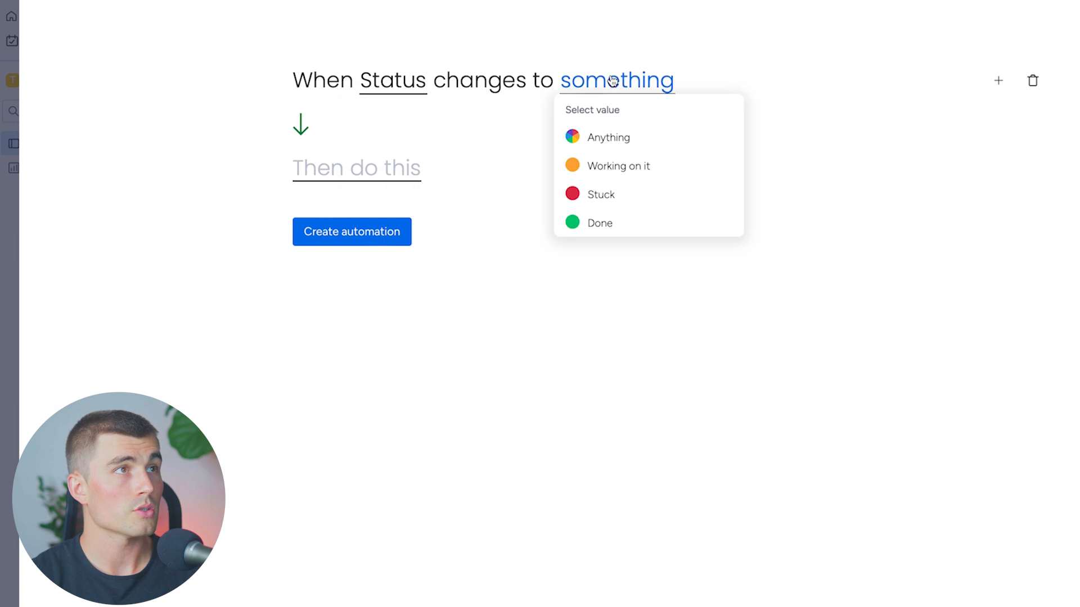
click(598, 221)
Add a notify action with a message that greets a colleague by first name and says "This is done.".
click(359, 171)
click(368, 296)
click(367, 168)
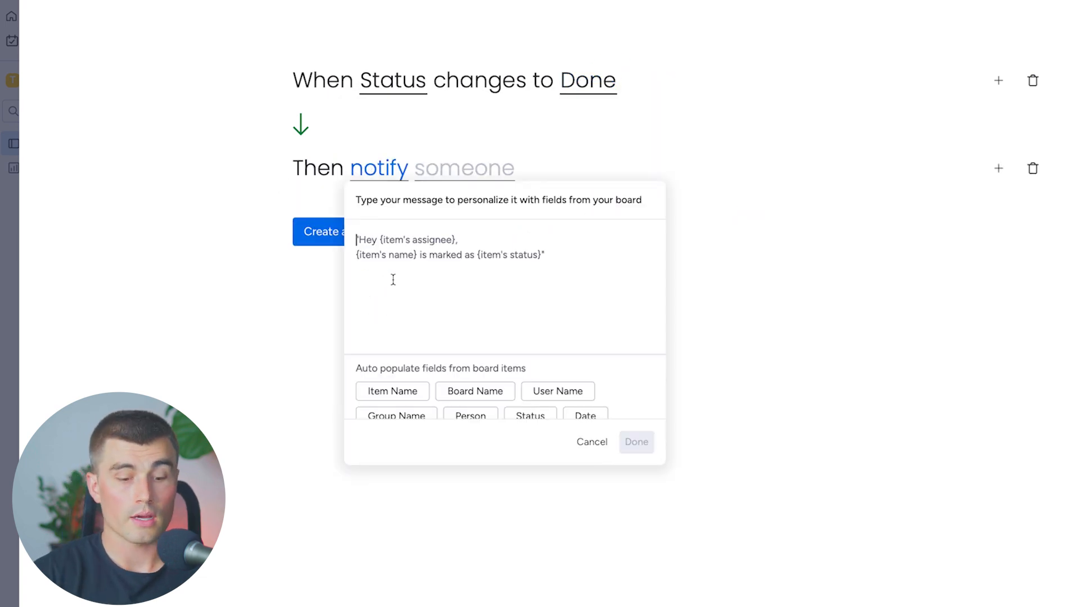
text(Hey Mike,)
key(Return)
key(Return)
text(This is done.)
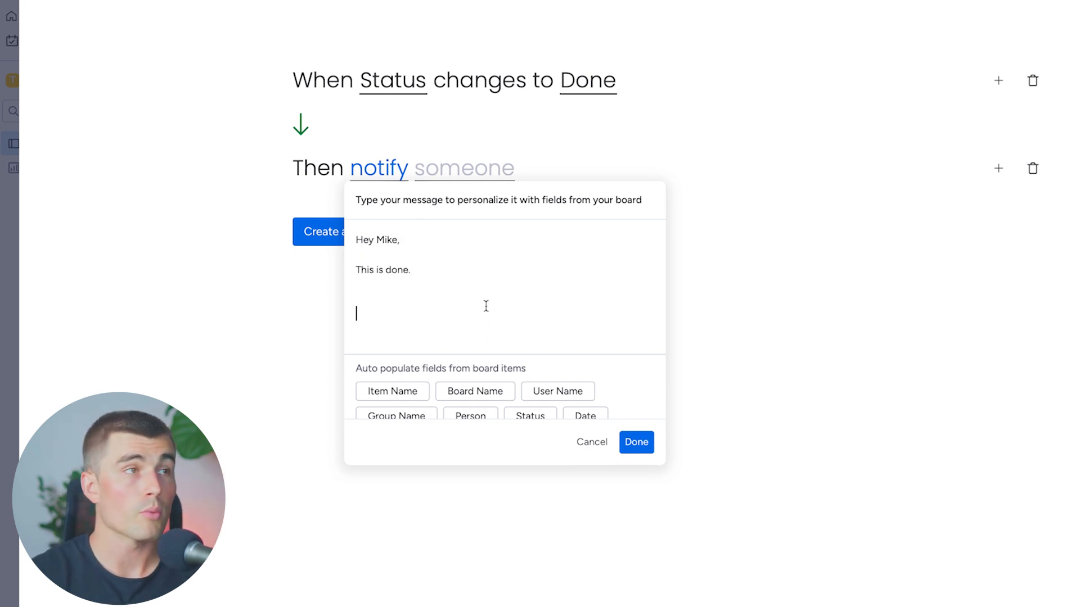
Insert the Item Name, Board Name, Group Name and Date fields into the notification message and confirm it.
click(393, 388)
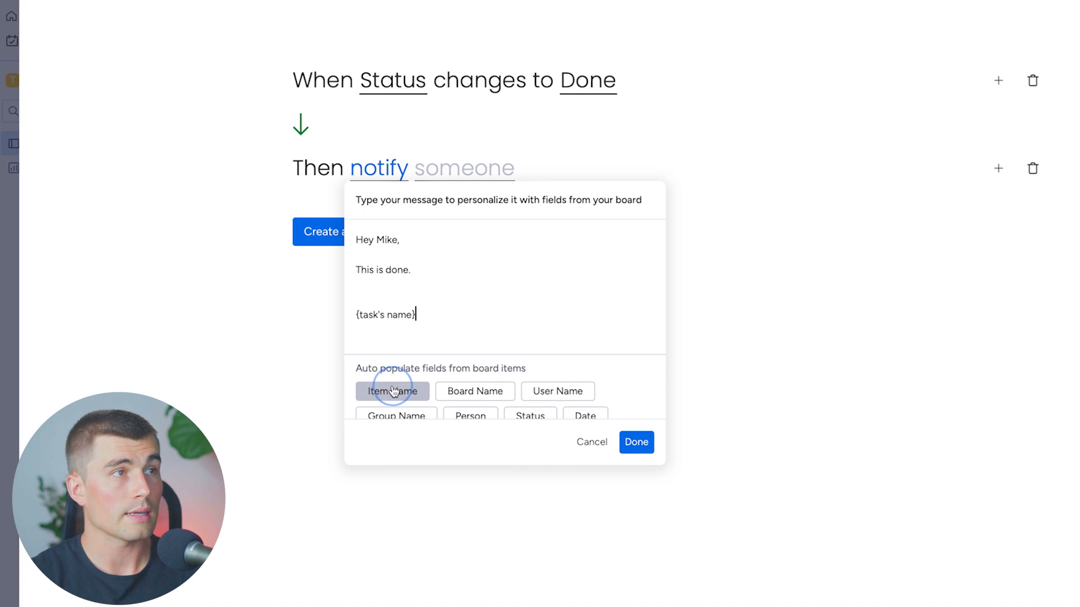
click(476, 394)
click(415, 400)
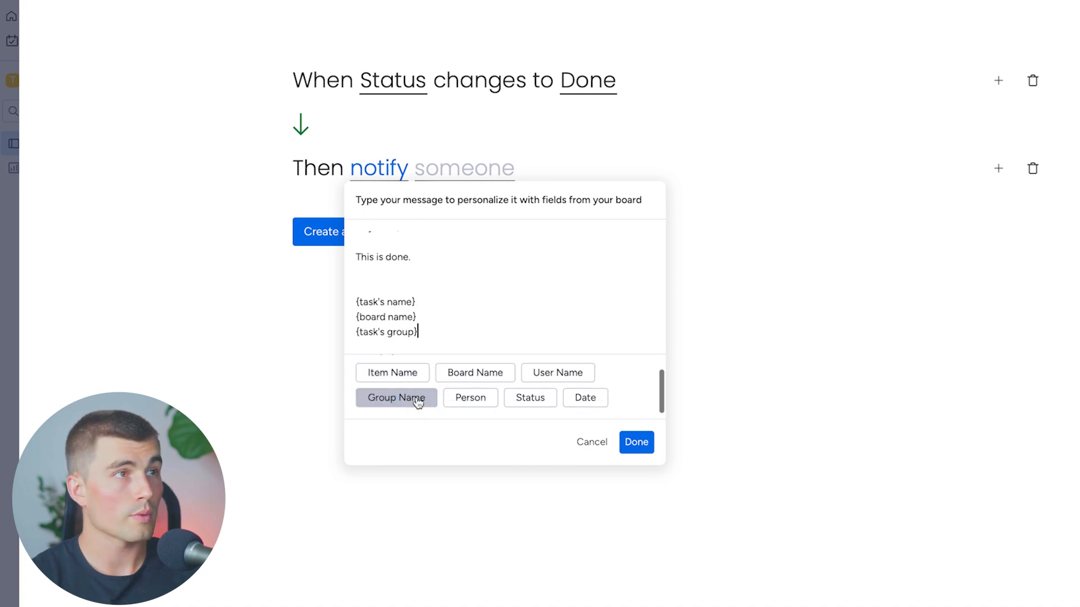
click(587, 401)
click(635, 442)
Set Me as the recipient of the notification and create the automation.
click(445, 165)
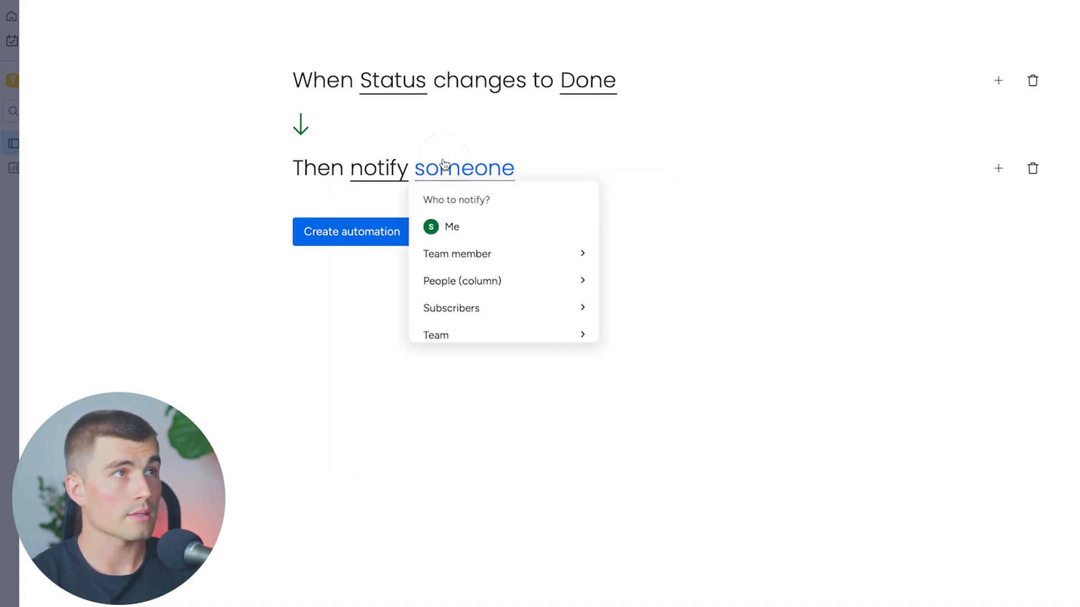
click(501, 231)
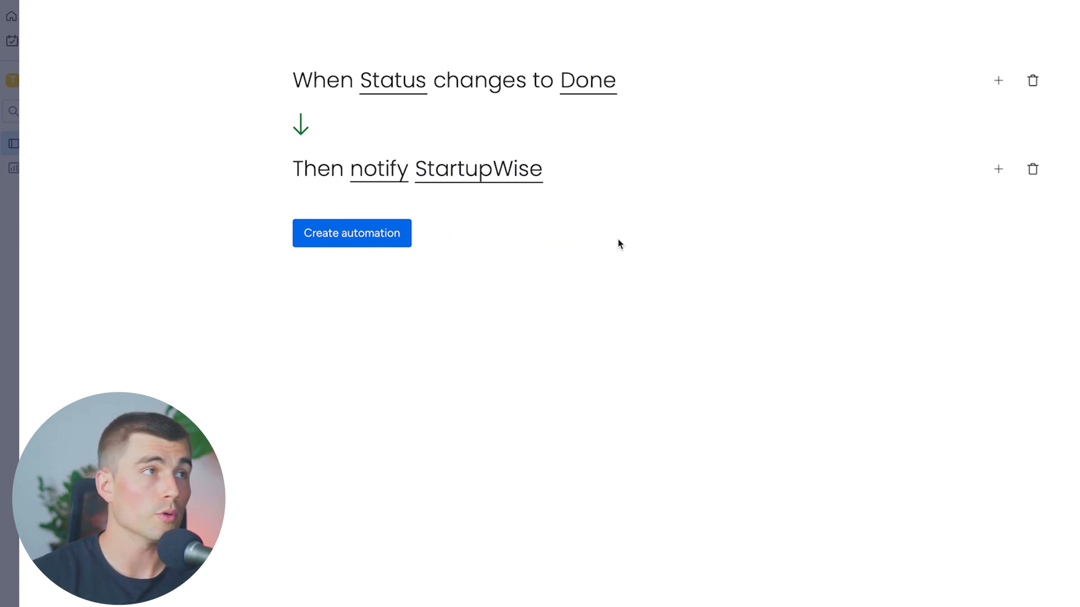
click(352, 233)
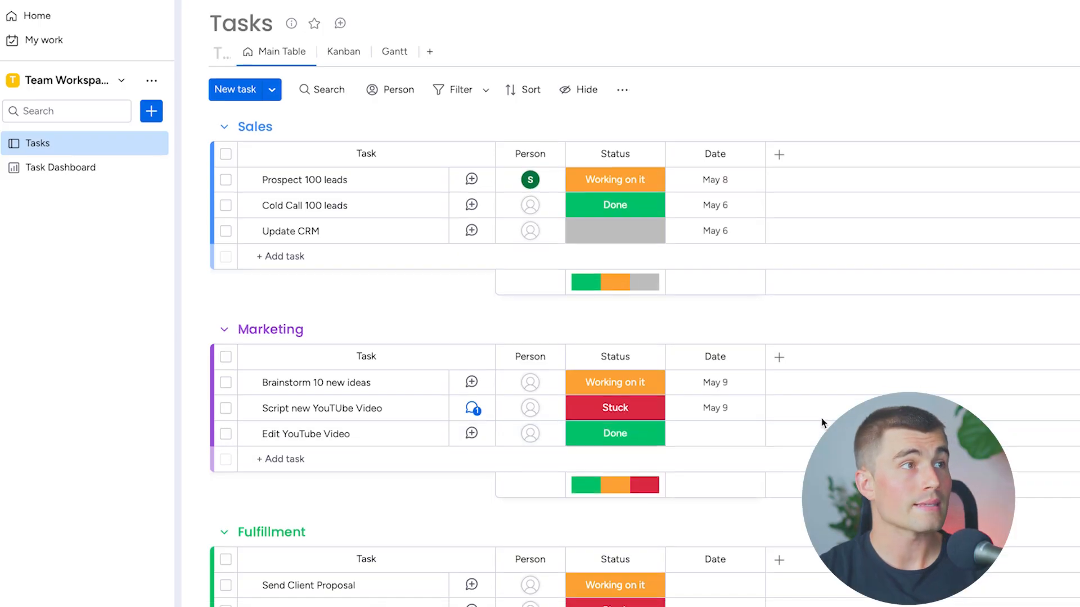
Add a Form view to the Tasks board and look over its questions.
scroll(821, 423, down, 2)
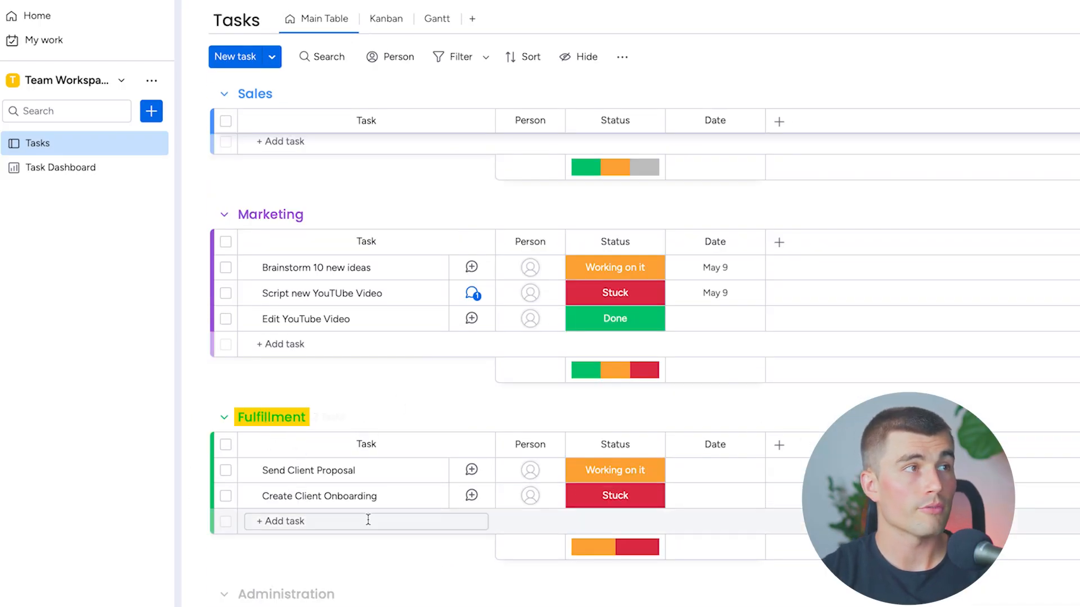
mouse_move(437, 477)
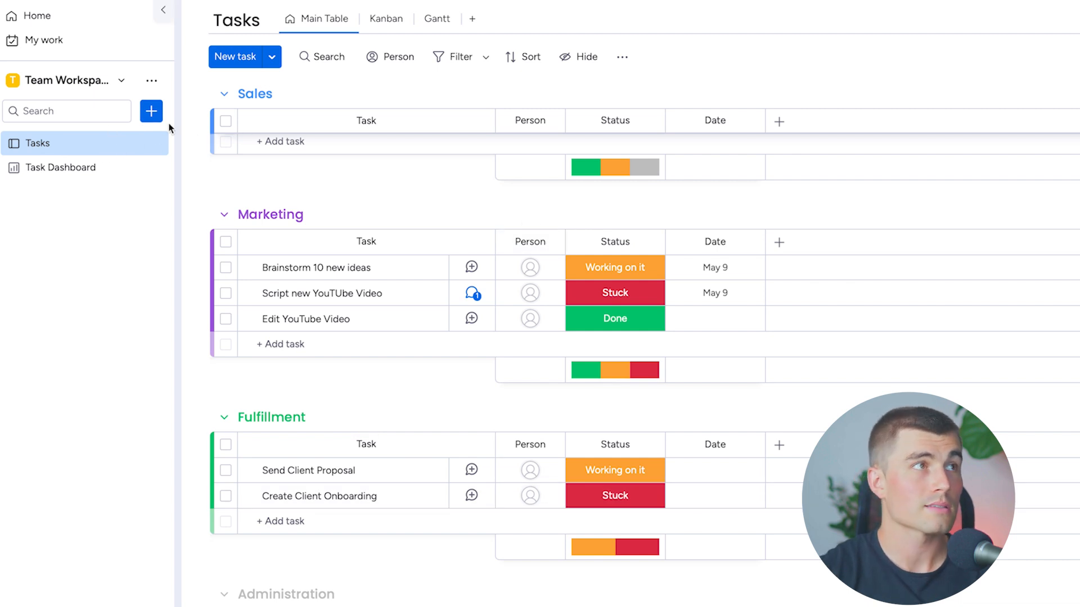
click(470, 23)
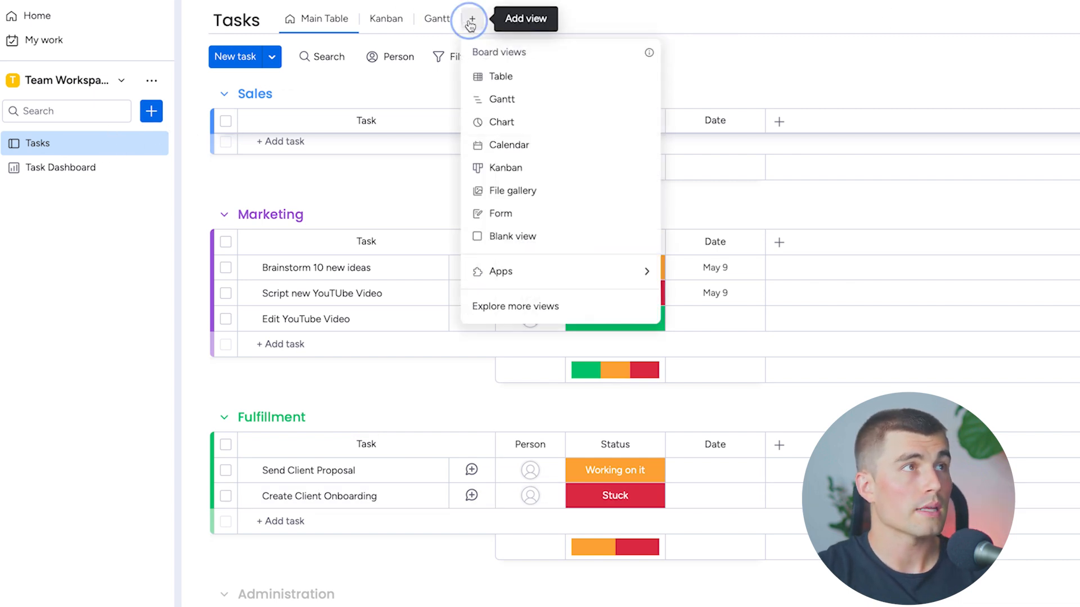
click(532, 213)
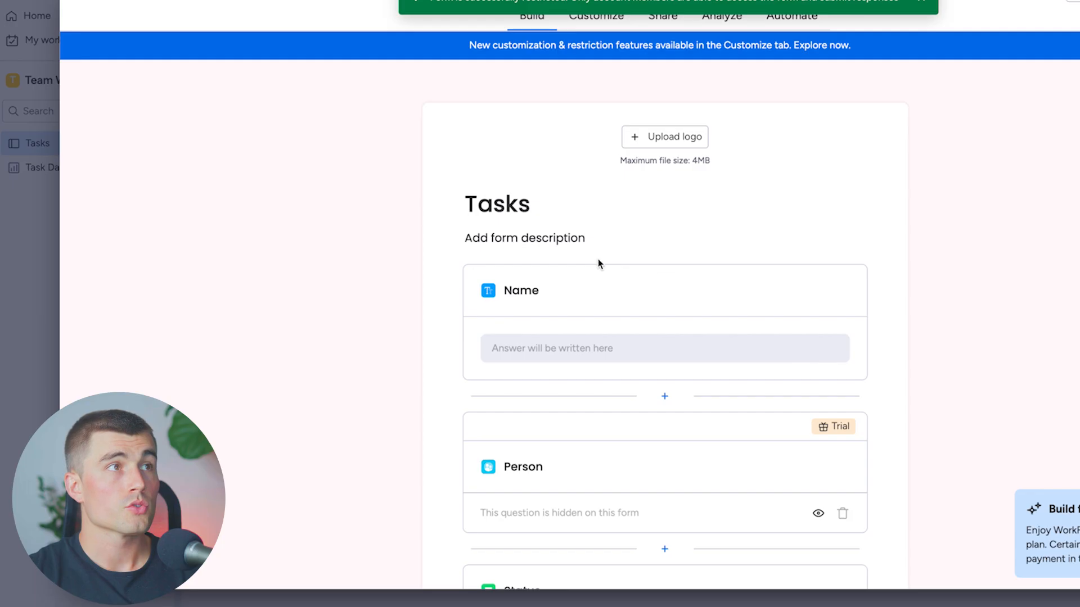
scroll(666, 242, down, 3)
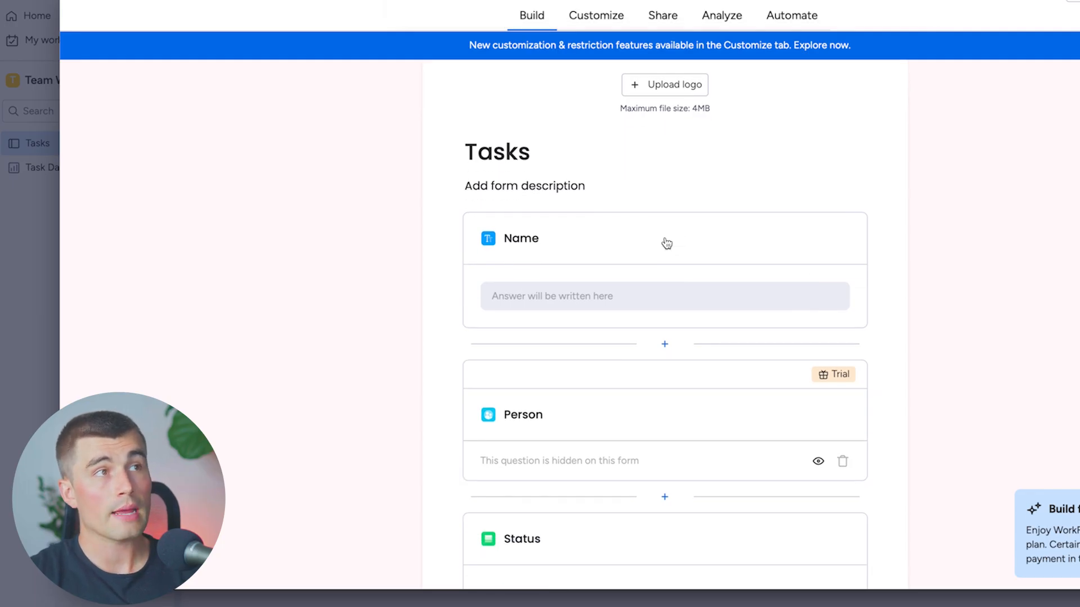
Review the questions on the Tasks form and hide the Status question.
scroll(666, 243, down, 5)
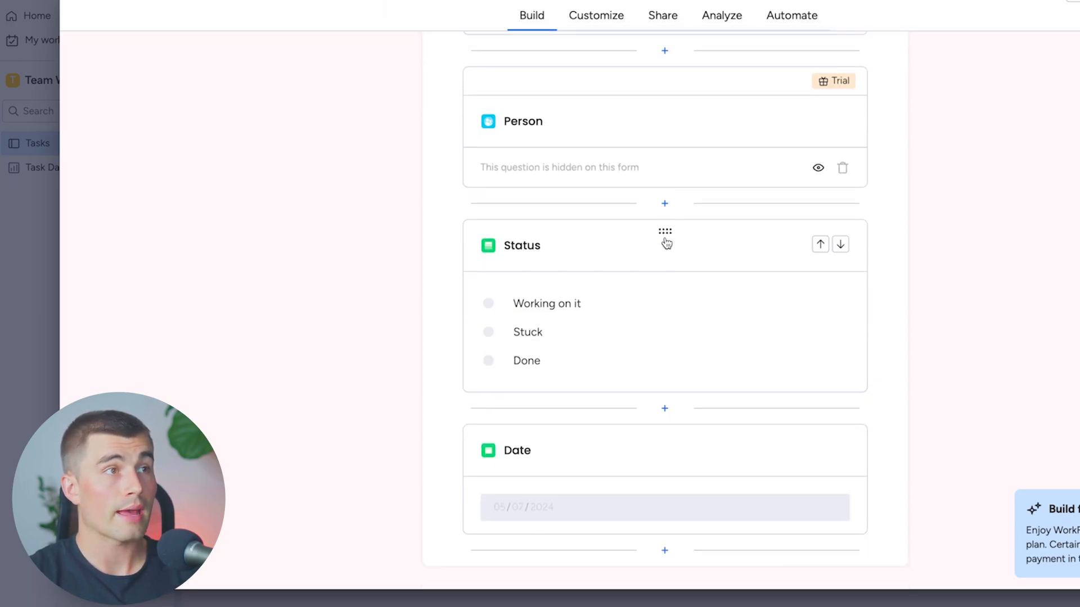
scroll(674, 239, up, 6)
scroll(634, 248, down, 2)
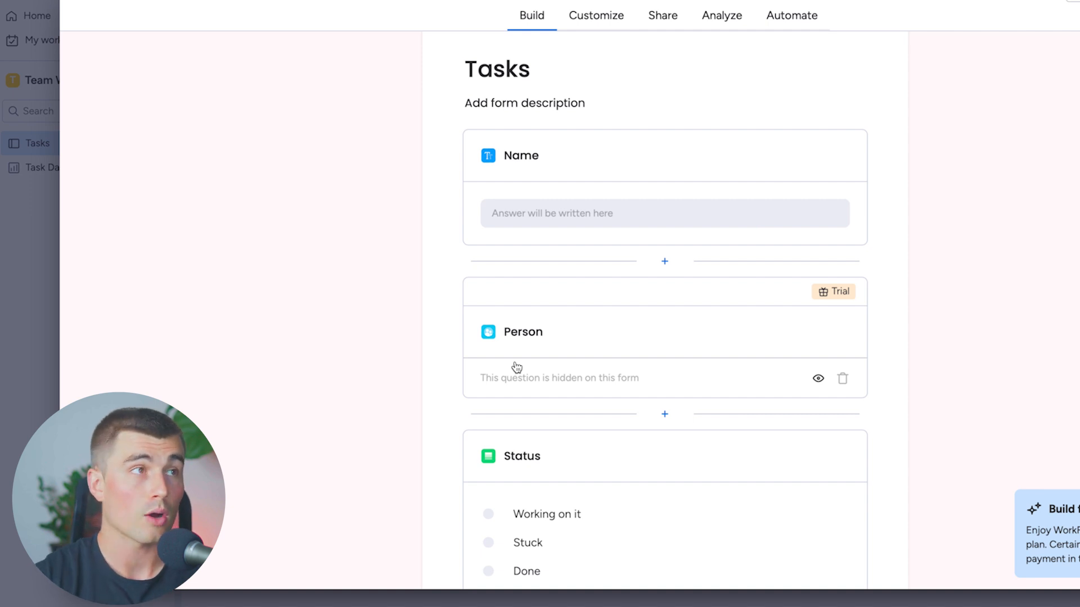
scroll(517, 367, down, 1)
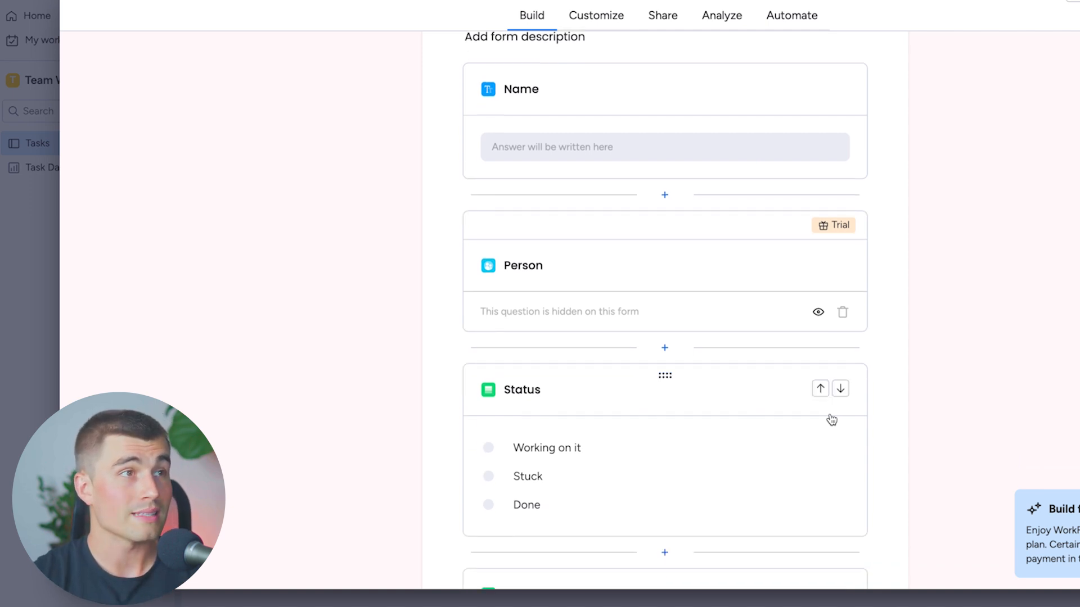
click(732, 391)
scroll(731, 389, down, 3)
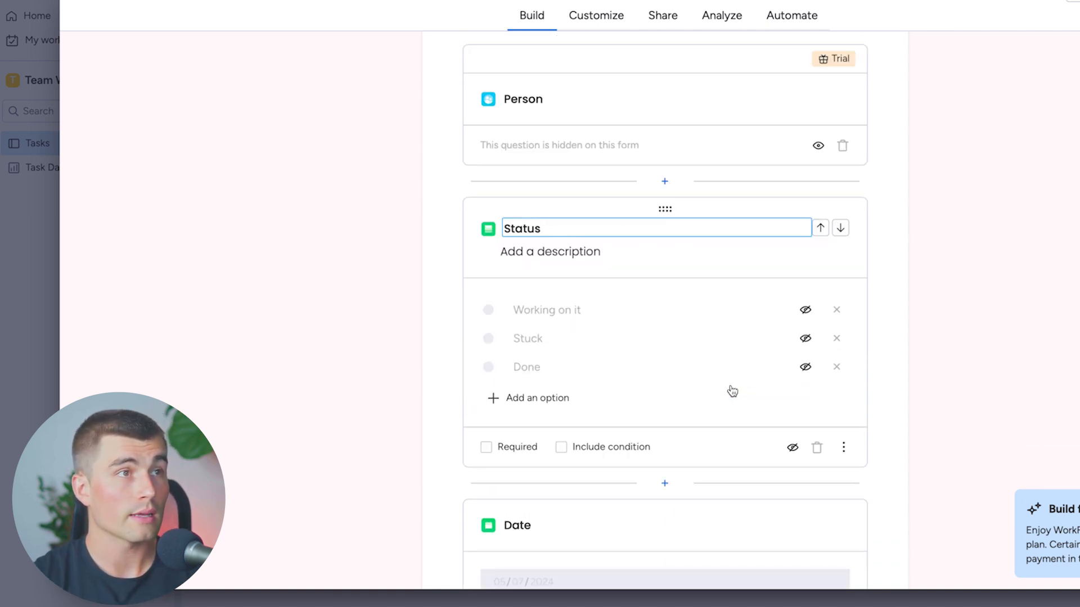
click(793, 448)
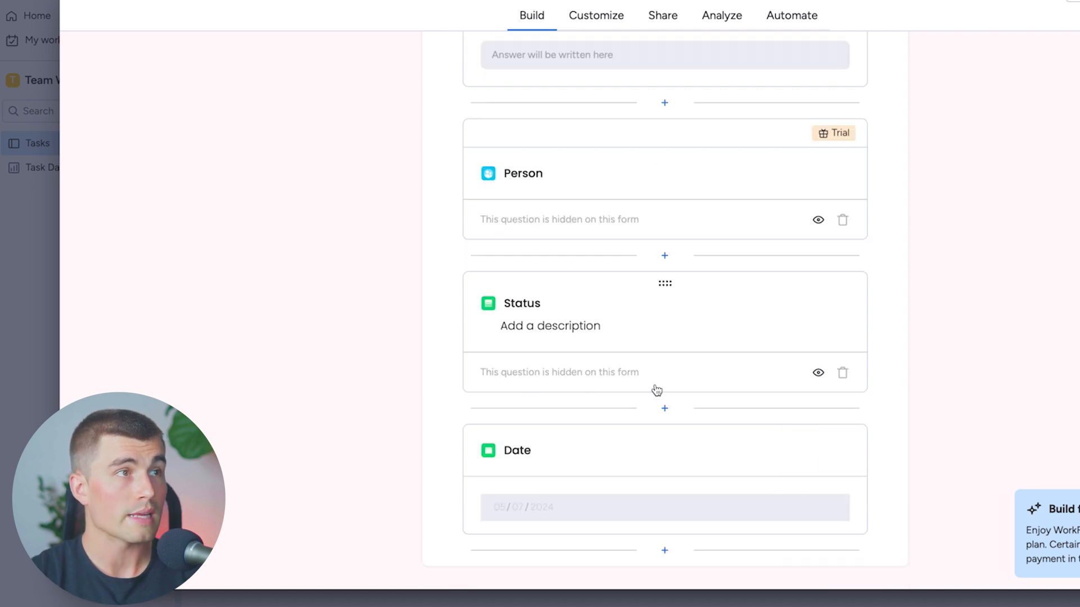
Add a Long text question titled "What can we help you with?" after the Date question.
scroll(622, 454, up, 5)
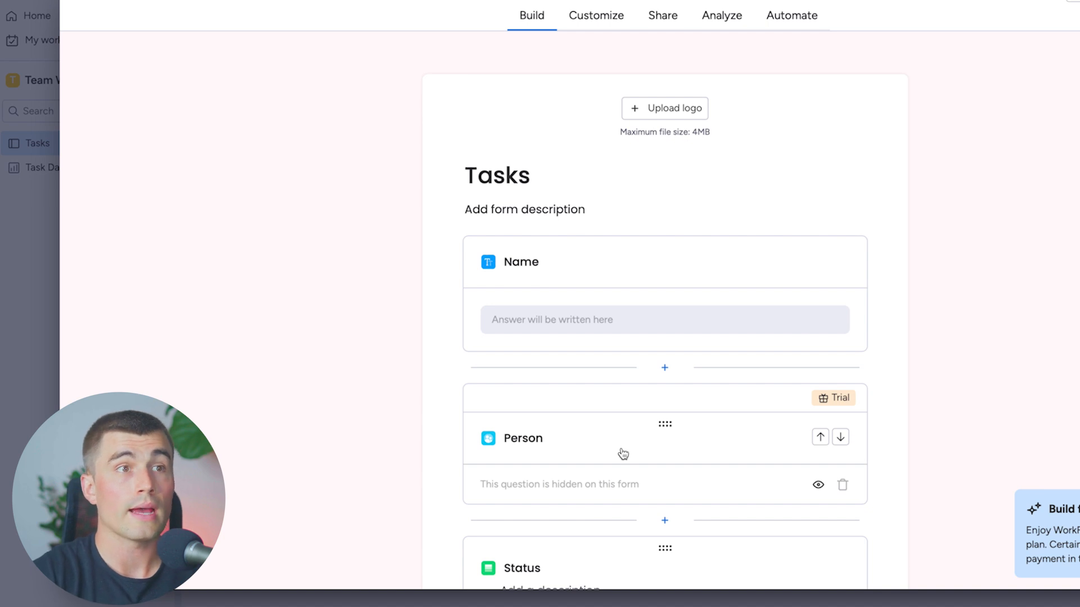
scroll(622, 454, down, 5)
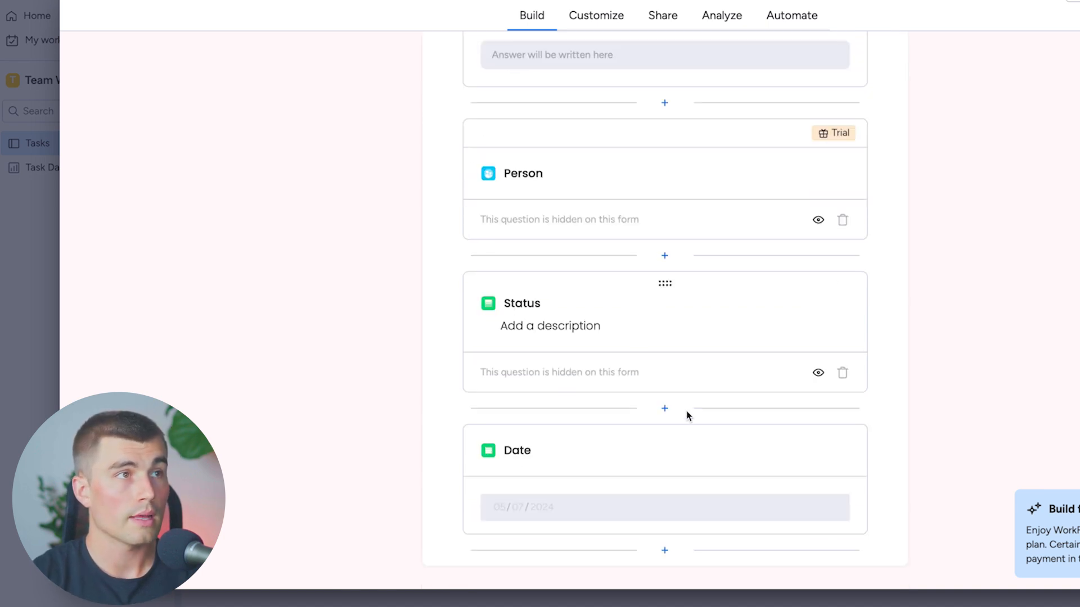
click(668, 552)
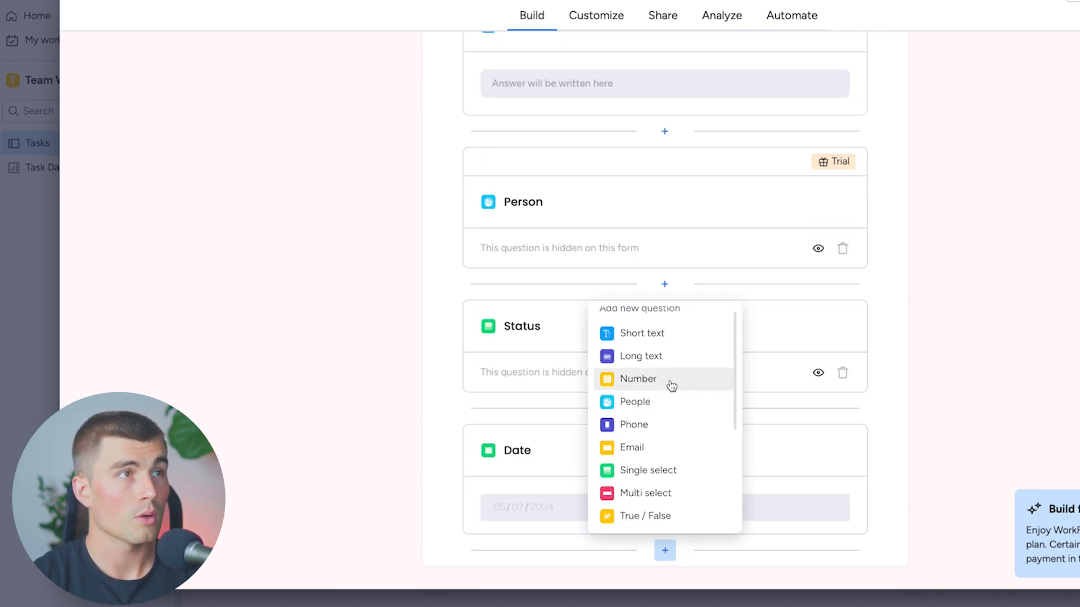
click(675, 360)
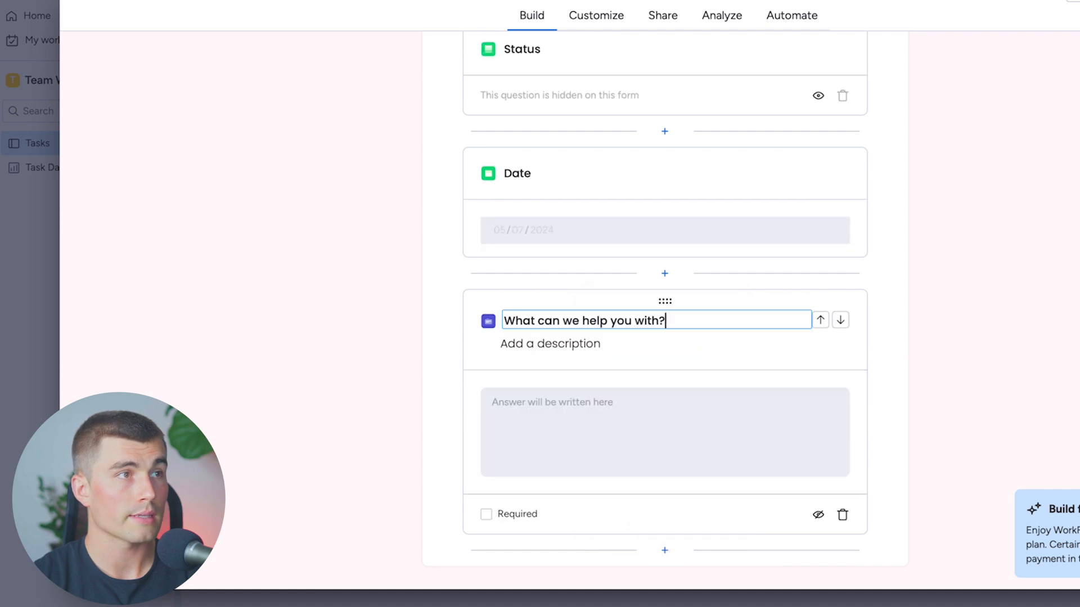
scroll(881, 398, up, 10)
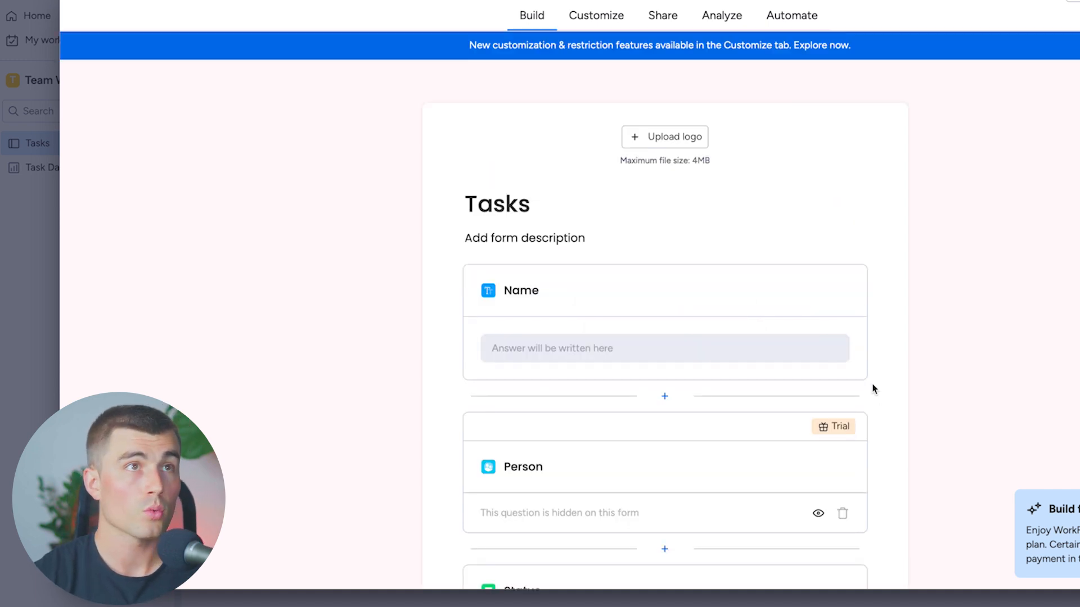
Set Fulfillment as the group for answers in the form's monday.com settings.
click(612, 31)
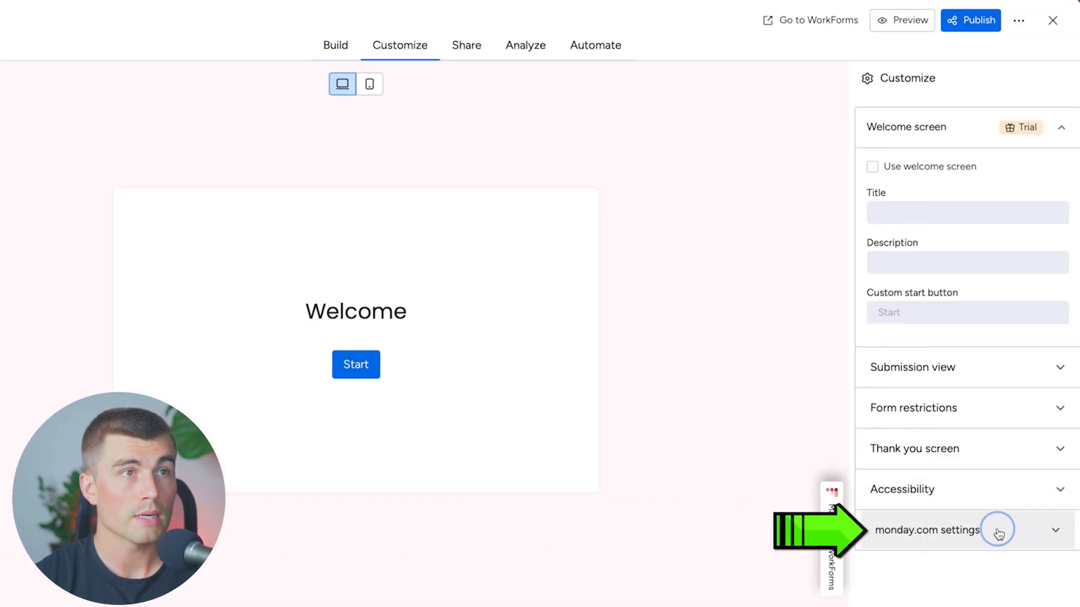
click(998, 532)
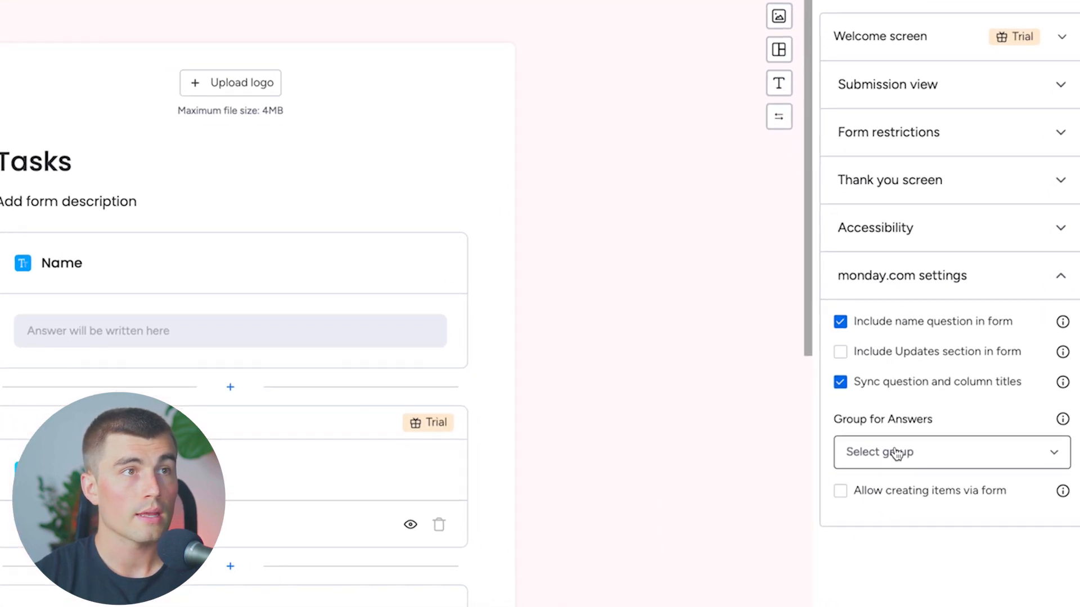
click(895, 453)
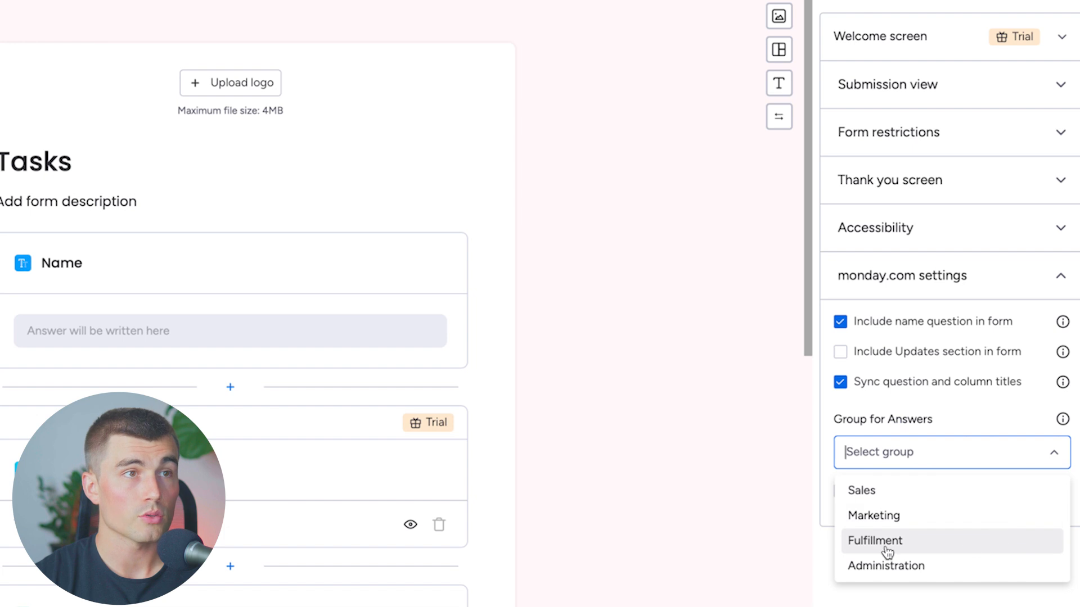
click(865, 541)
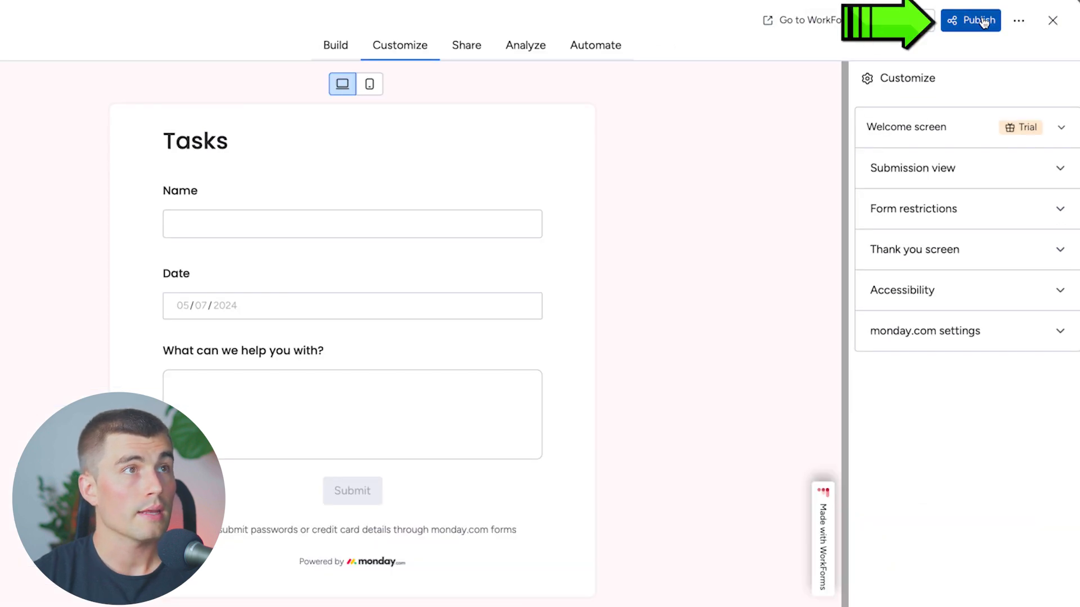
Publish the form and submit it through its link as Best Client Ever with the answer "I need you to help me make $1,000,000 this year.".
click(981, 21)
click(906, 173)
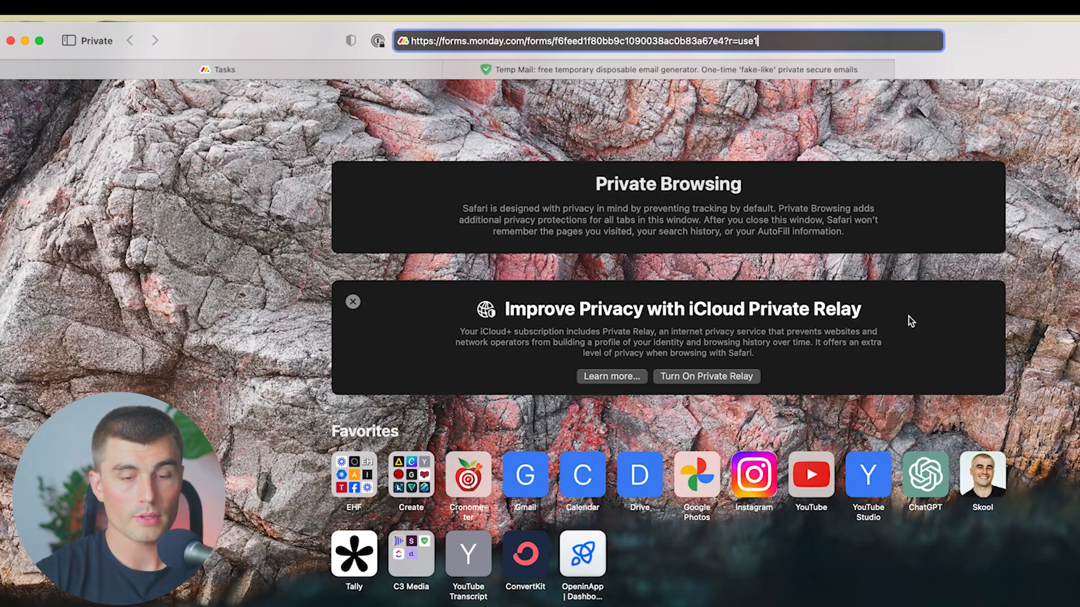
key(Return)
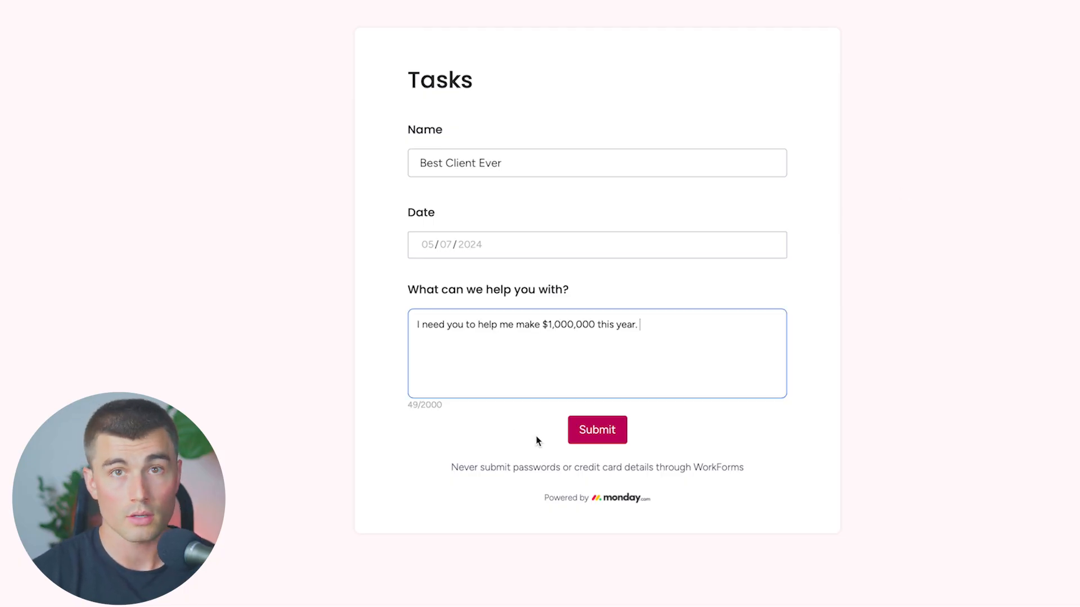
click(610, 431)
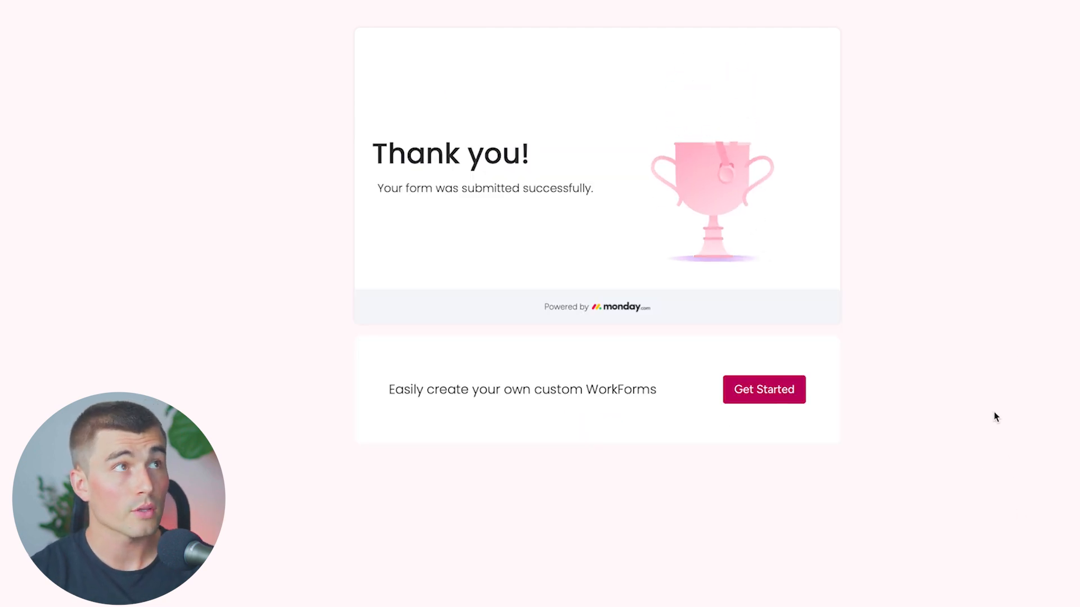
Return to the Tasks board's main table, check the submitted task in the Fulfillment group and view its assignee options.
click(209, 44)
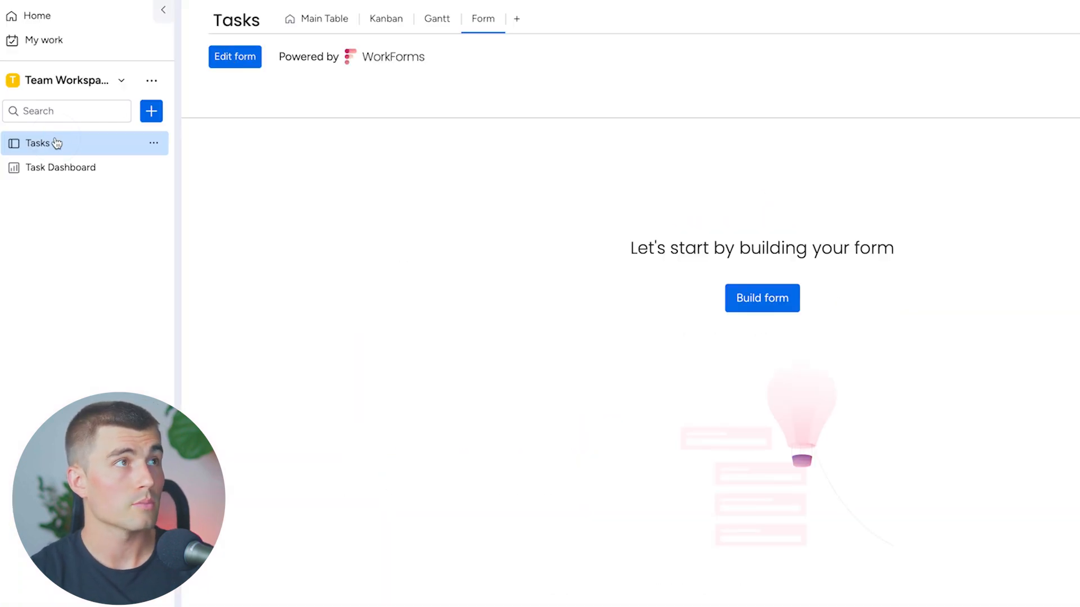
click(315, 17)
scroll(405, 262, down, 2)
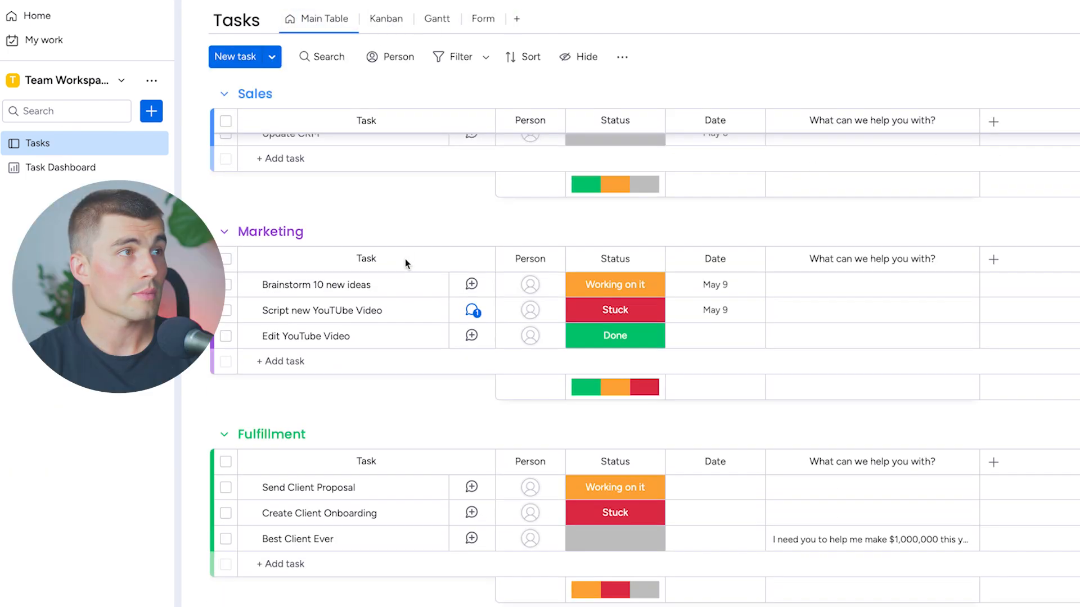
scroll(277, 522, down, 1)
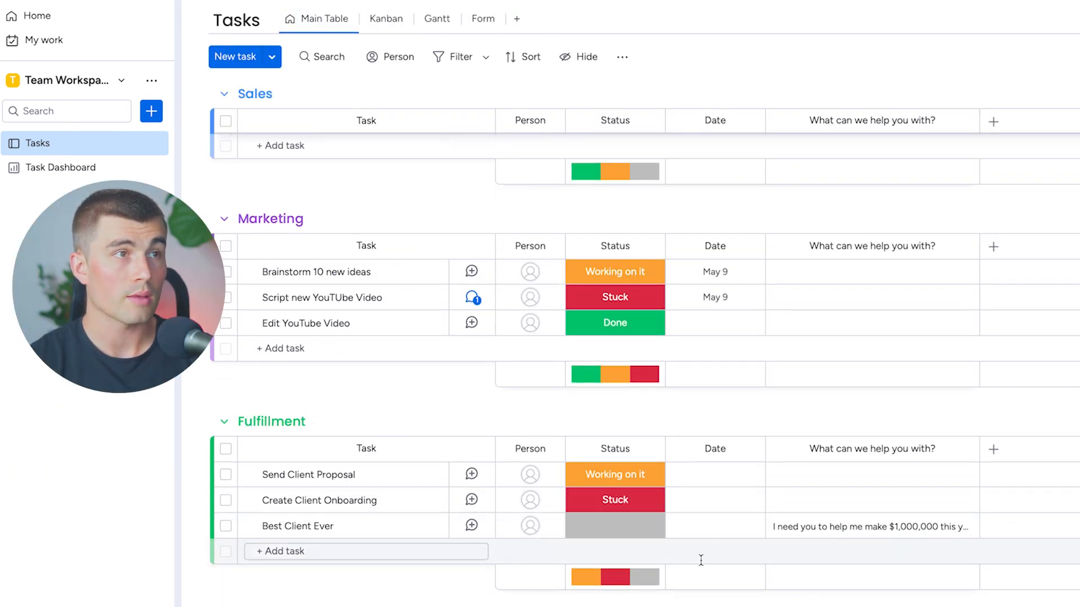
scroll(701, 560, down, 1)
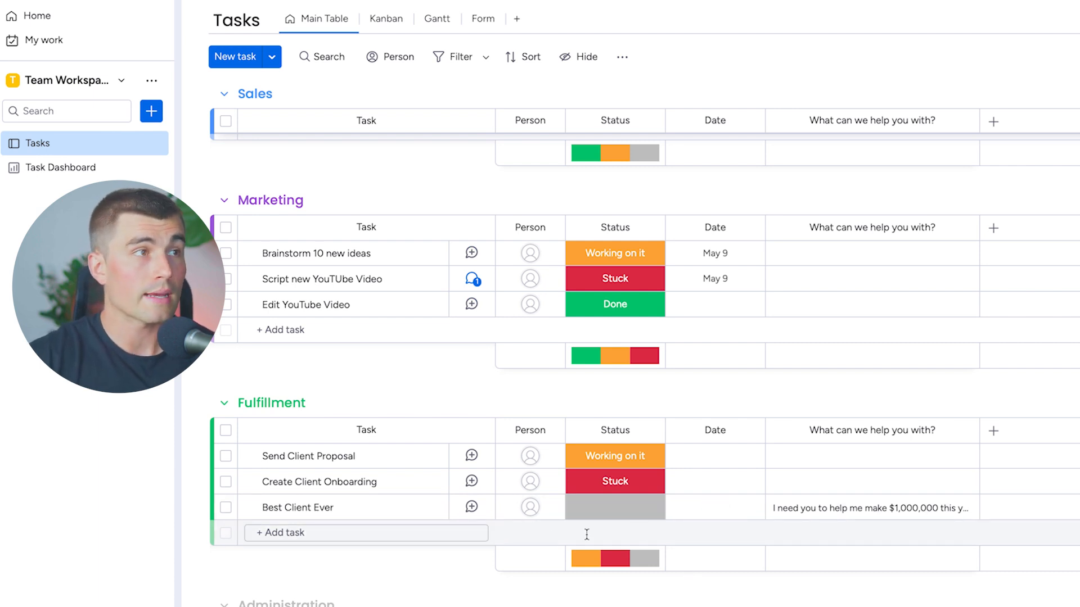
click(539, 518)
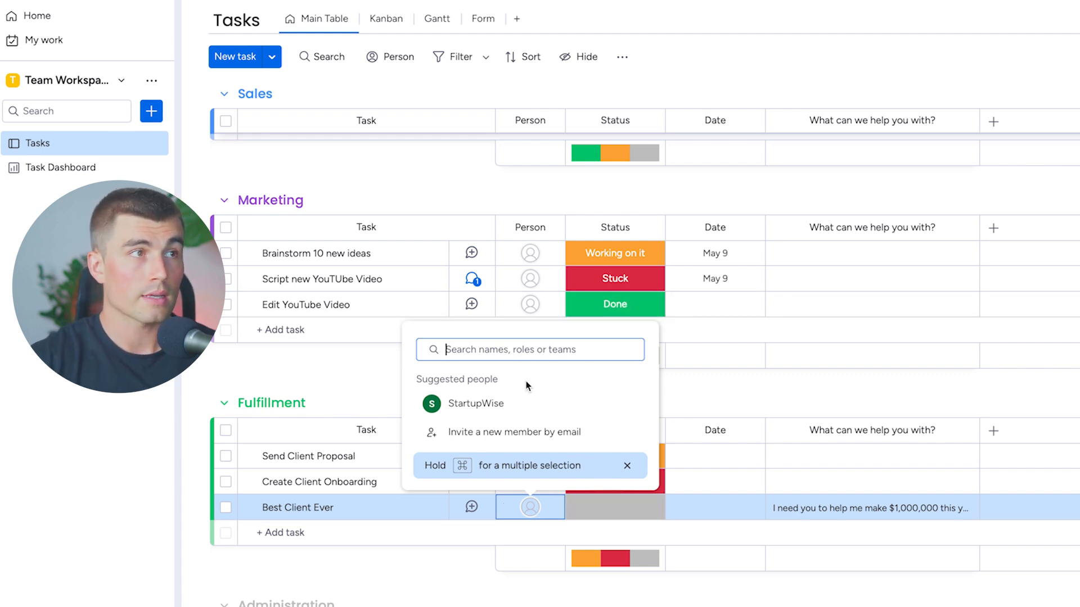
click(549, 542)
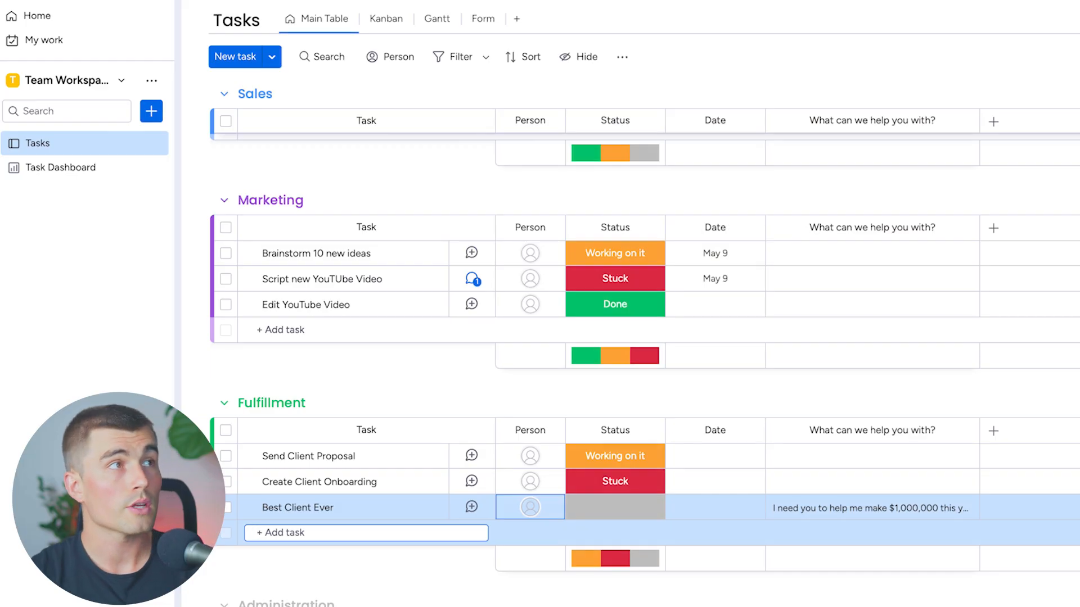
Create a doc named Brainstorming with Main privacy in the Team Workspace.
click(157, 112)
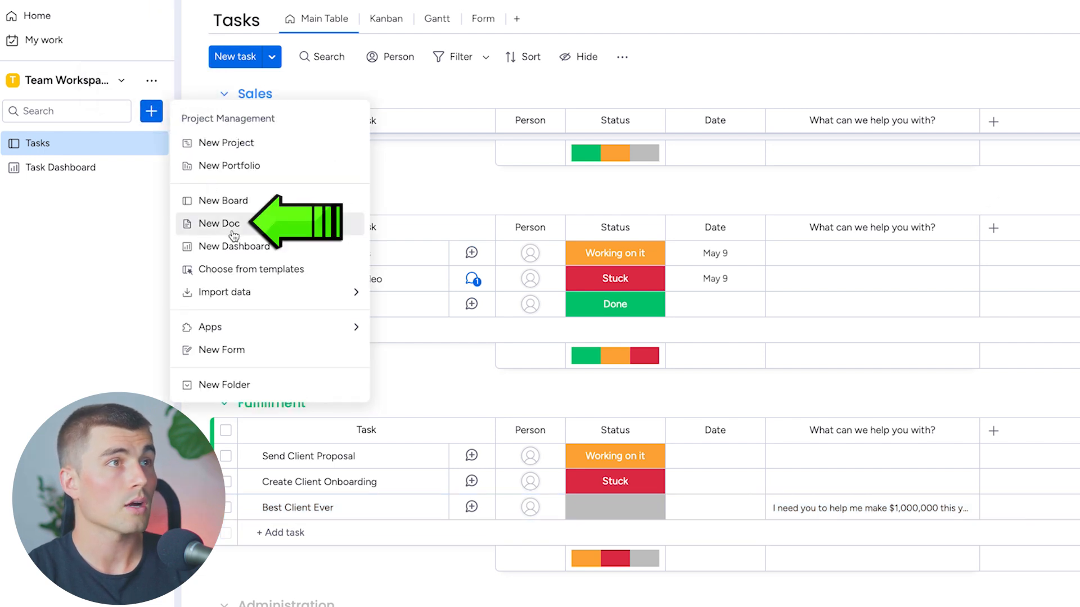
click(232, 231)
text(Brainstorming)
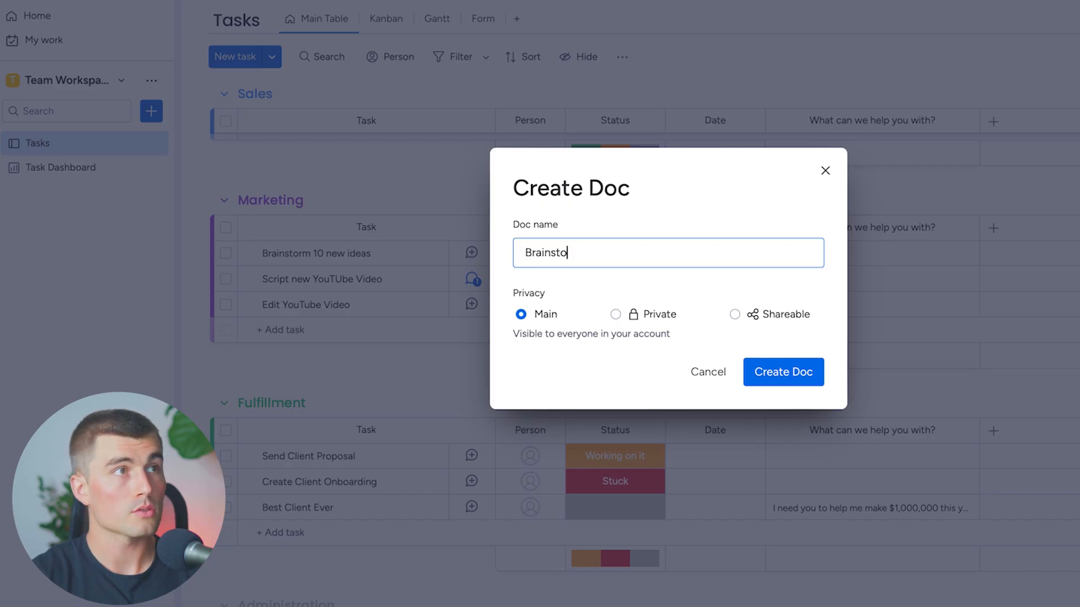
click(783, 371)
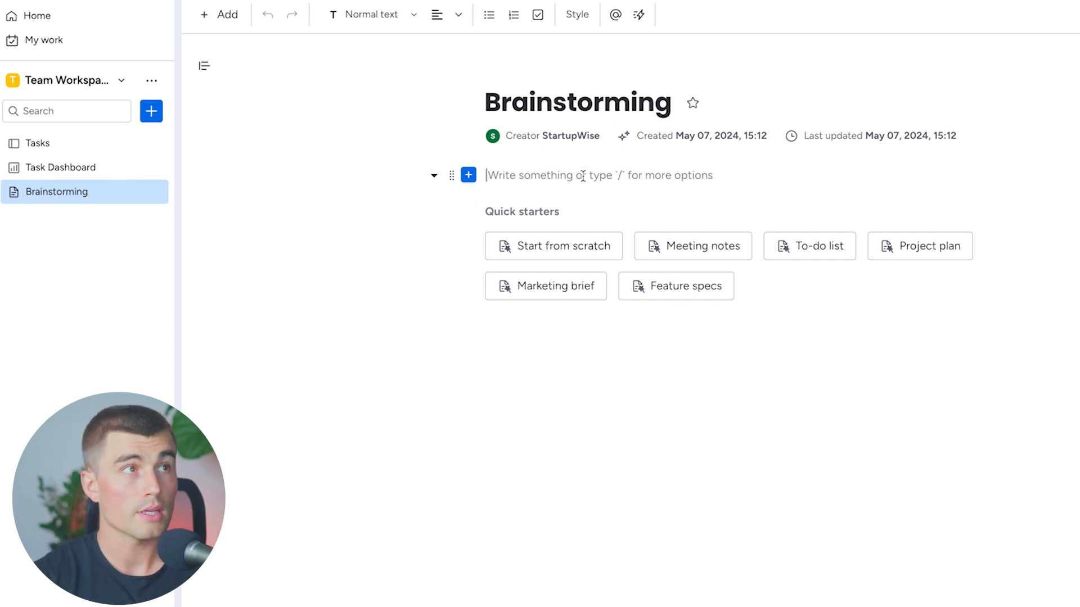
Look through the content blocks that can be inserted into the Brainstorming doc, from lists and boards to media.
text(/)
scroll(578, 296, down, 3)
scroll(579, 299, down, 5)
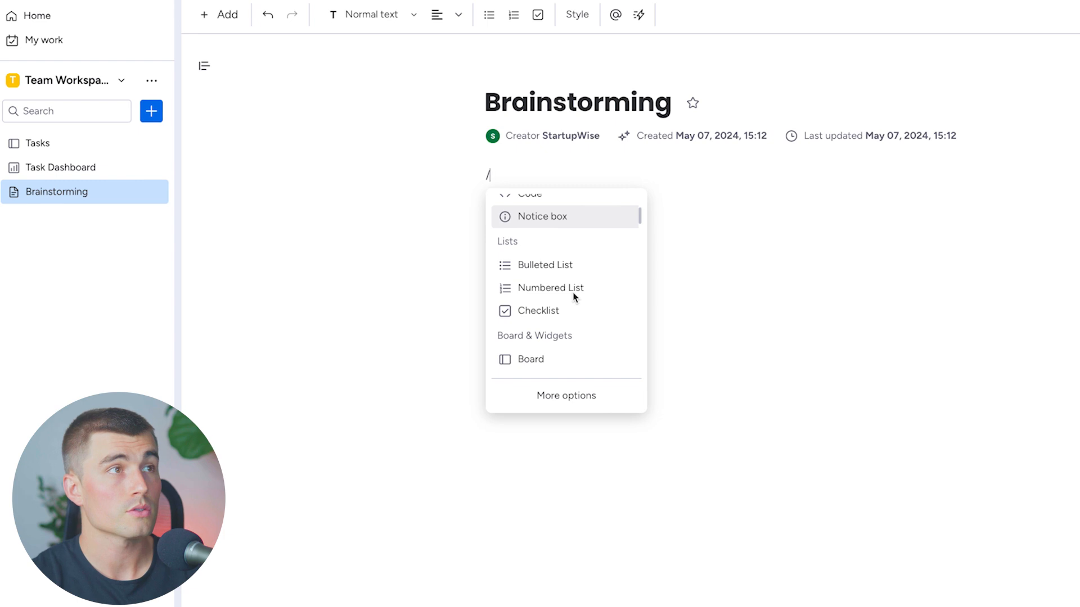
scroll(572, 297, down, 6)
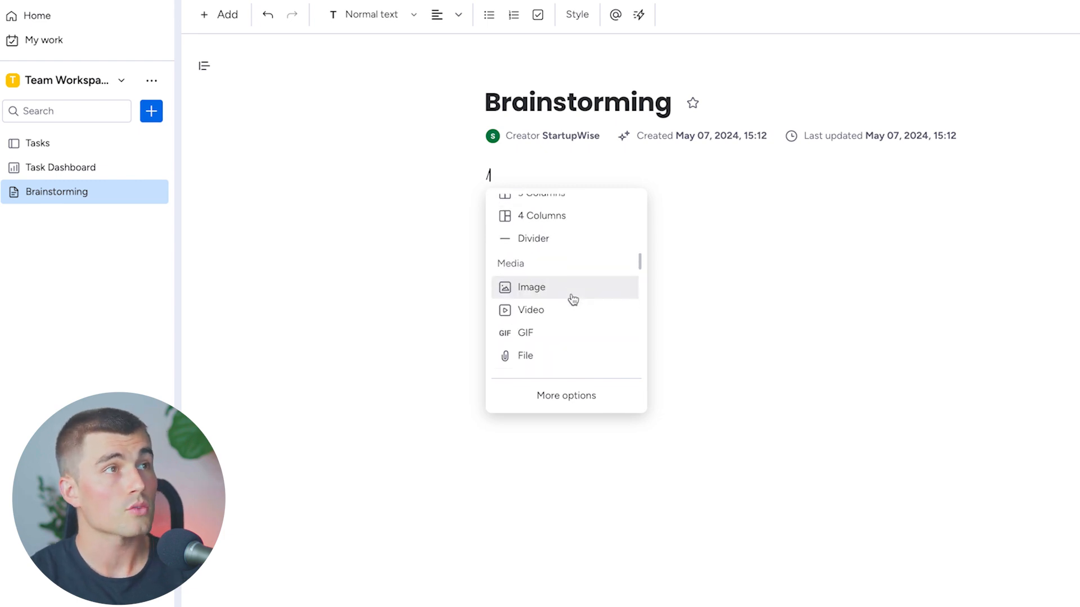
click(808, 264)
click(561, 191)
click(535, 173)
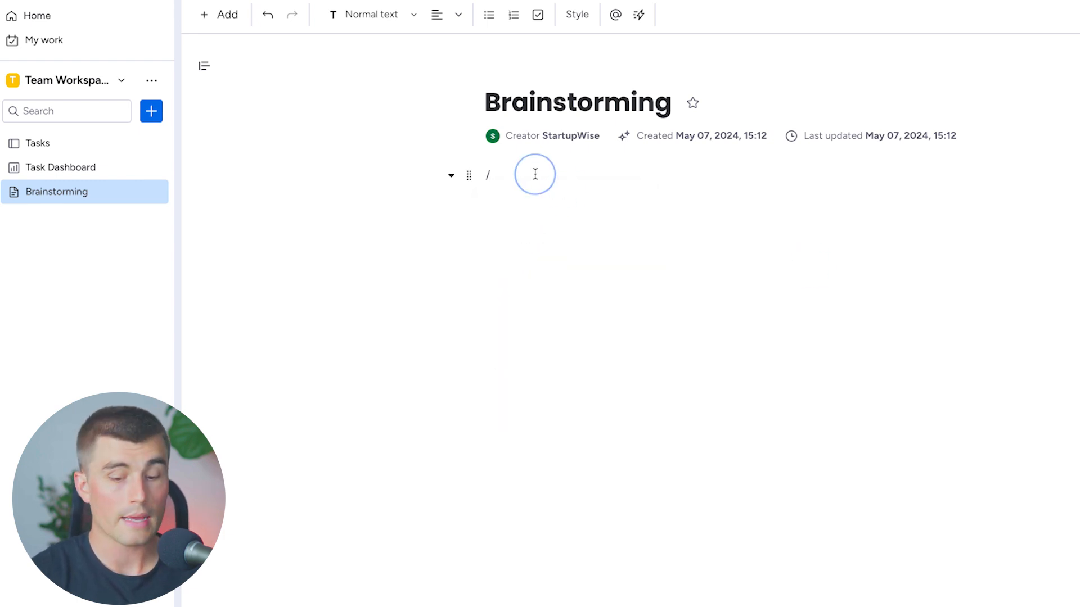
key(BackSpace)
Embed the Team Workspace's Tasks board in the Brainstorming doc and look over its groups.
text(/bo)
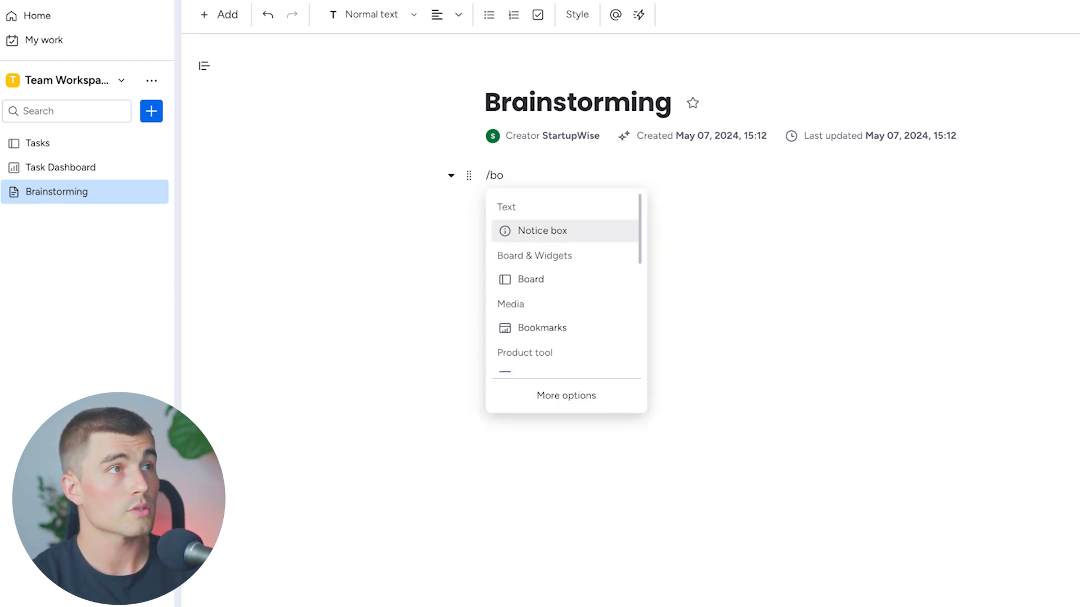
key(Down)
key(Return)
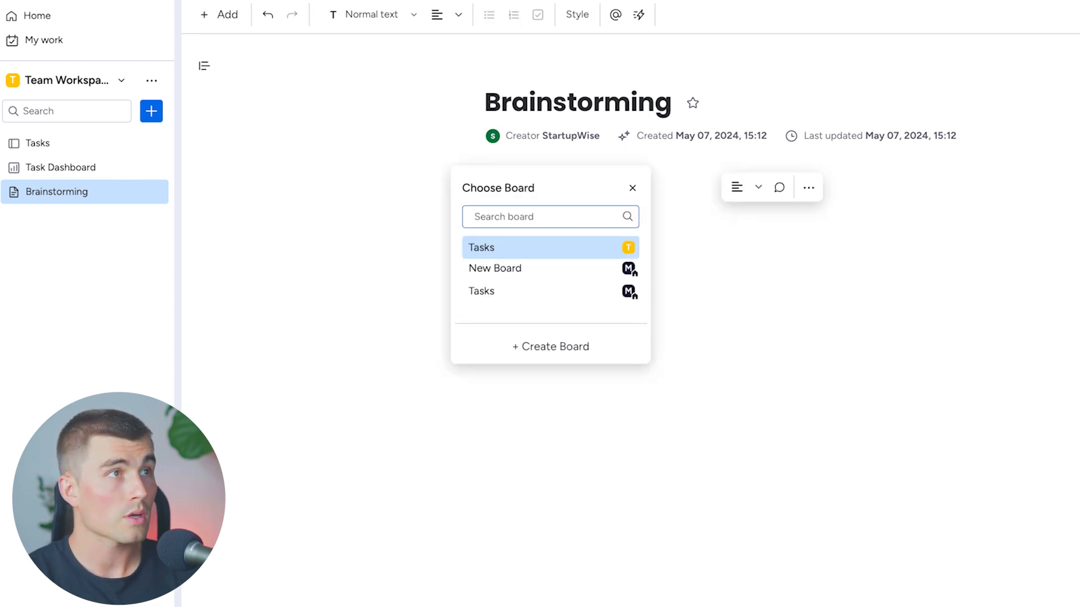
click(506, 247)
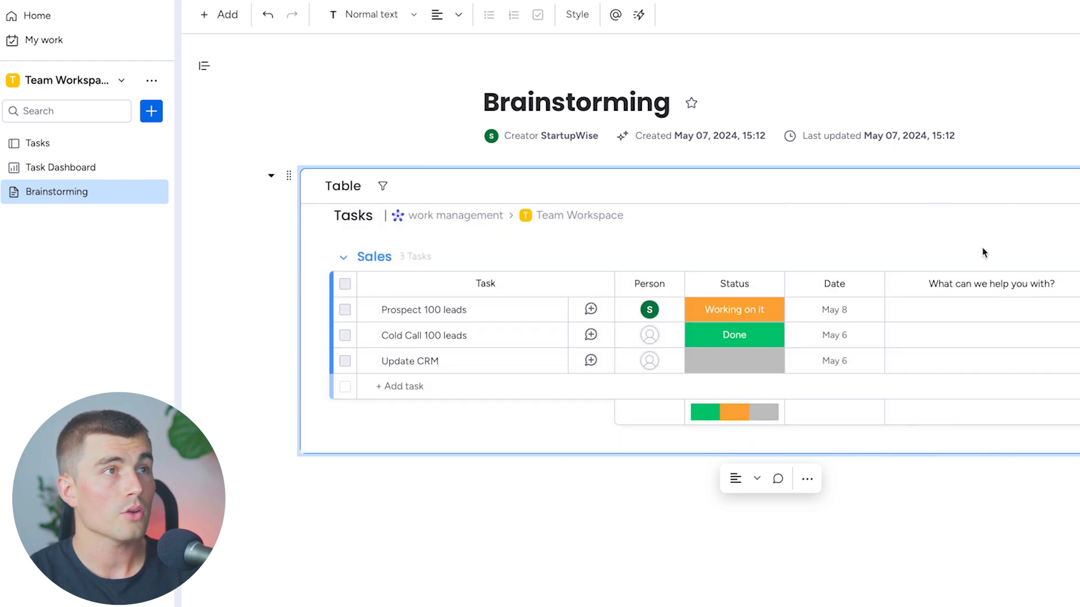
scroll(928, 366, down, 8)
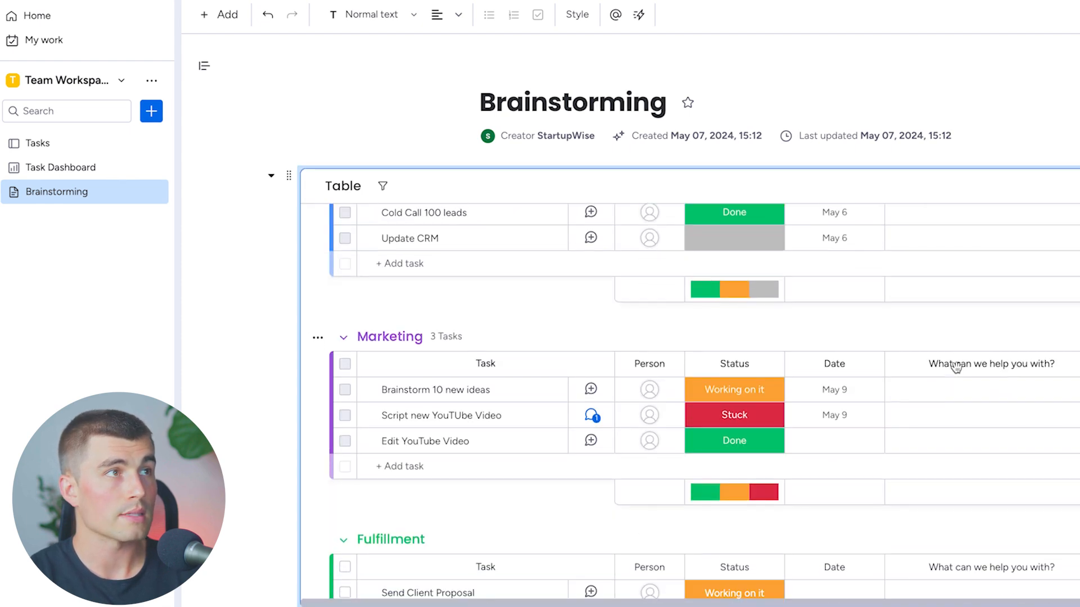
scroll(914, 370, down, 2)
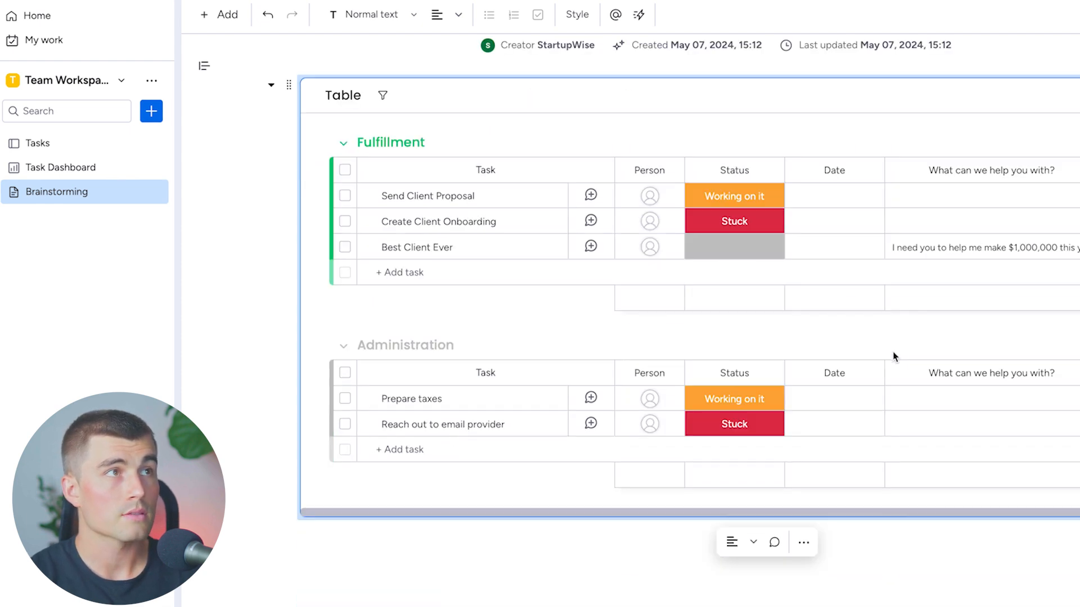
scroll(837, 352, up, 7)
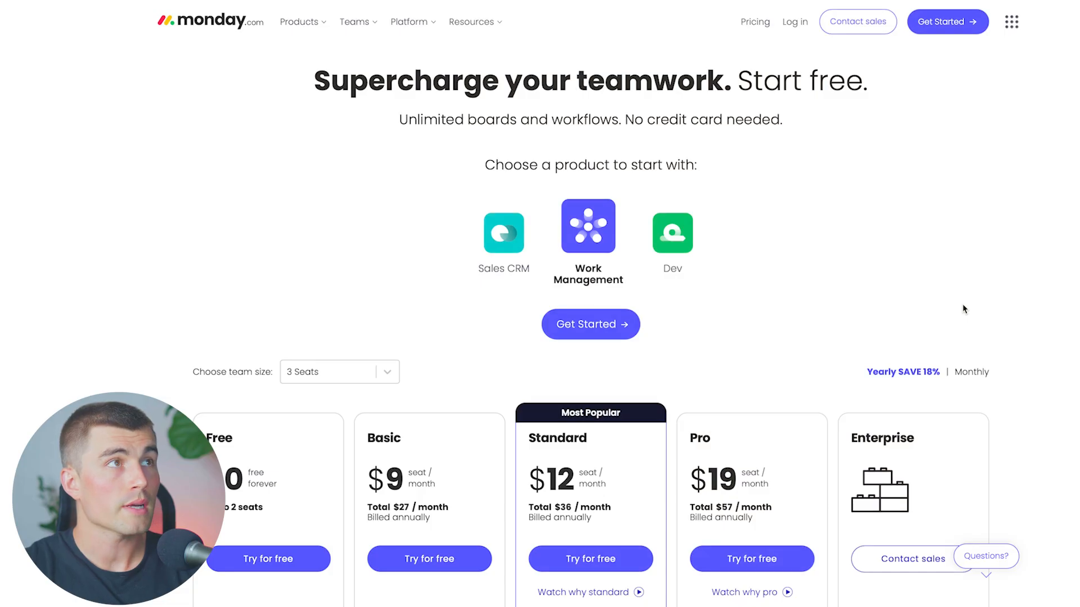
Compare the plan prices on monday.com's pricing page under yearly and monthly billing, and view the available team sizes.
scroll(964, 306, down, 3)
scroll(963, 309, down, 2)
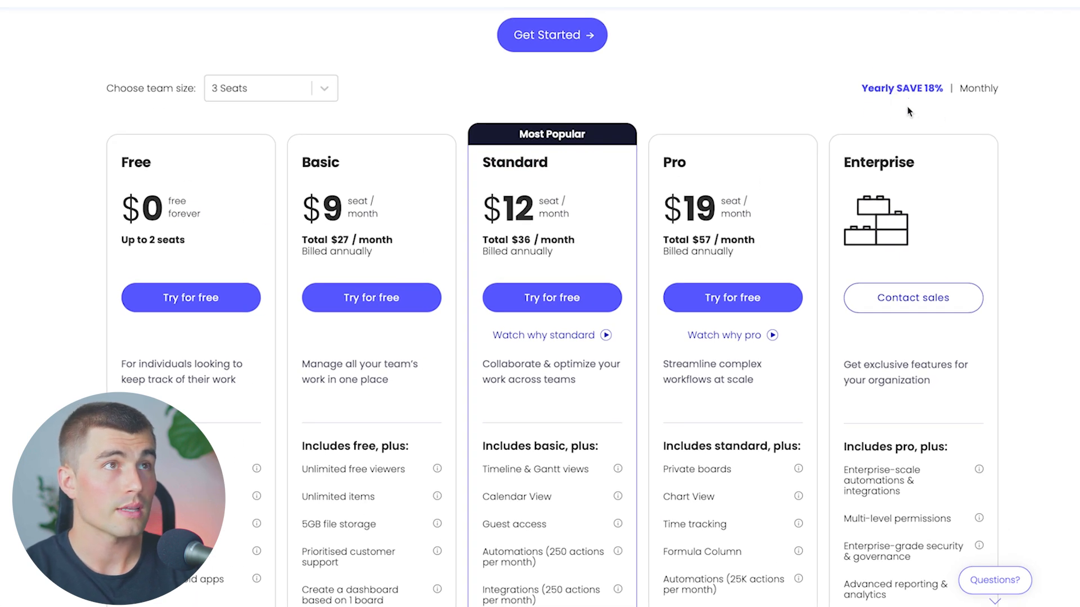
click(990, 96)
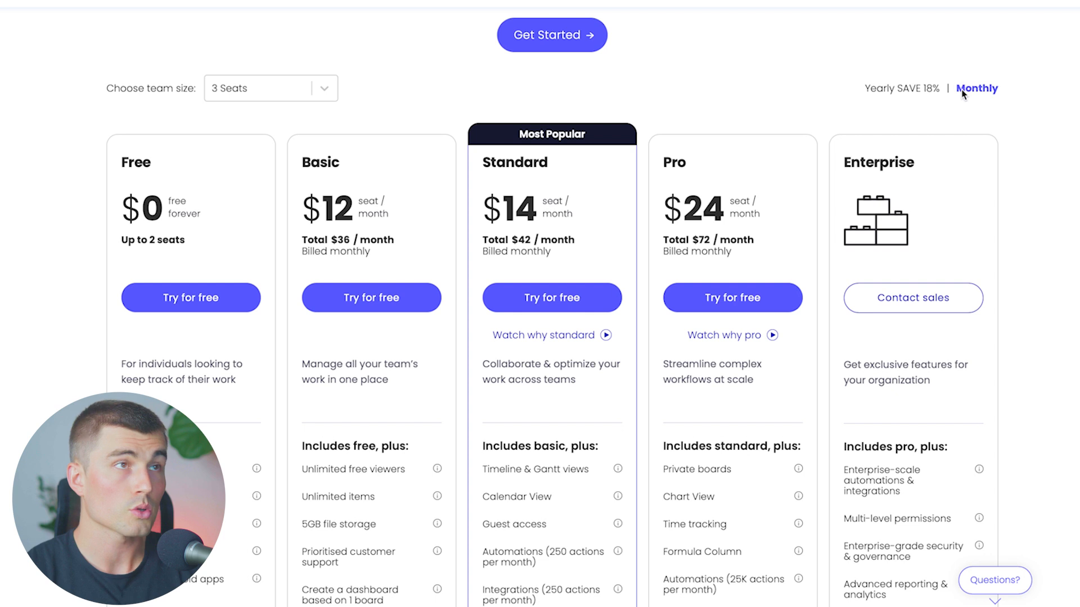
click(918, 87)
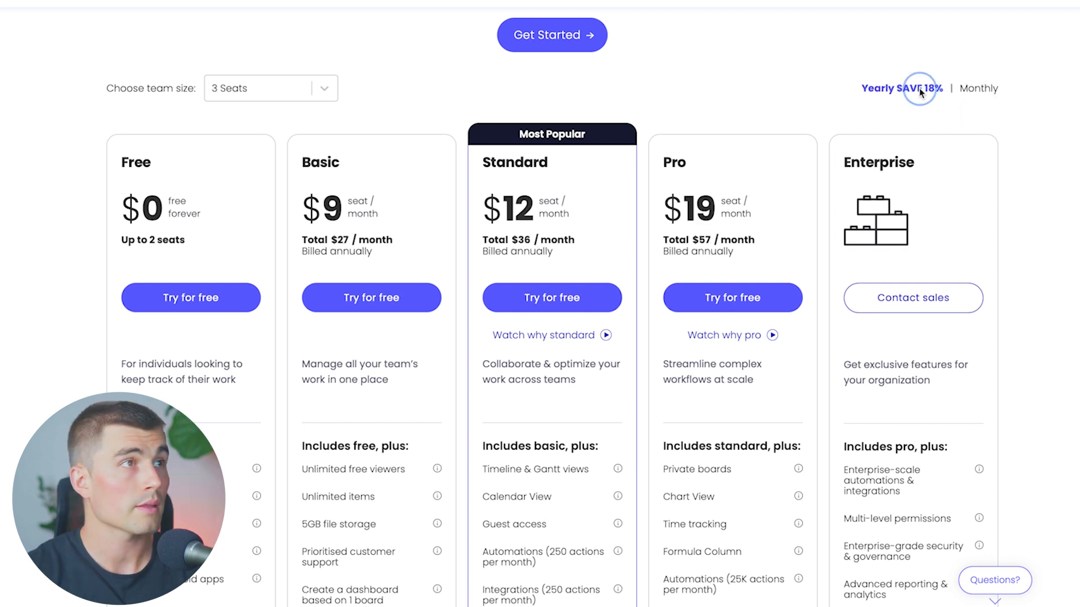
click(976, 92)
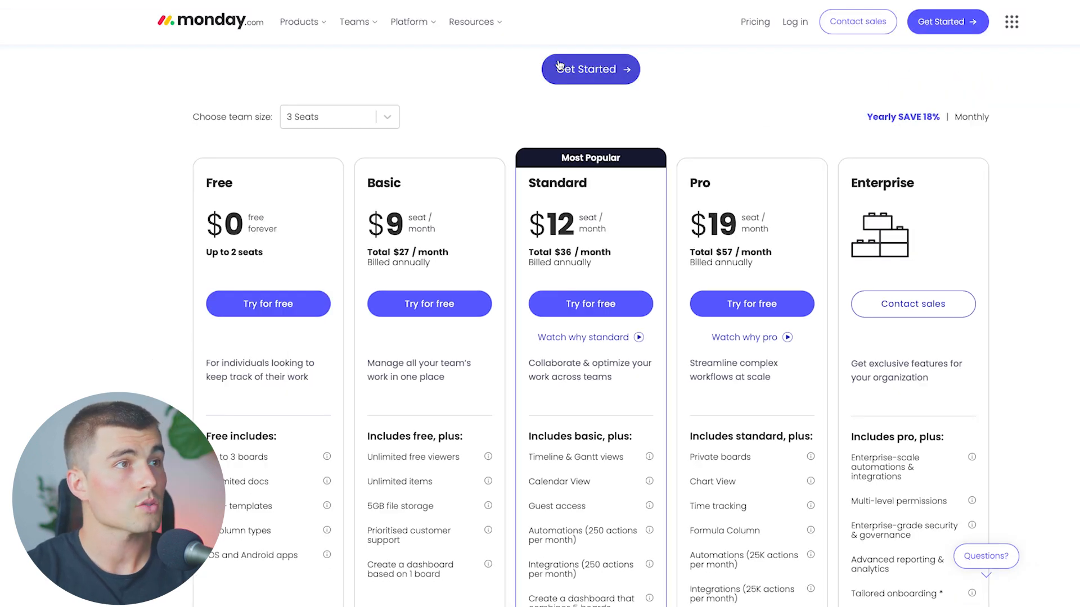
click(387, 118)
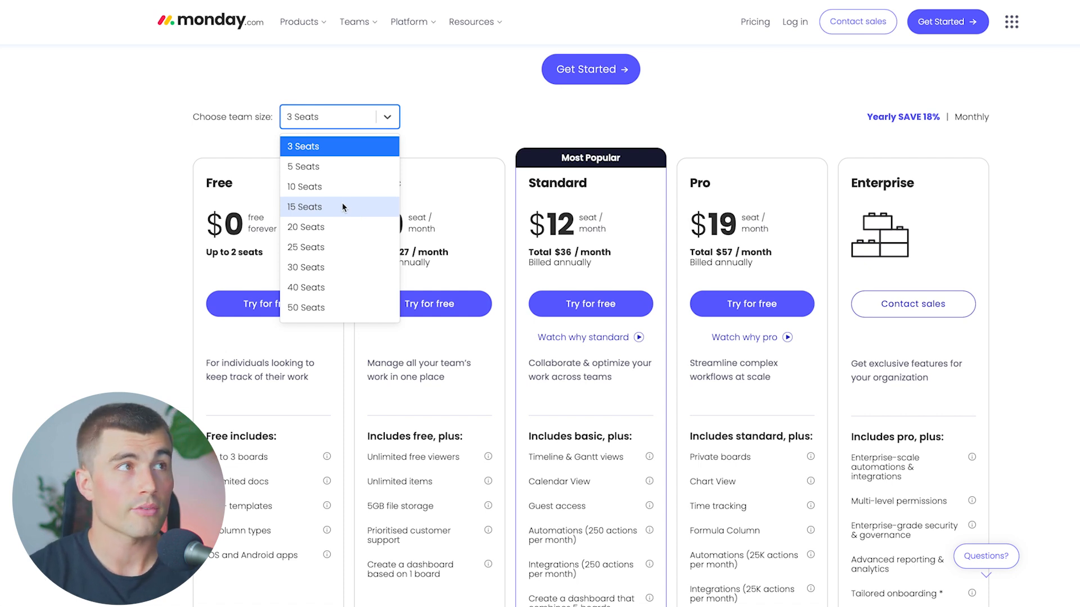
click(414, 114)
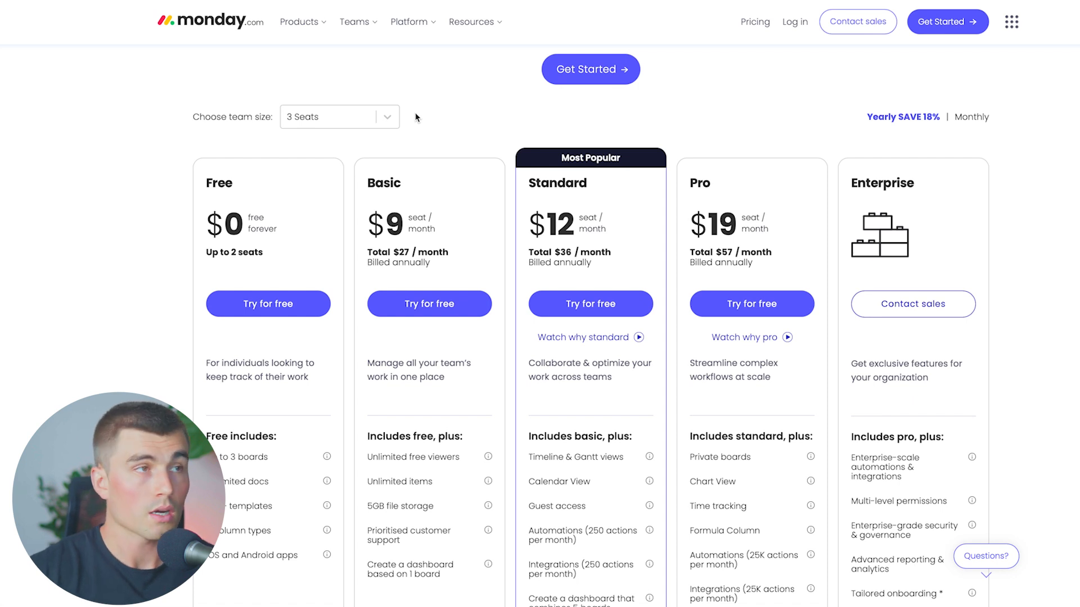
Review the features included in each plan from Free to Enterprise, including the detailed comparison table's integrations and automations rows.
scroll(439, 364, up, 1)
scroll(439, 364, down, 2)
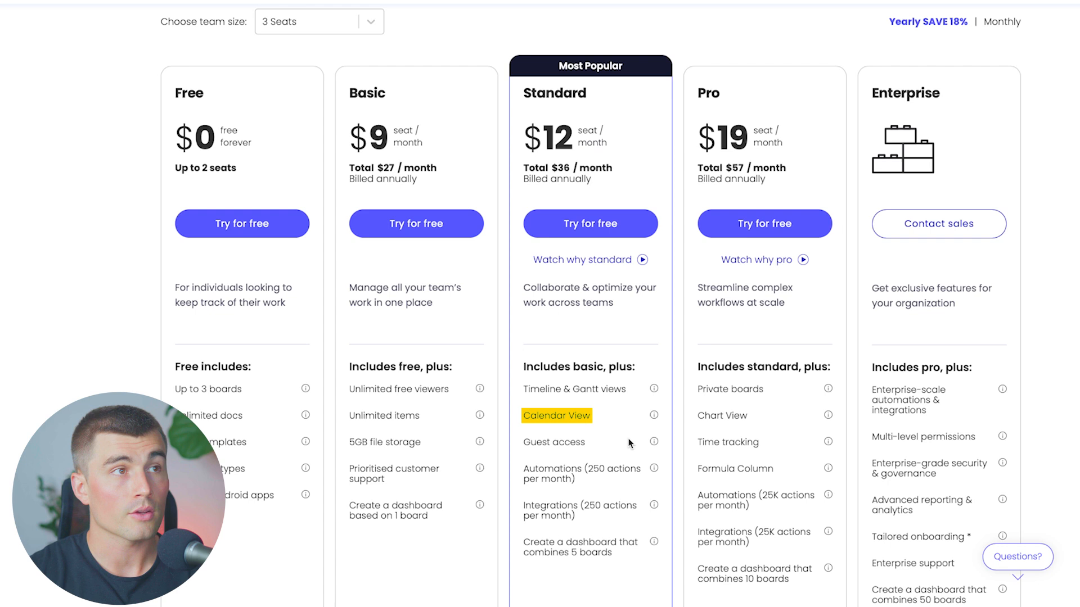
scroll(626, 429, down, 1)
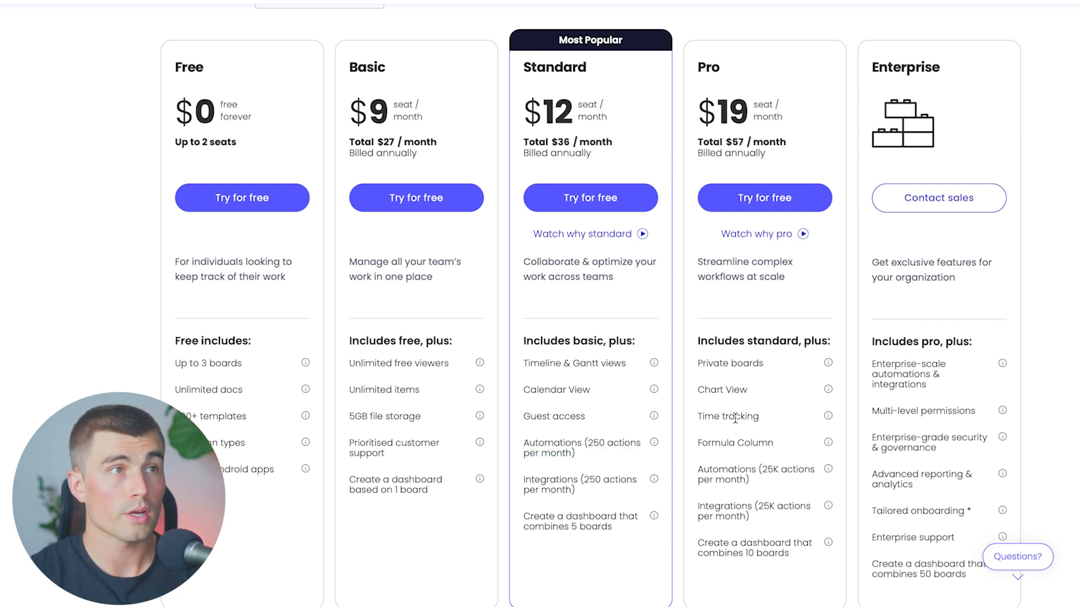
scroll(752, 375, down, 1)
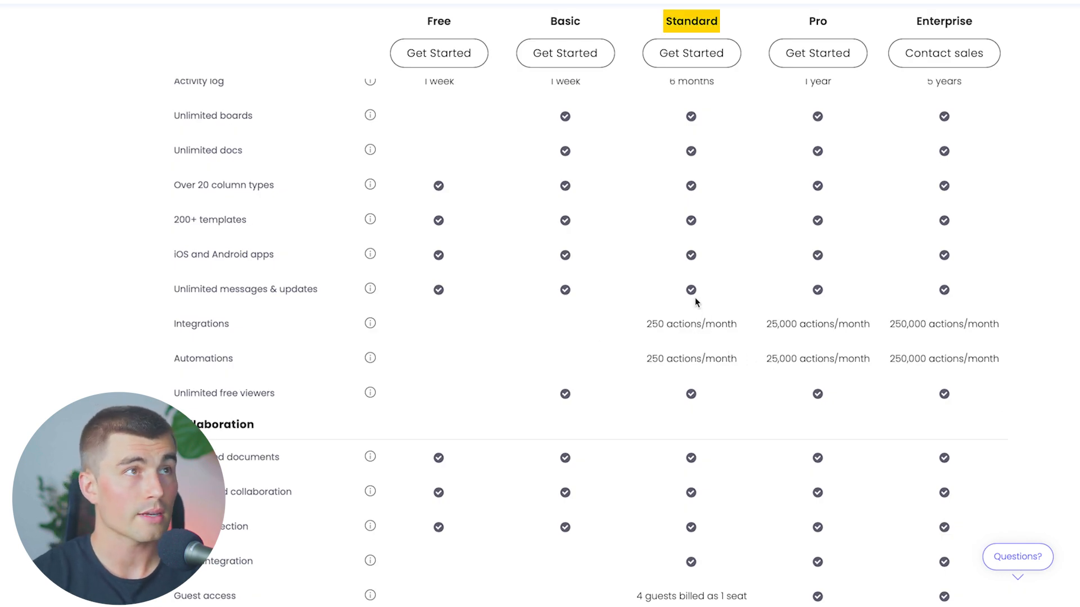
scroll(673, 315, up, 15)
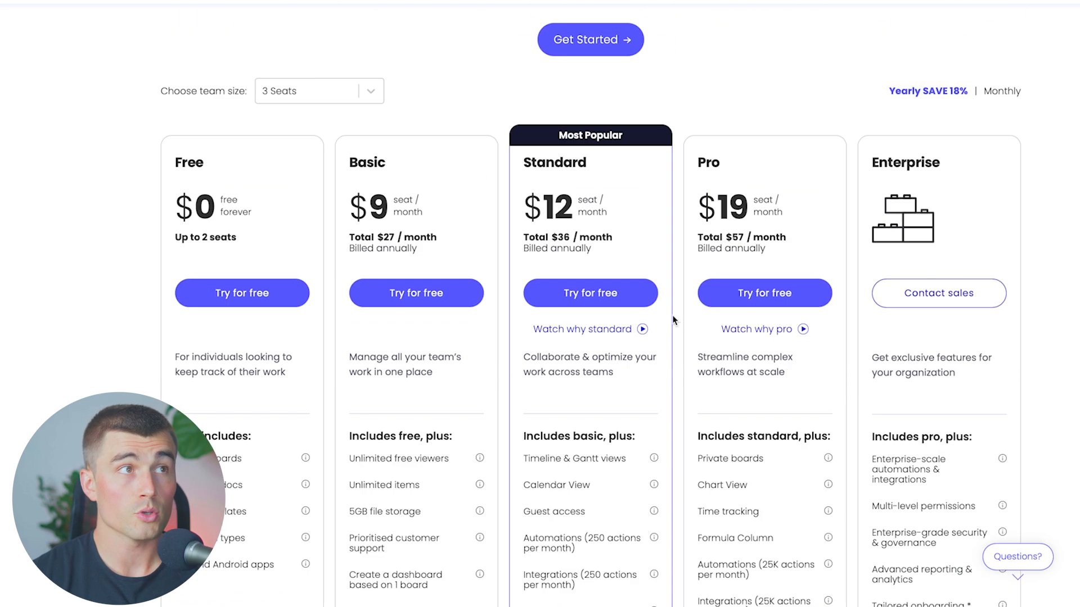